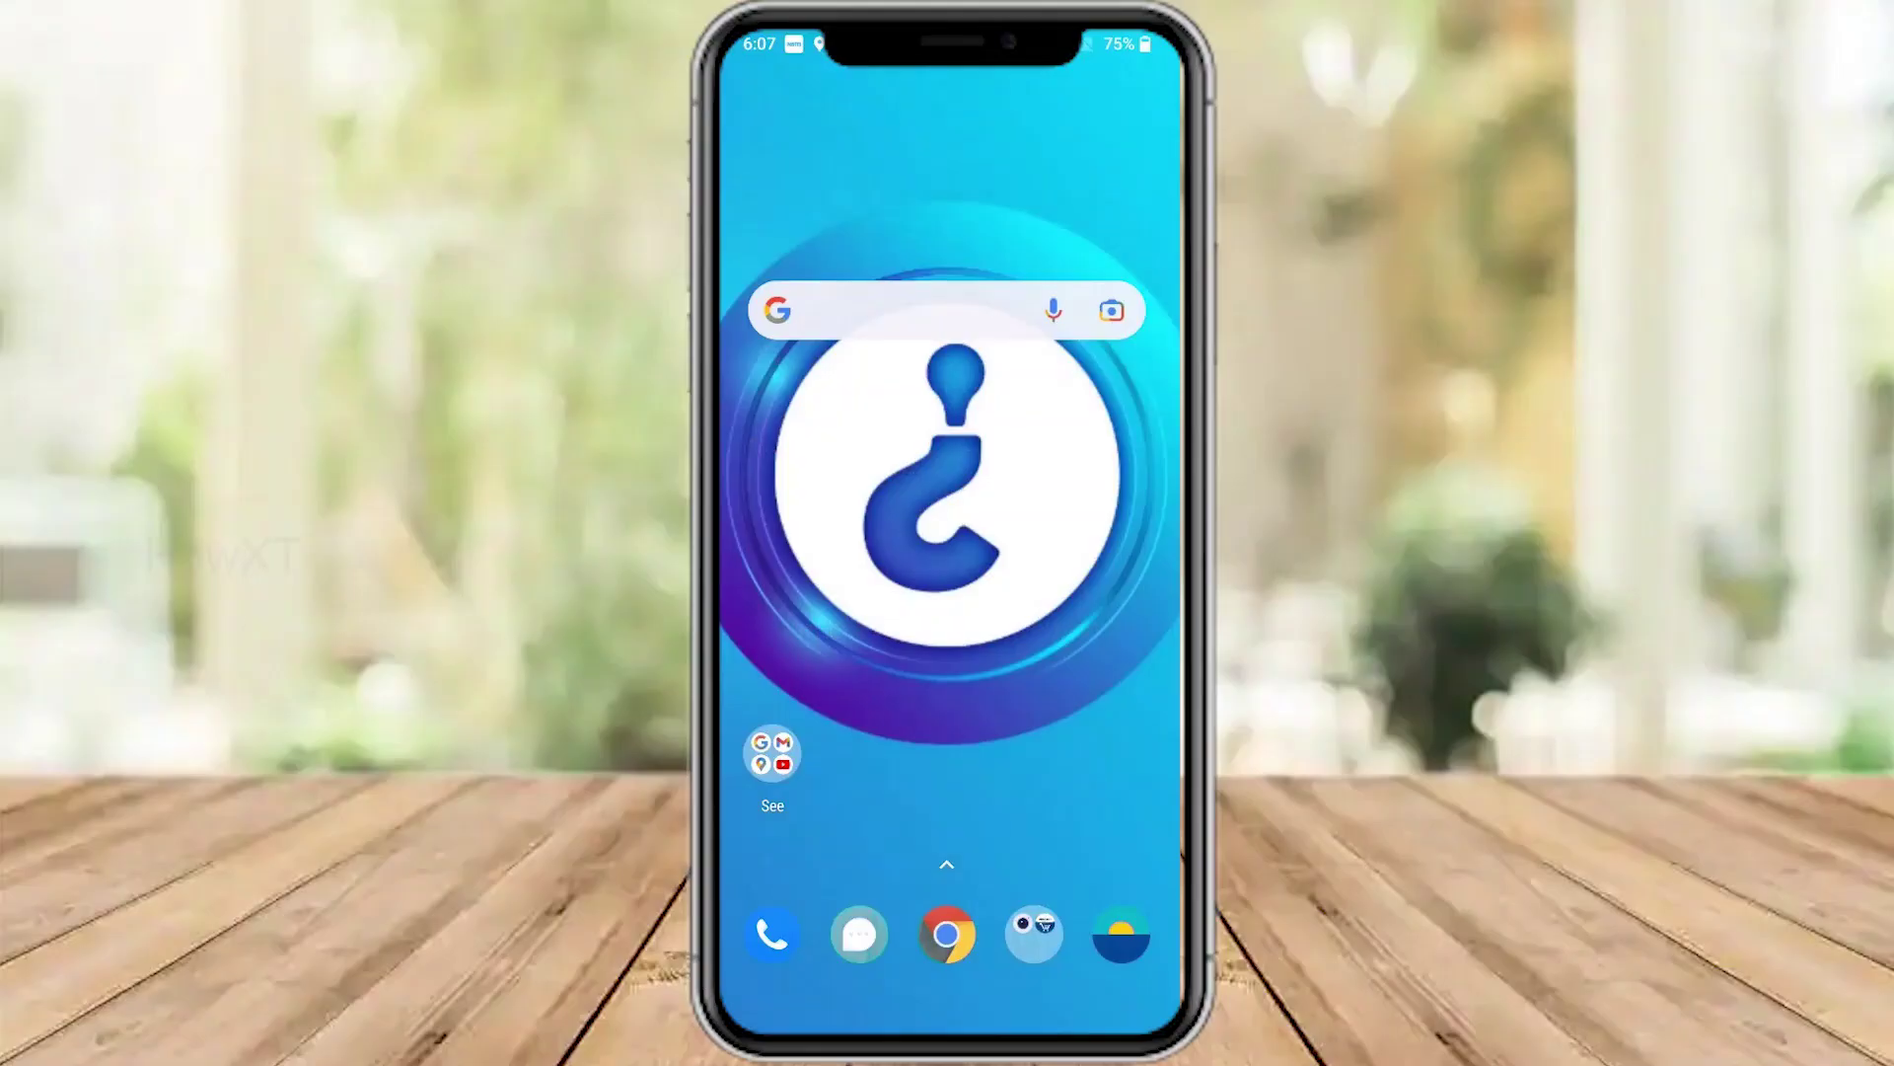
Open Word from the app list and open the recent document "file-sample_100kB copy"
drag(947, 849, 948, 395)
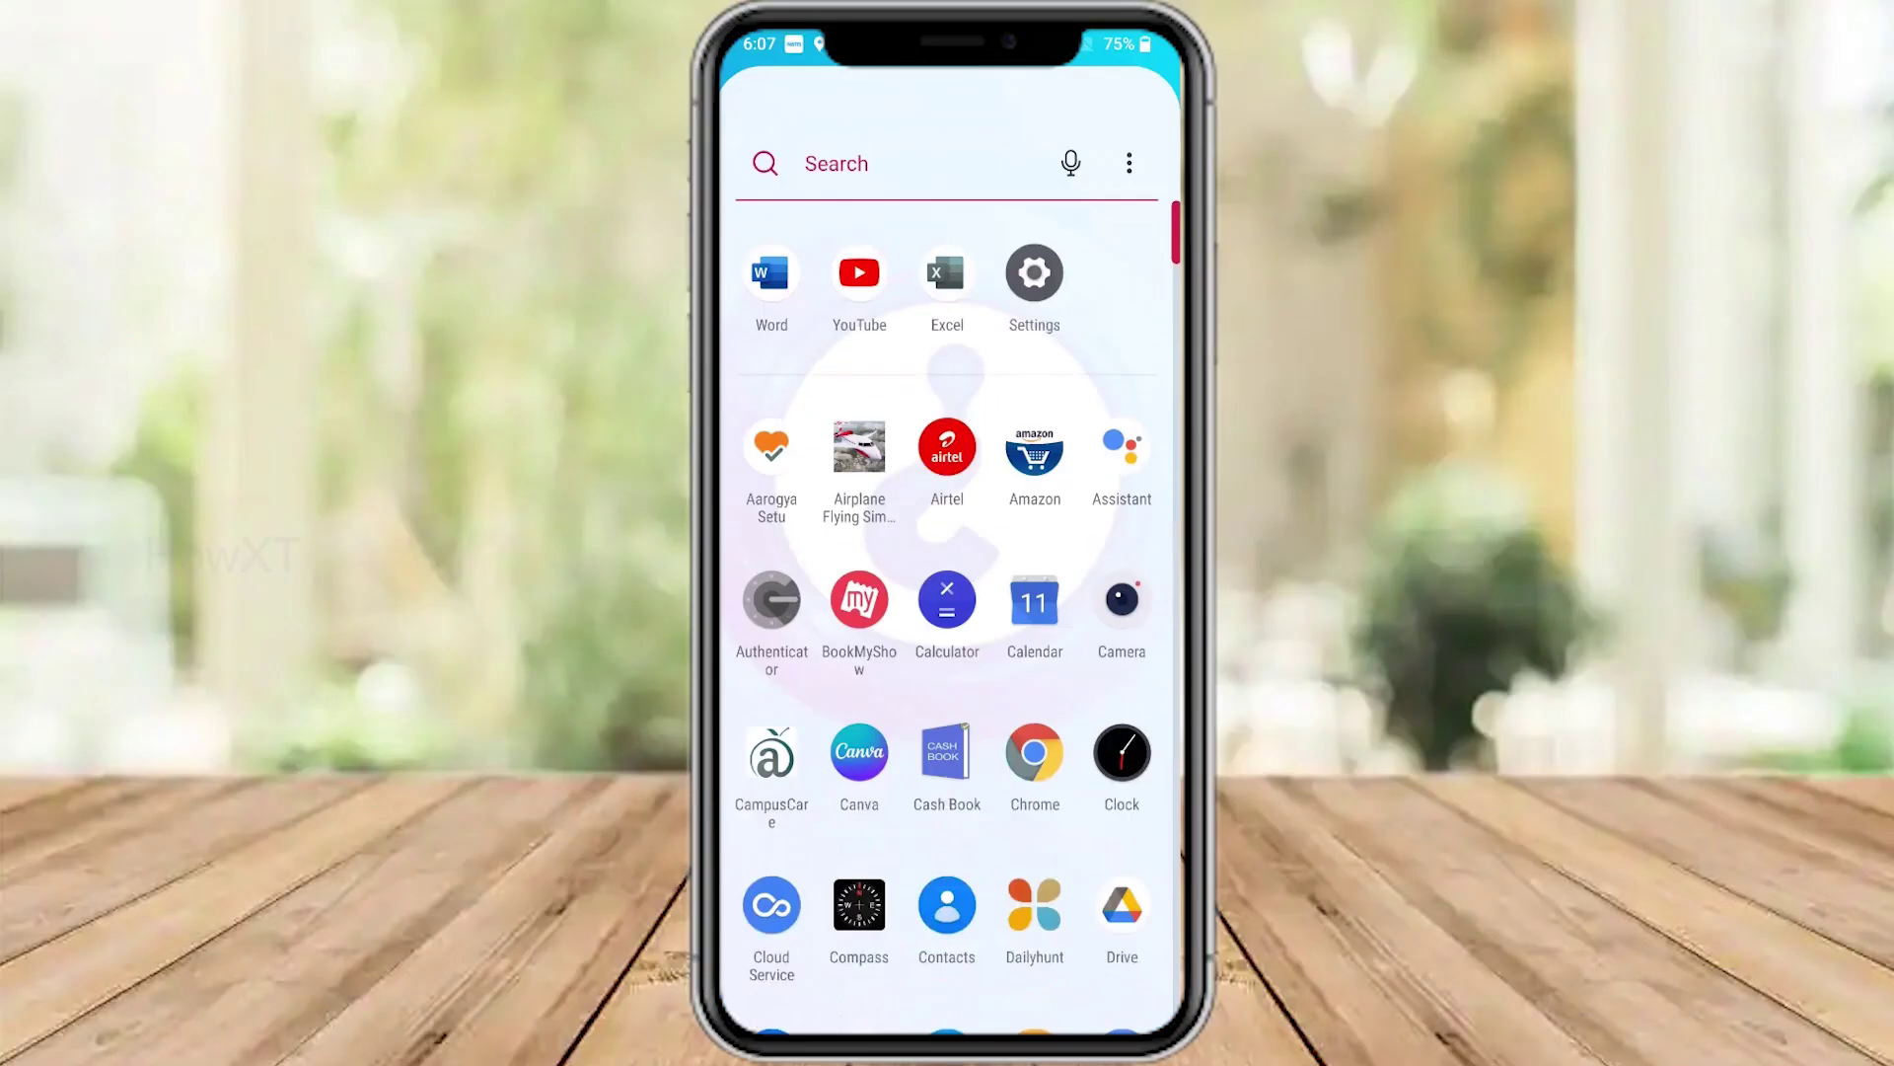
click(772, 234)
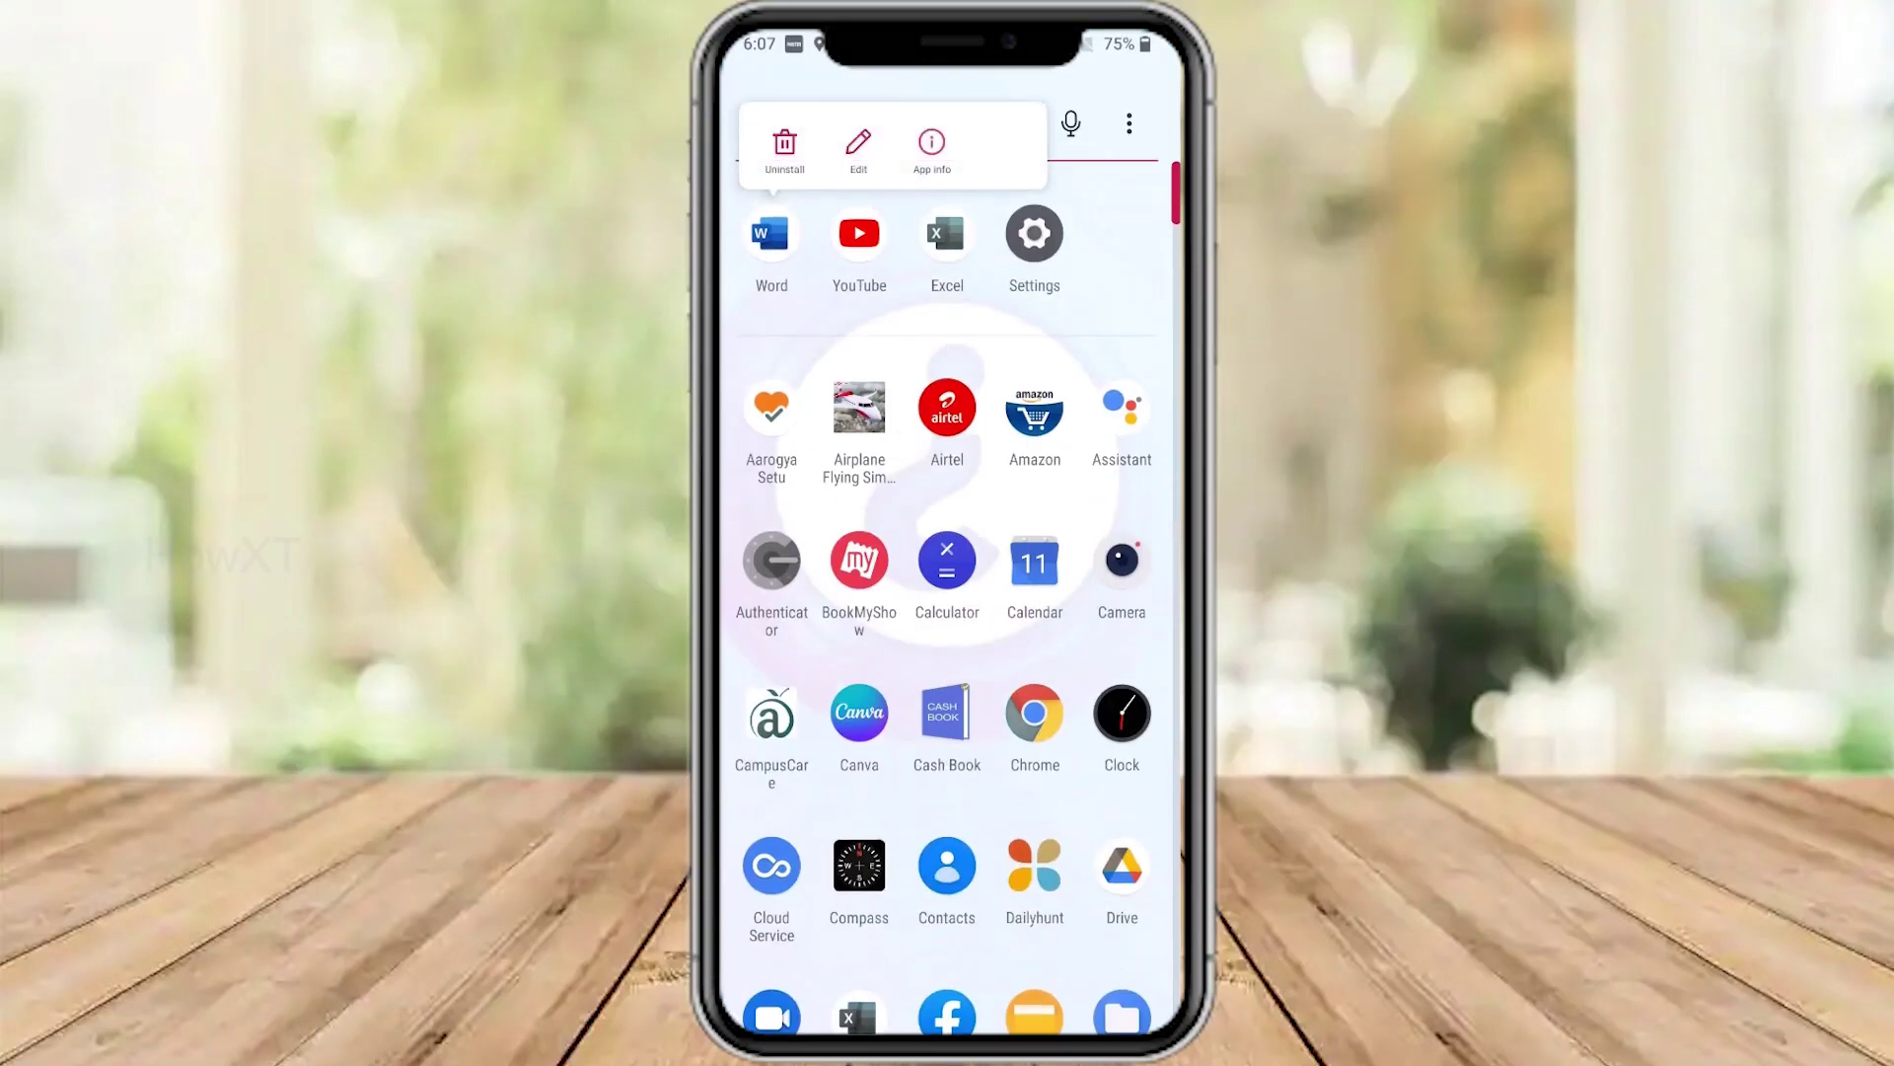
click(770, 234)
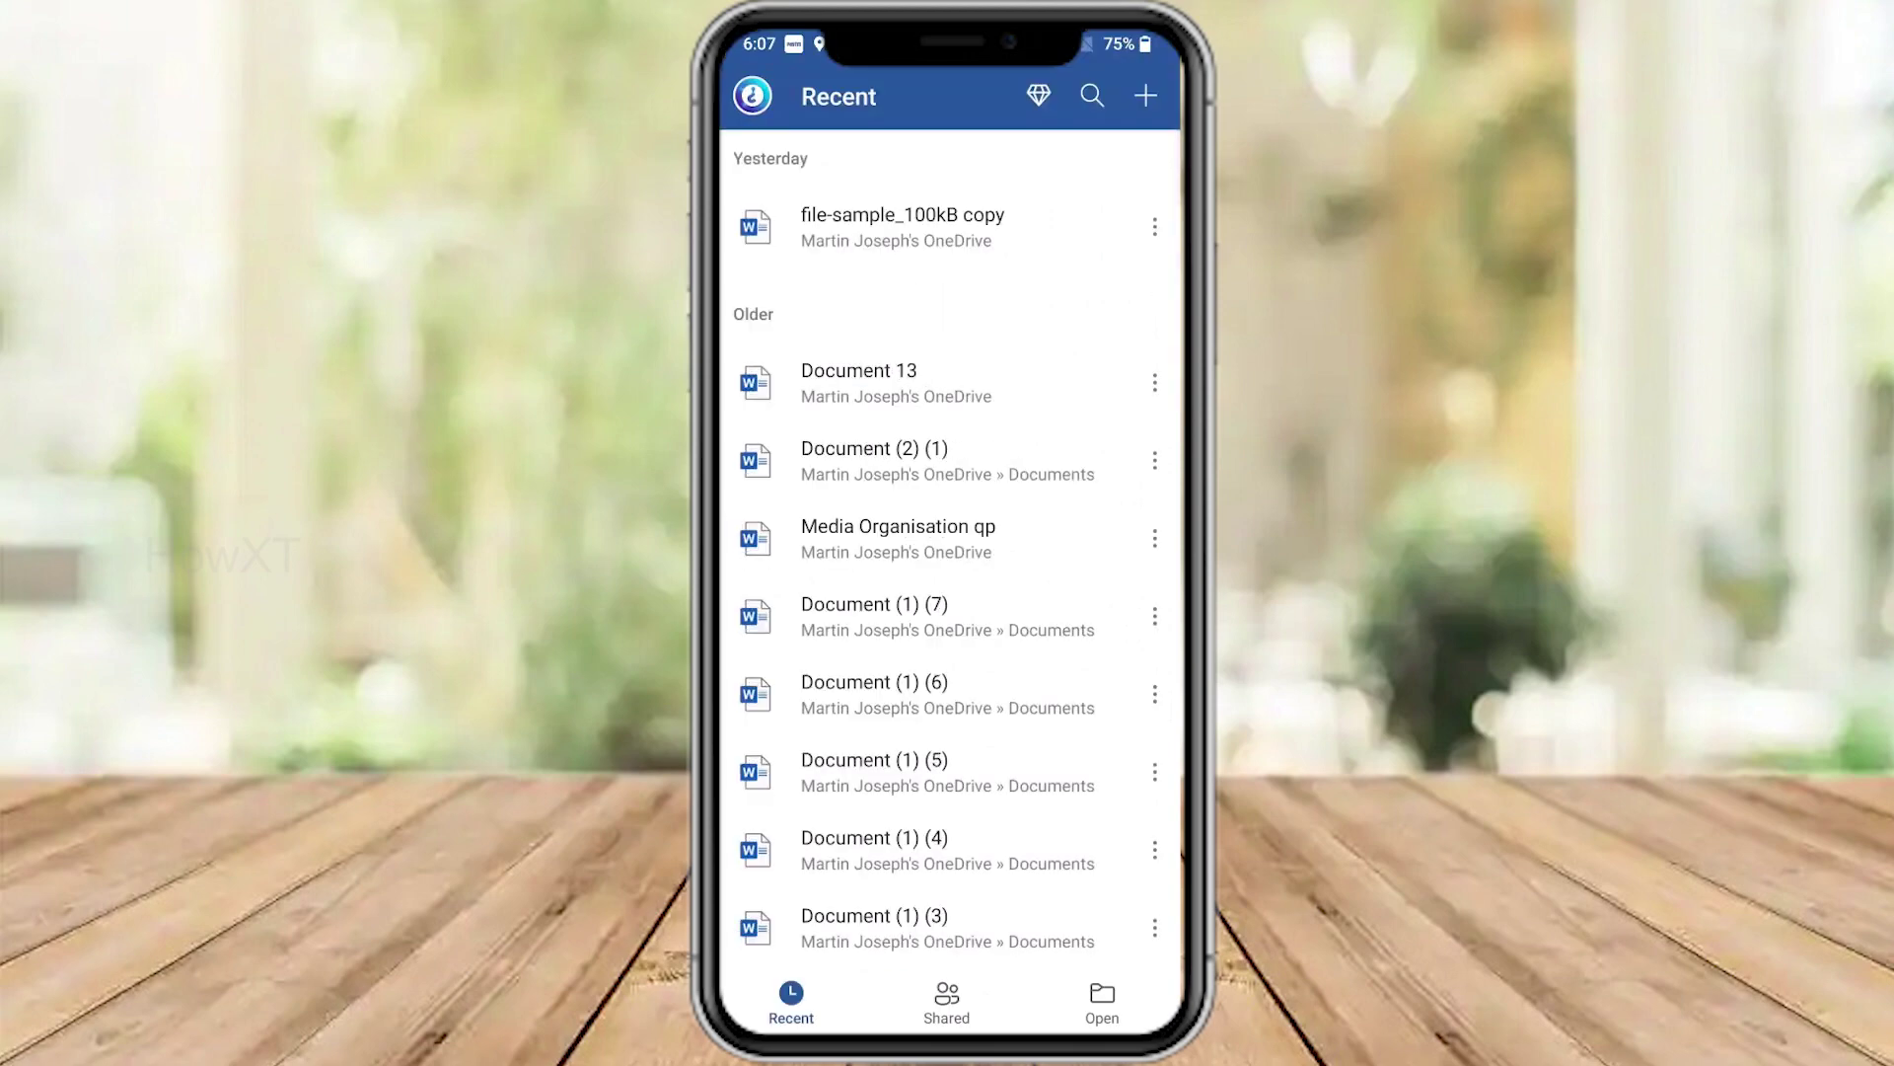
click(903, 227)
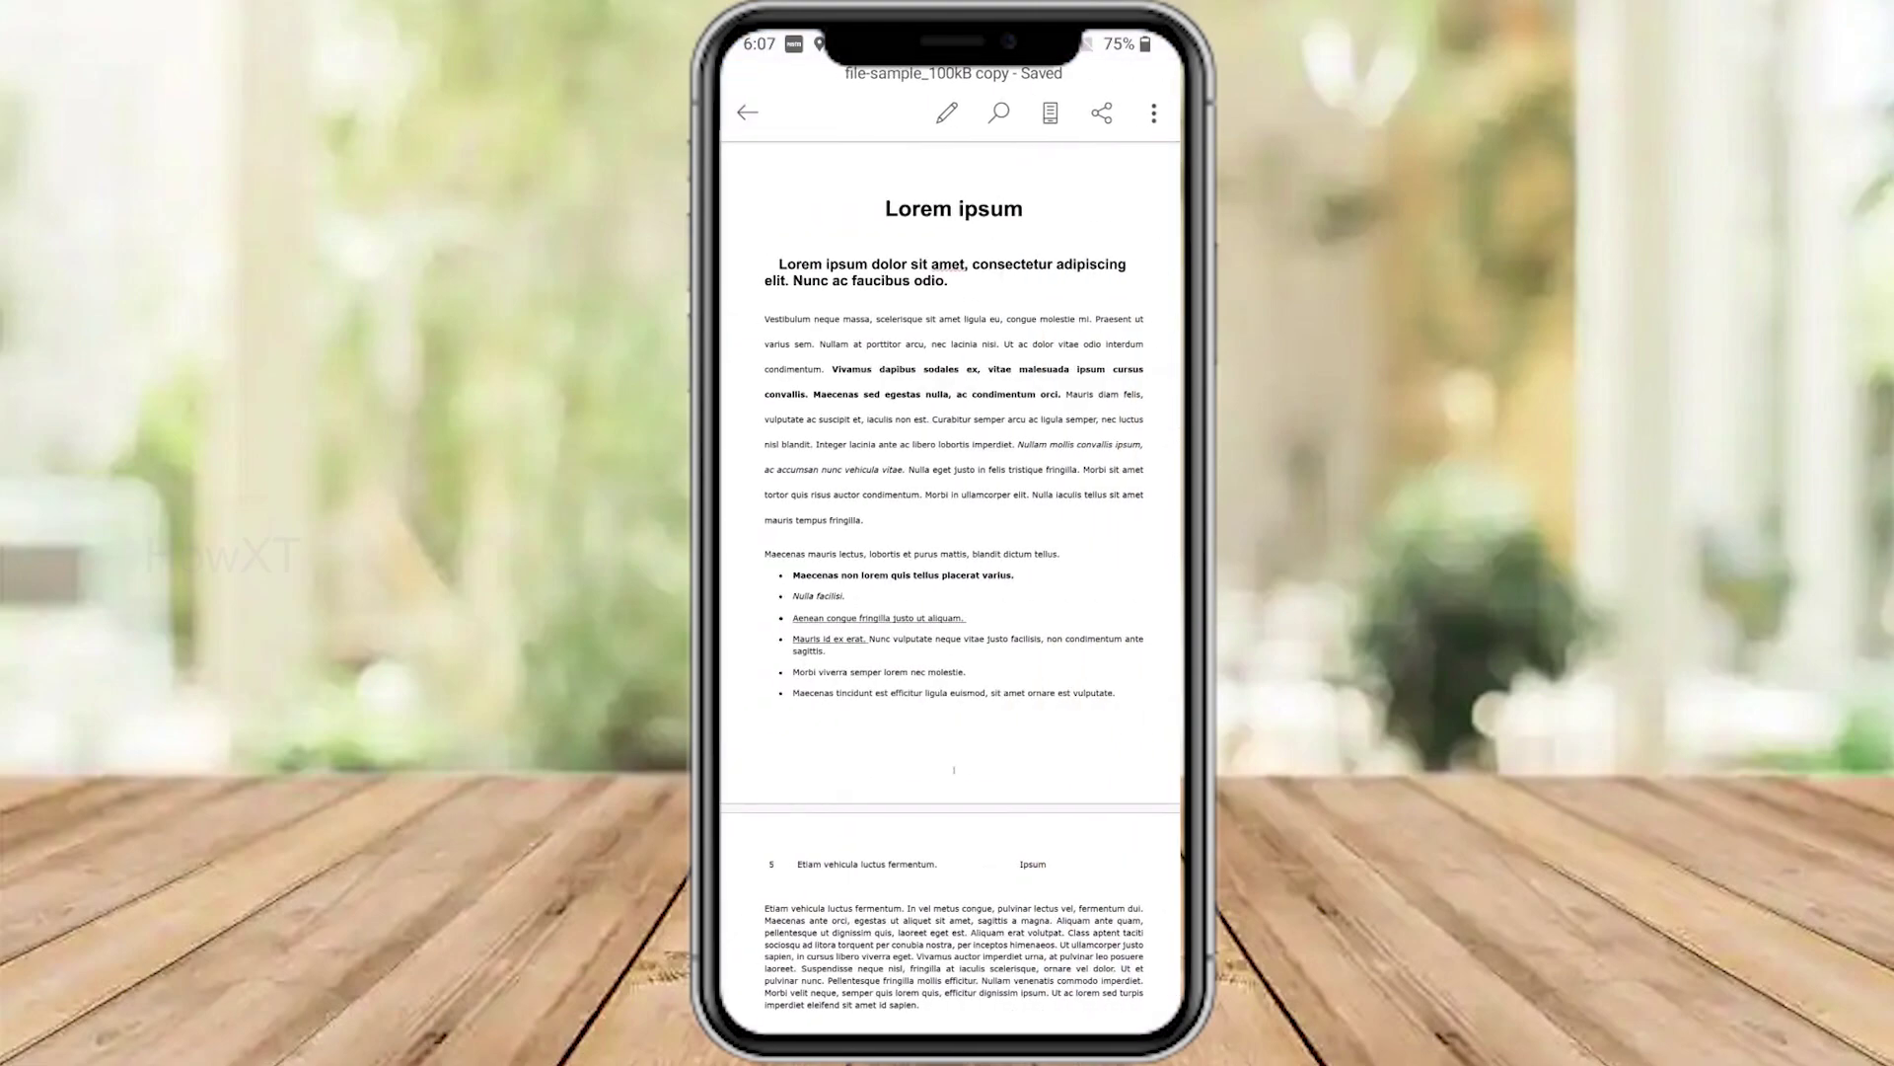
Look through the document's pages and try the mobile view before returning to the print layout
scroll(950, 533, down, 15)
scroll(950, 533, down, 7)
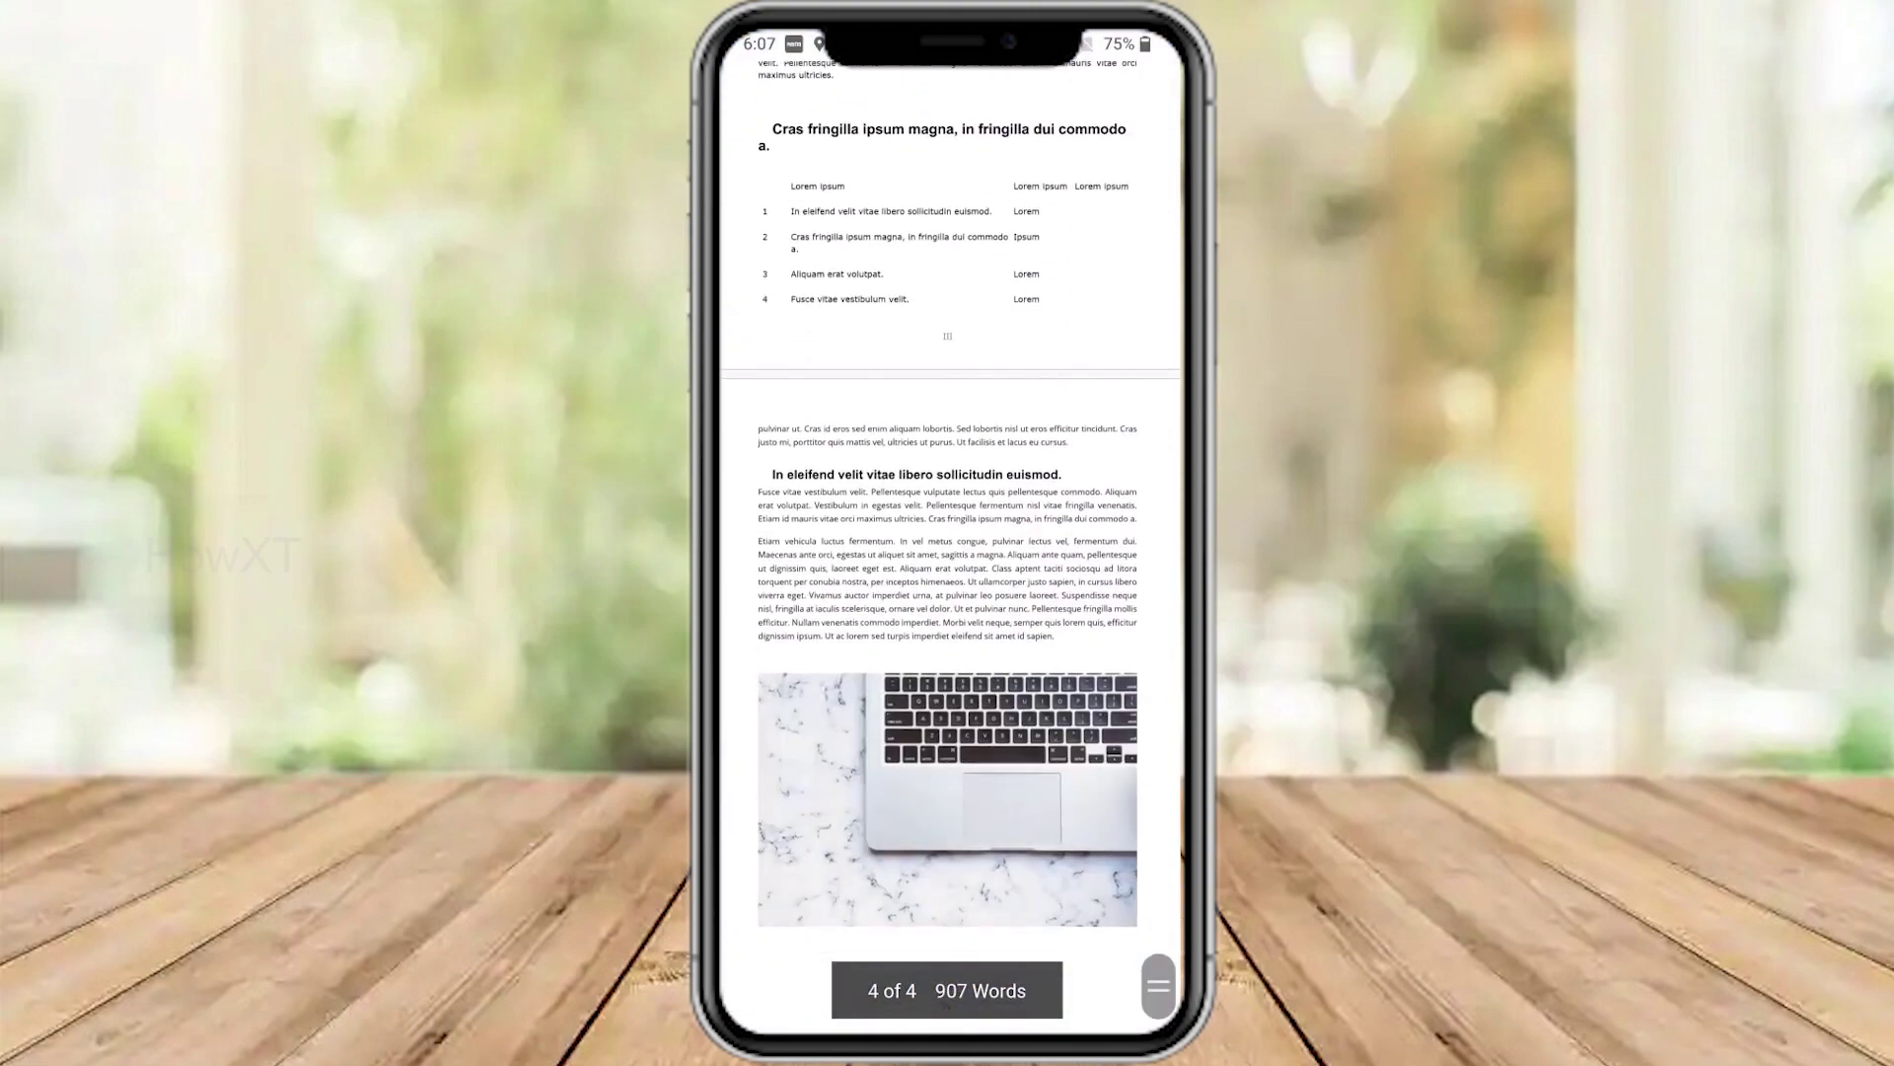
scroll(950, 533, up, 10)
scroll(950, 533, down, 4)
scroll(951, 533, down, 3)
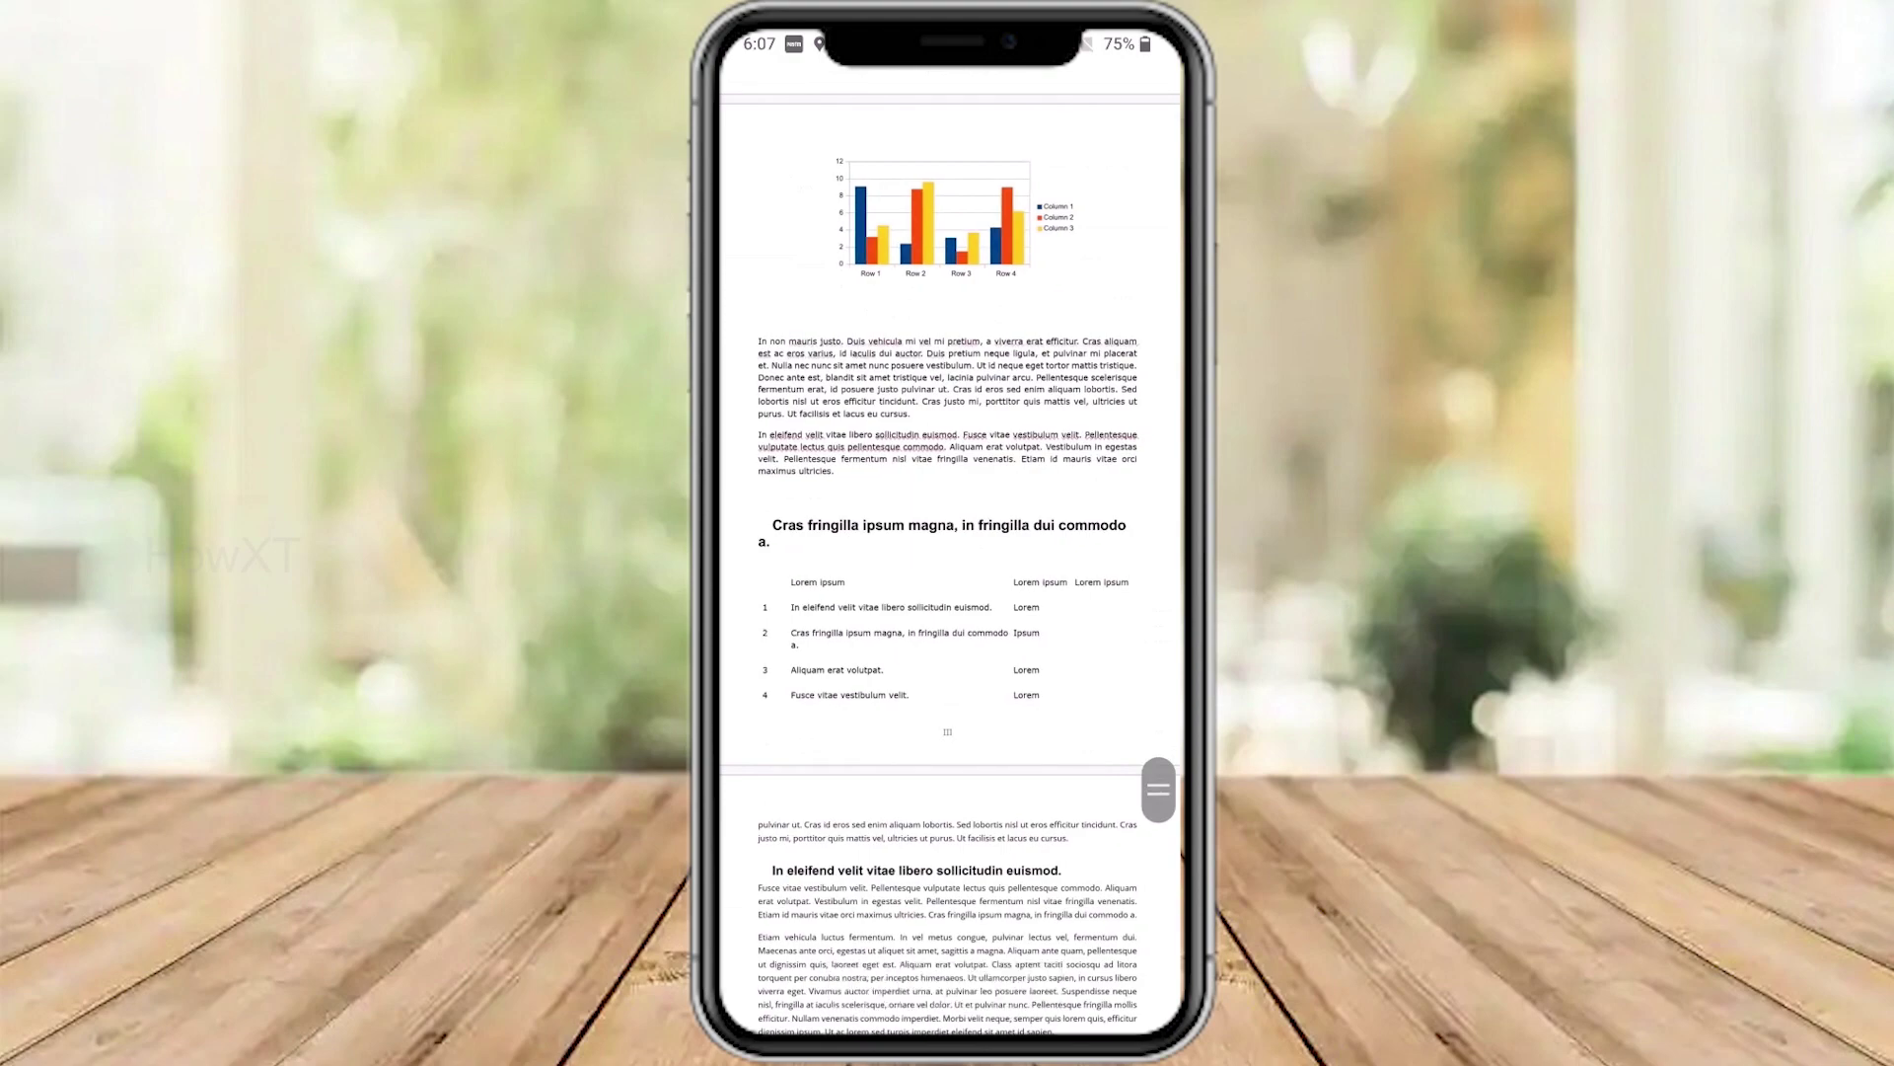
scroll(950, 533, up, 15)
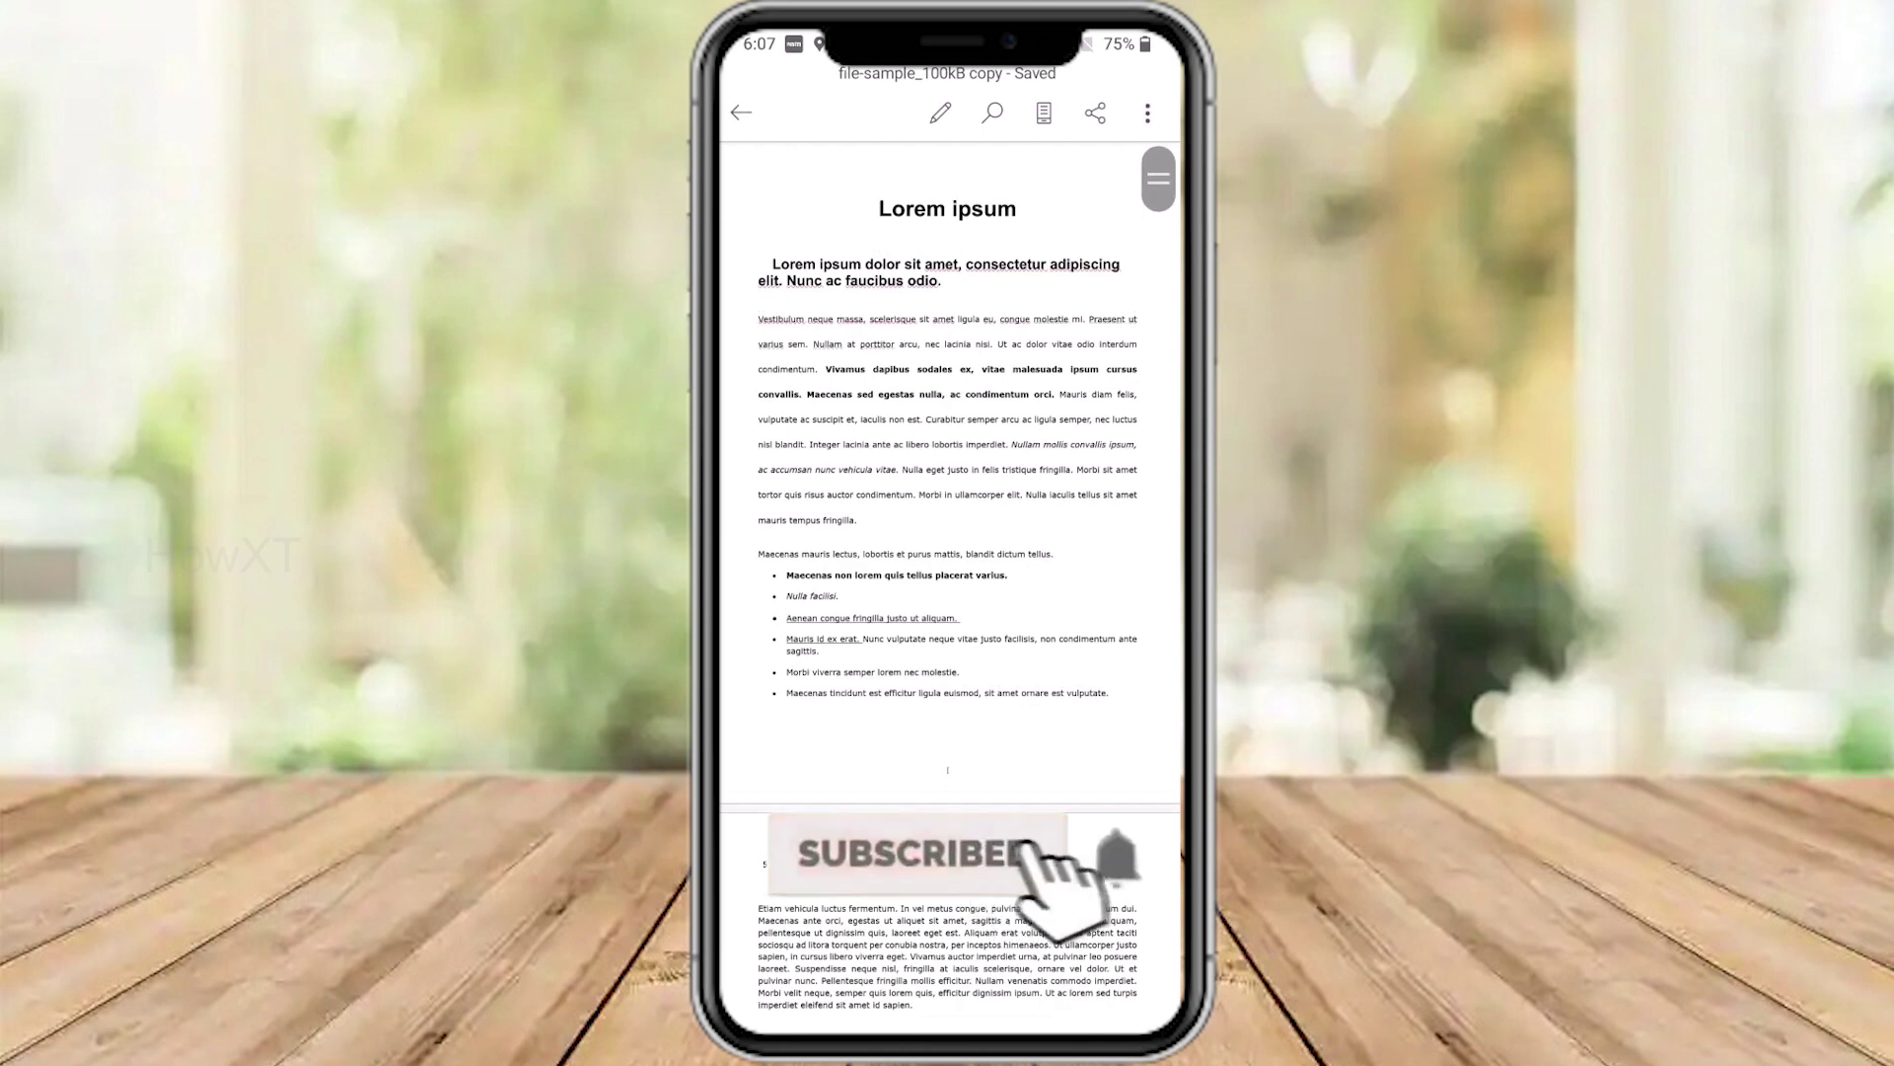
click(1044, 113)
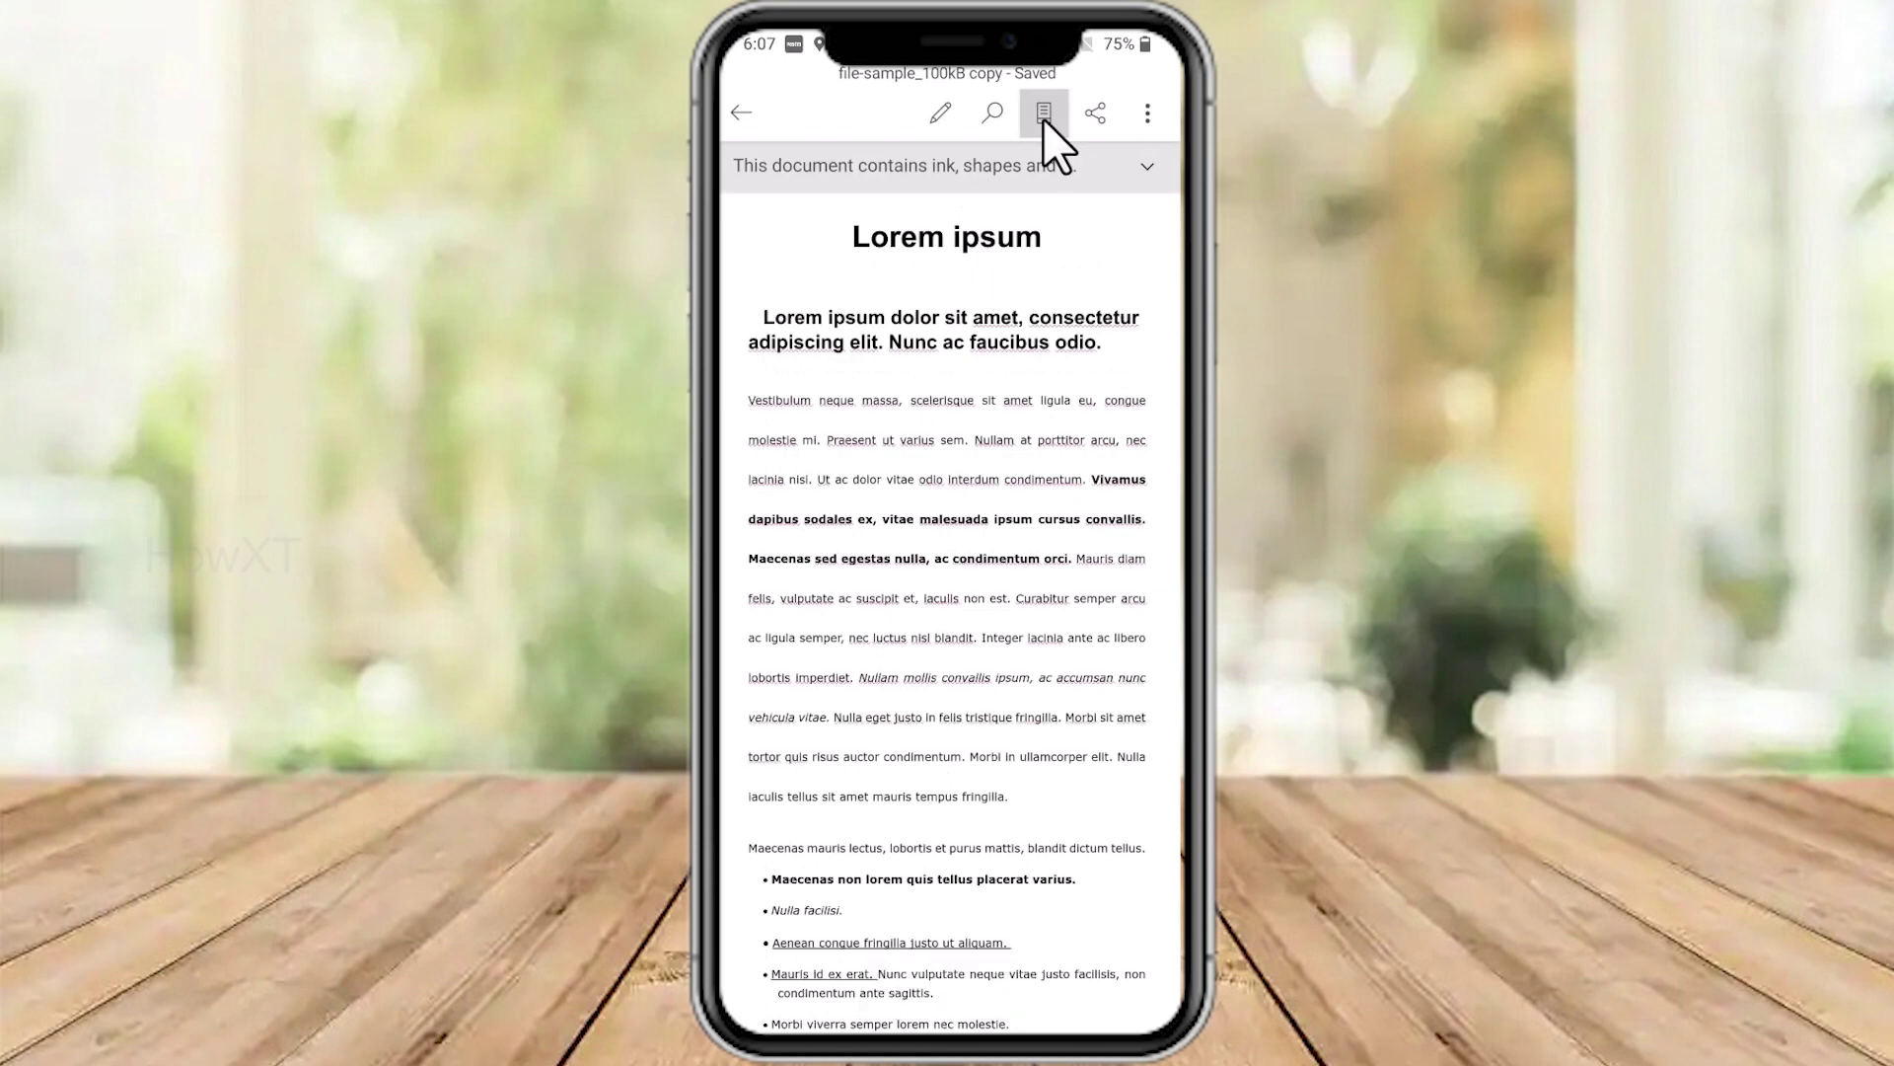
click(1044, 116)
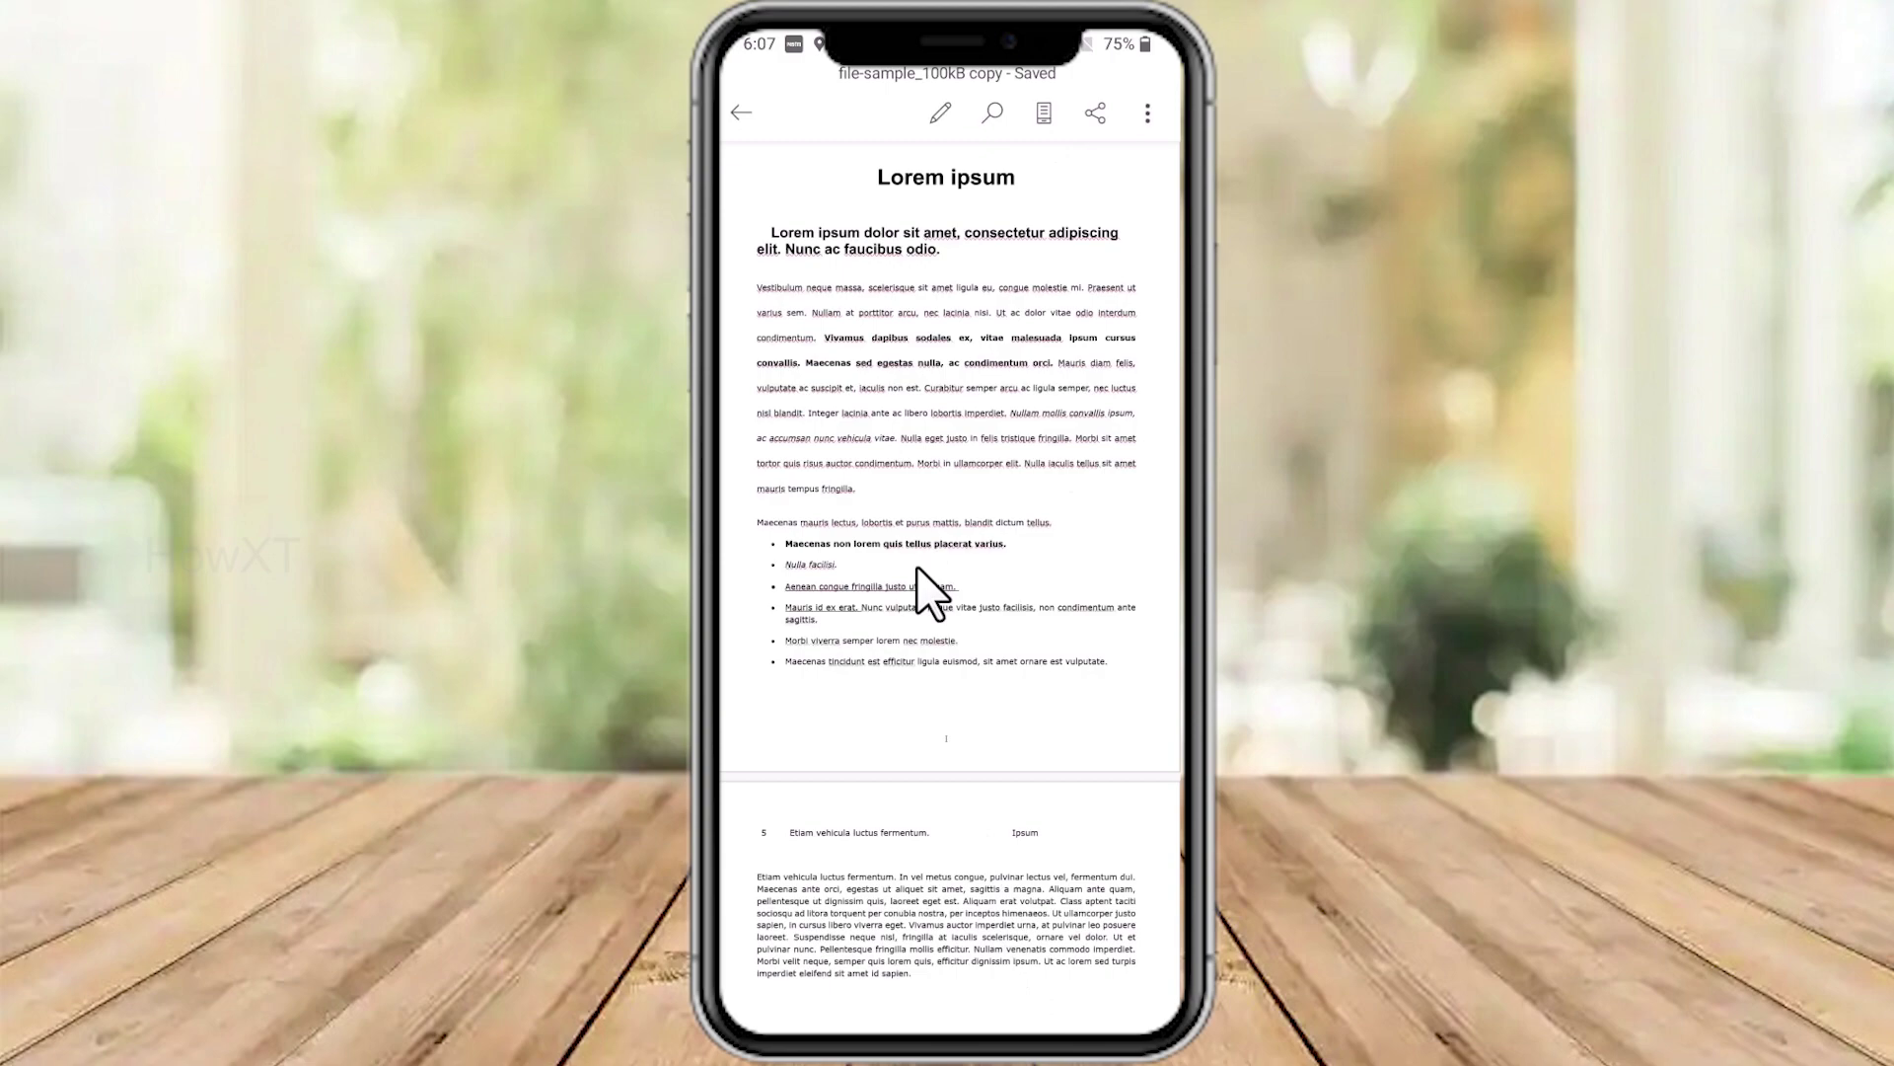
Examine the page order and the content of the first three pages in print layout
scroll(925, 592, down, 2)
scroll(903, 730, down, 5)
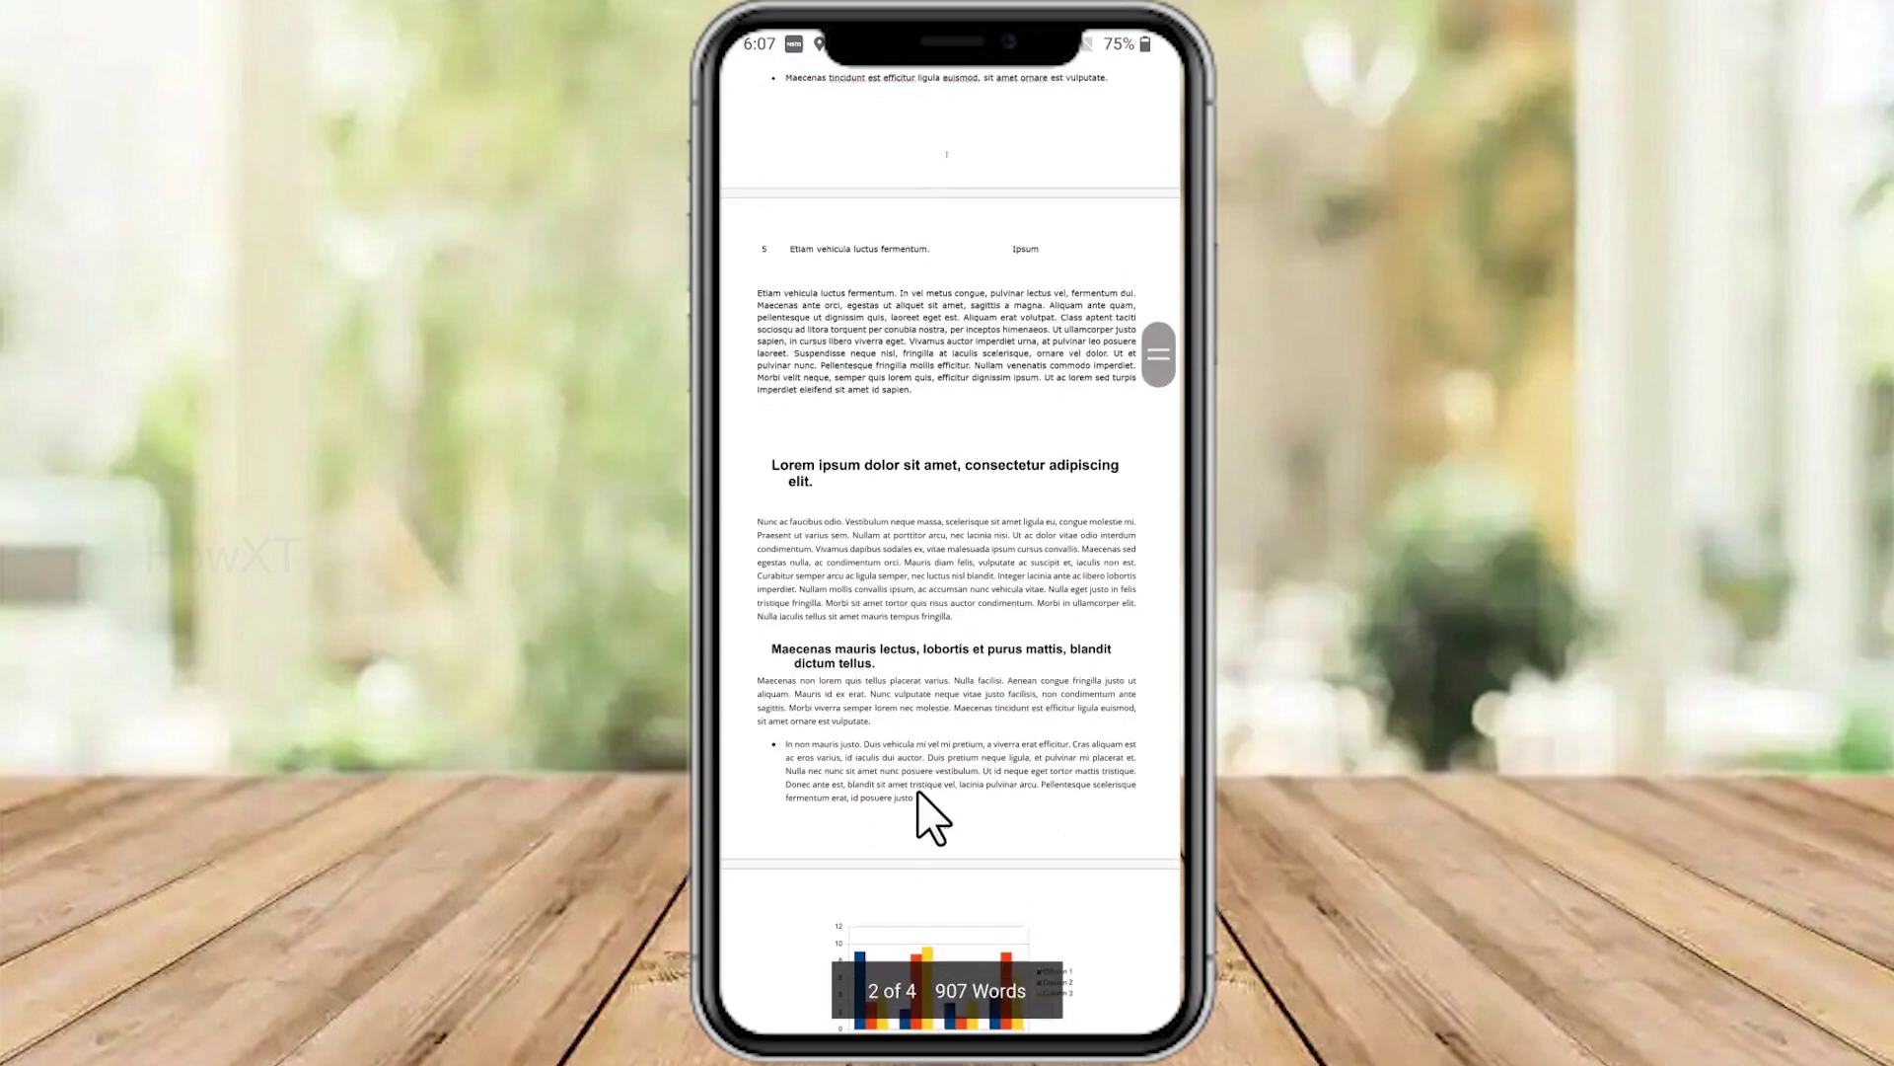
scroll(918, 868, down, 2)
scroll(964, 922, down, 5)
scroll(970, 928, down, 3)
scroll(970, 928, up, 8)
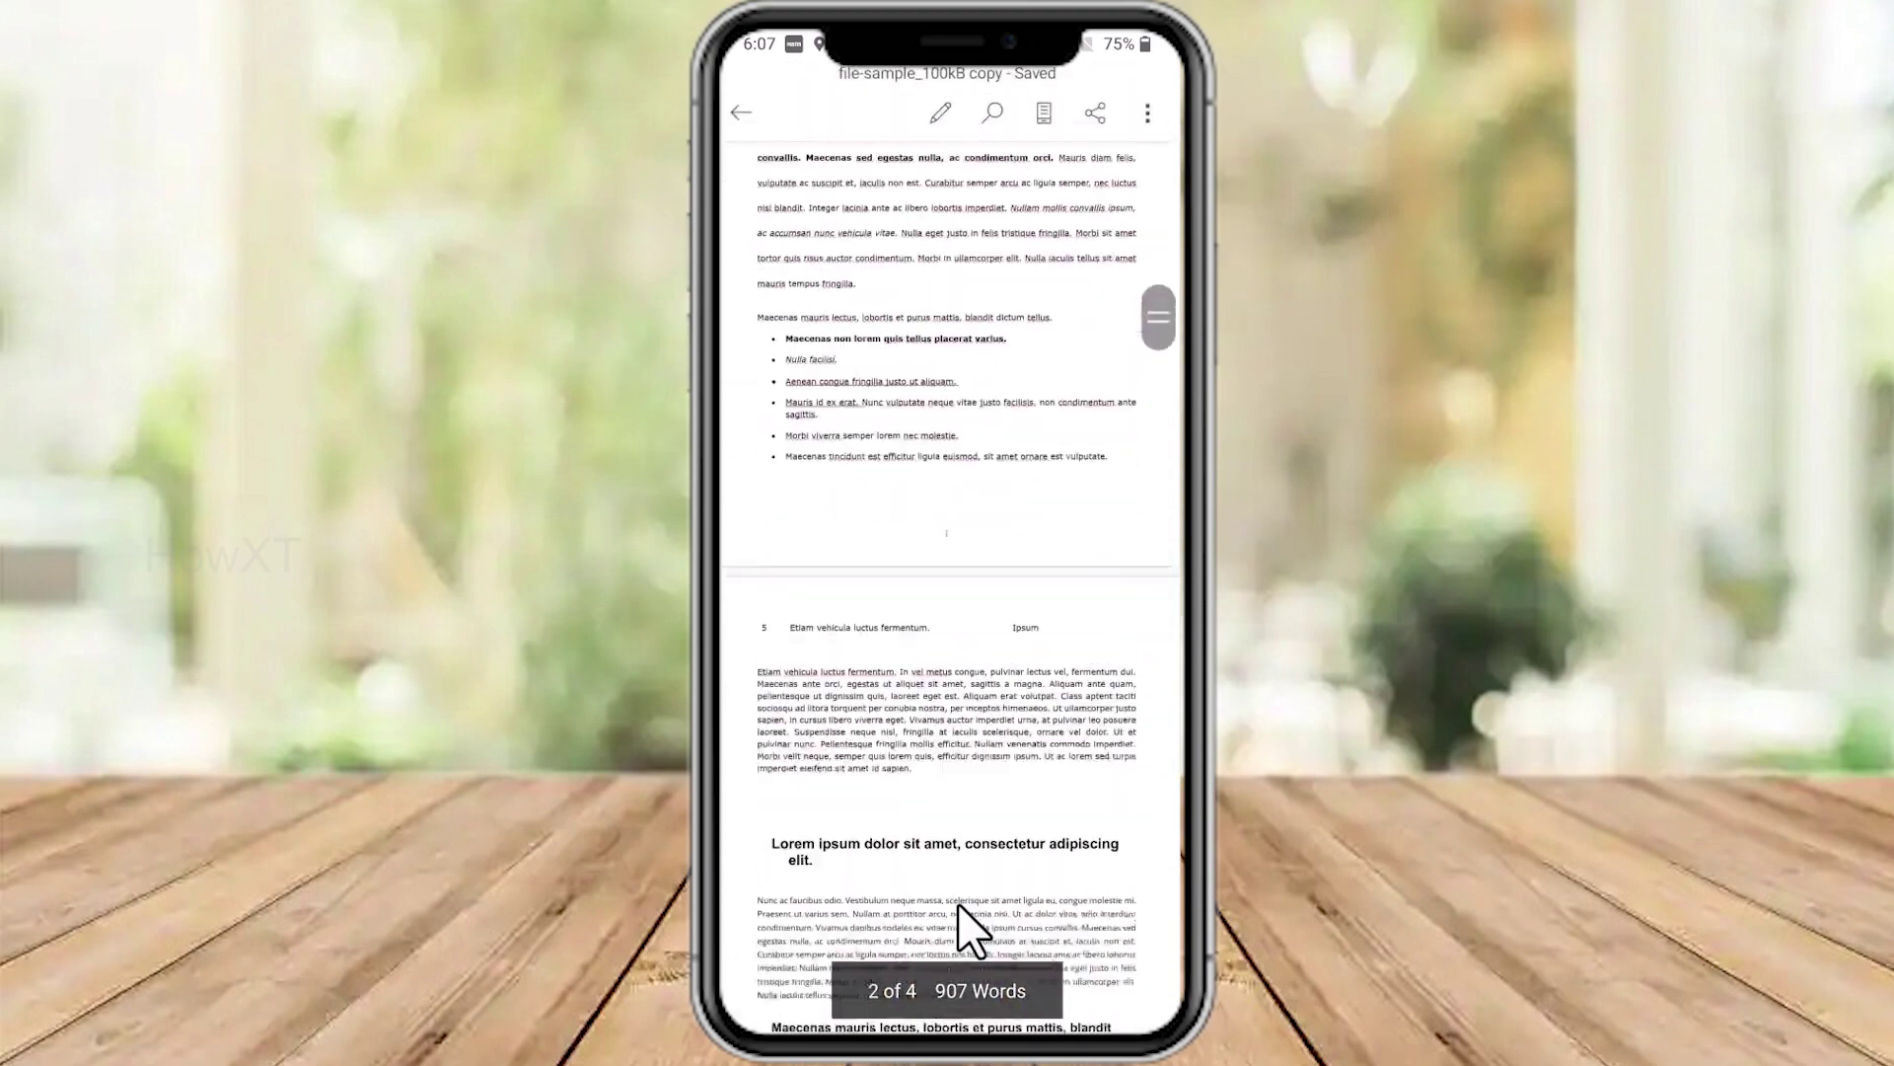
scroll(962, 912, up, 2)
scroll(958, 905, down, 6)
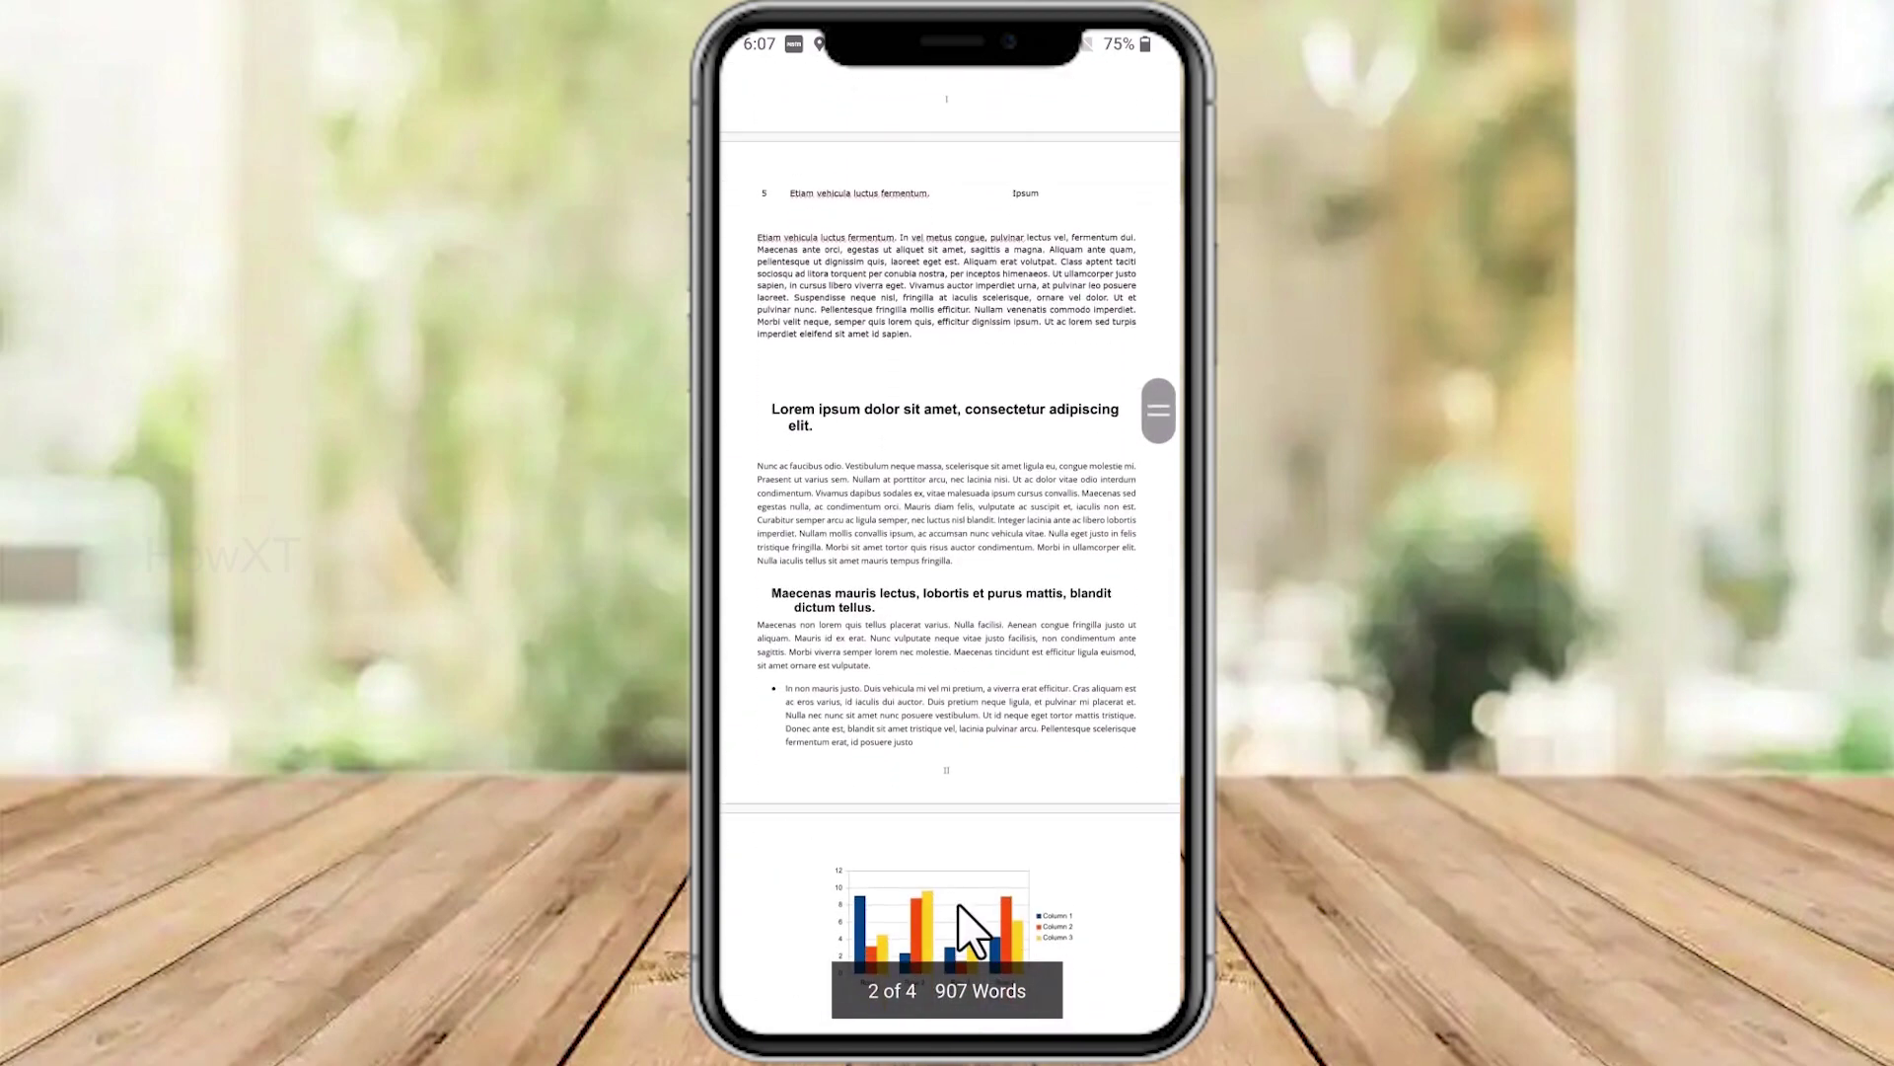
scroll(970, 928, up, 6)
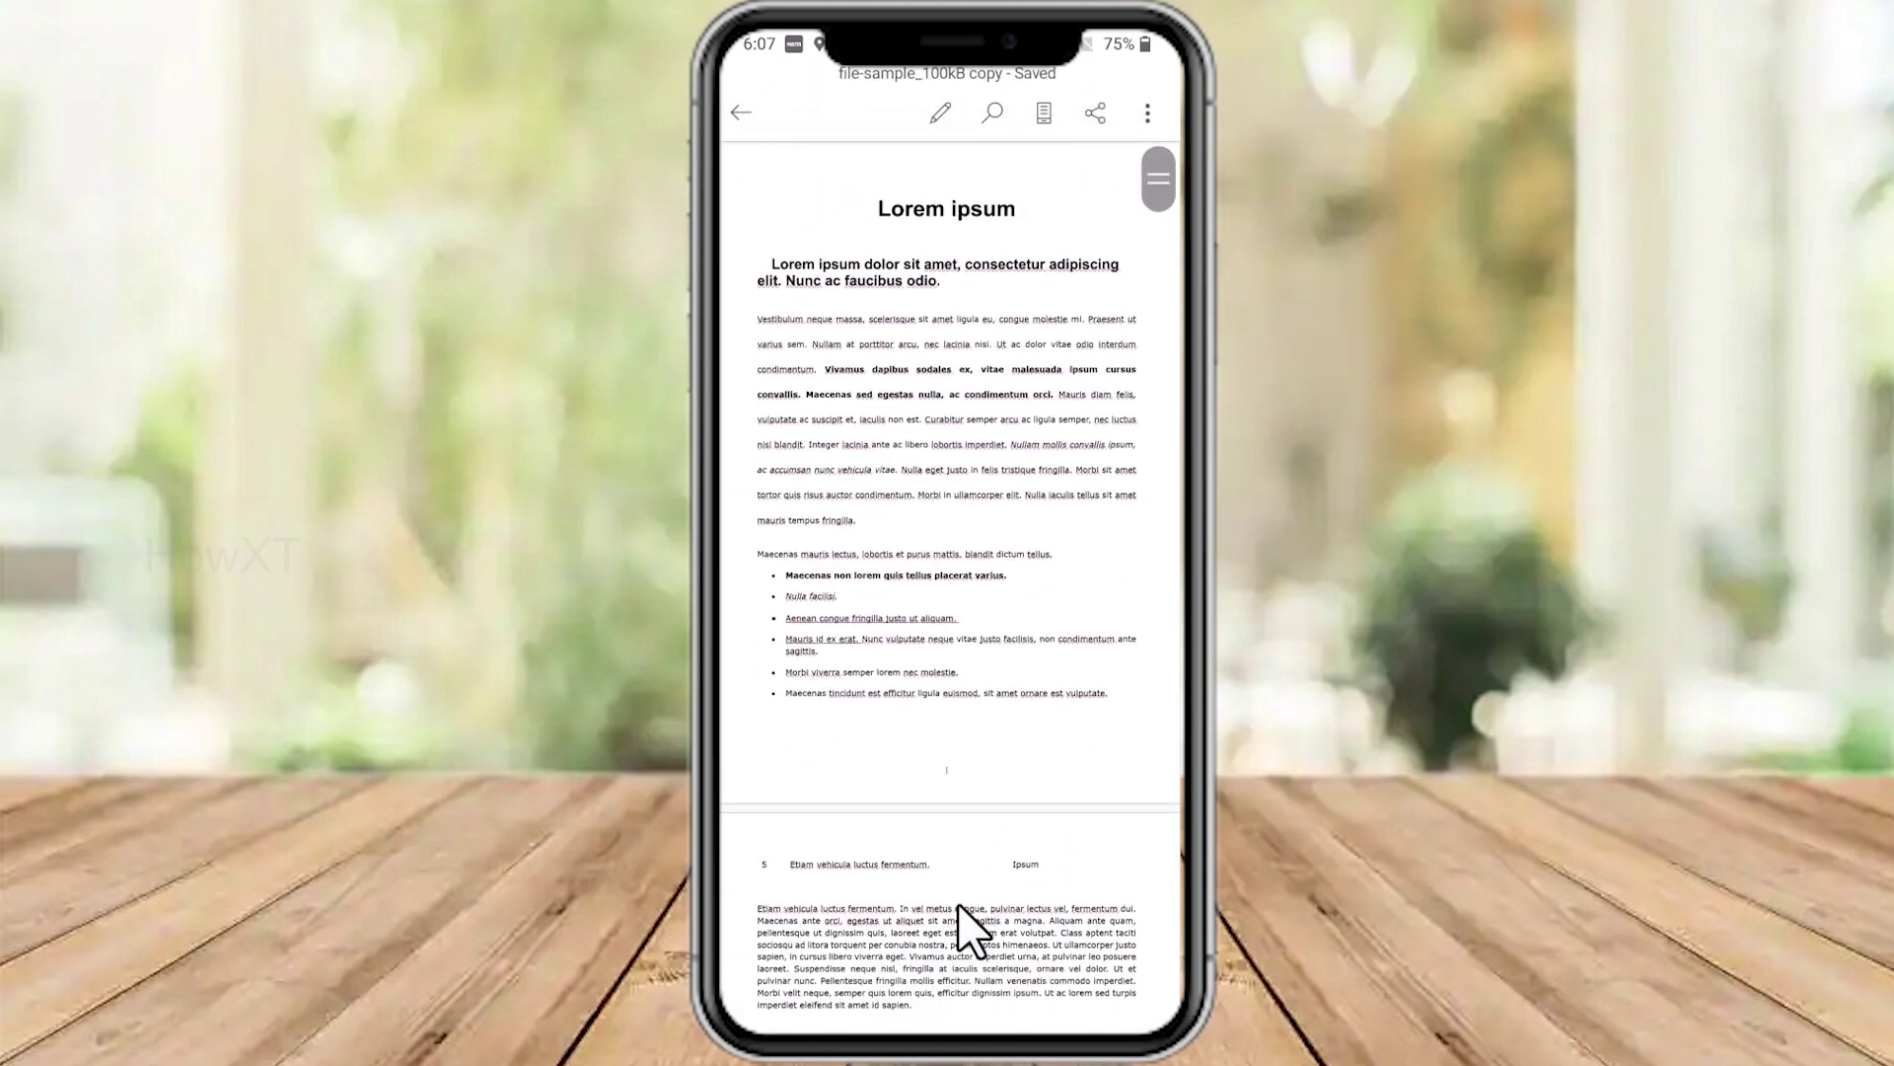
scroll(959, 905, down, 6)
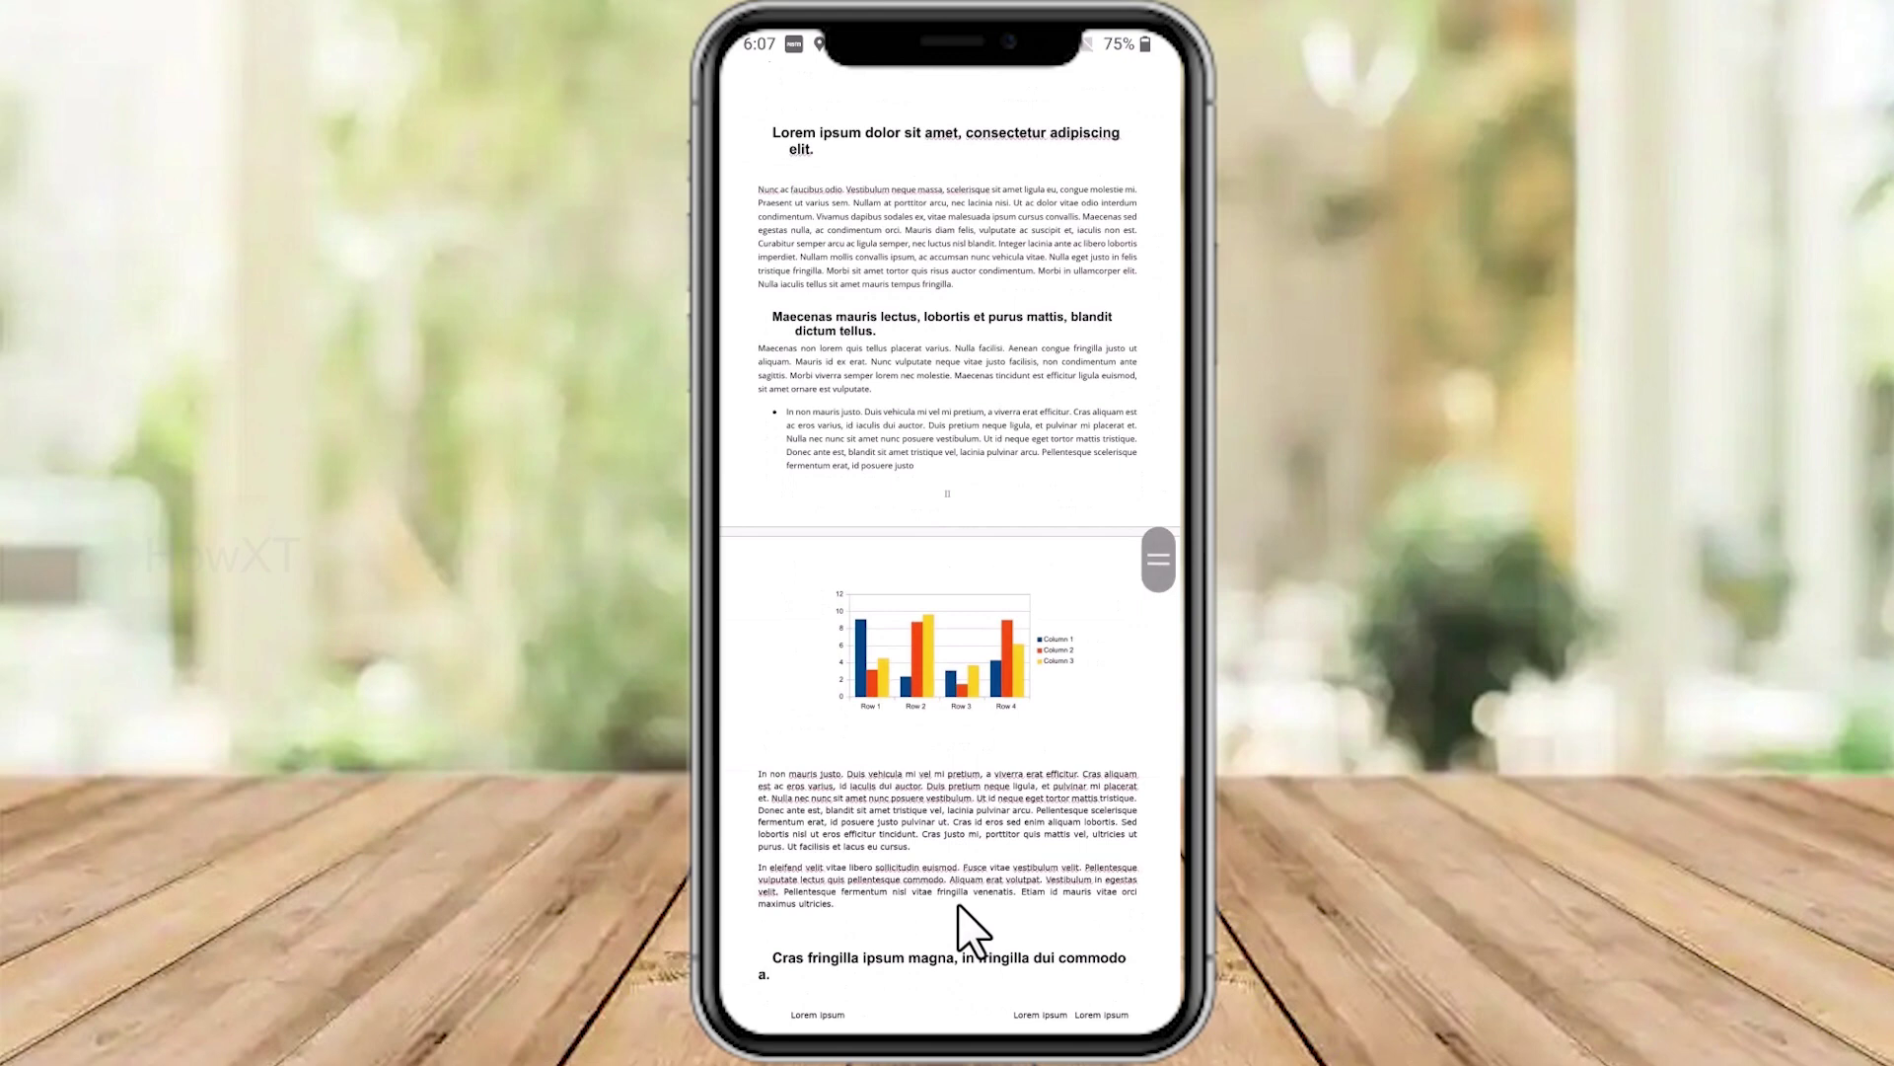
Cut the third page's content, from the start of the page through the last row of its table
scroll(970, 928, down, 2)
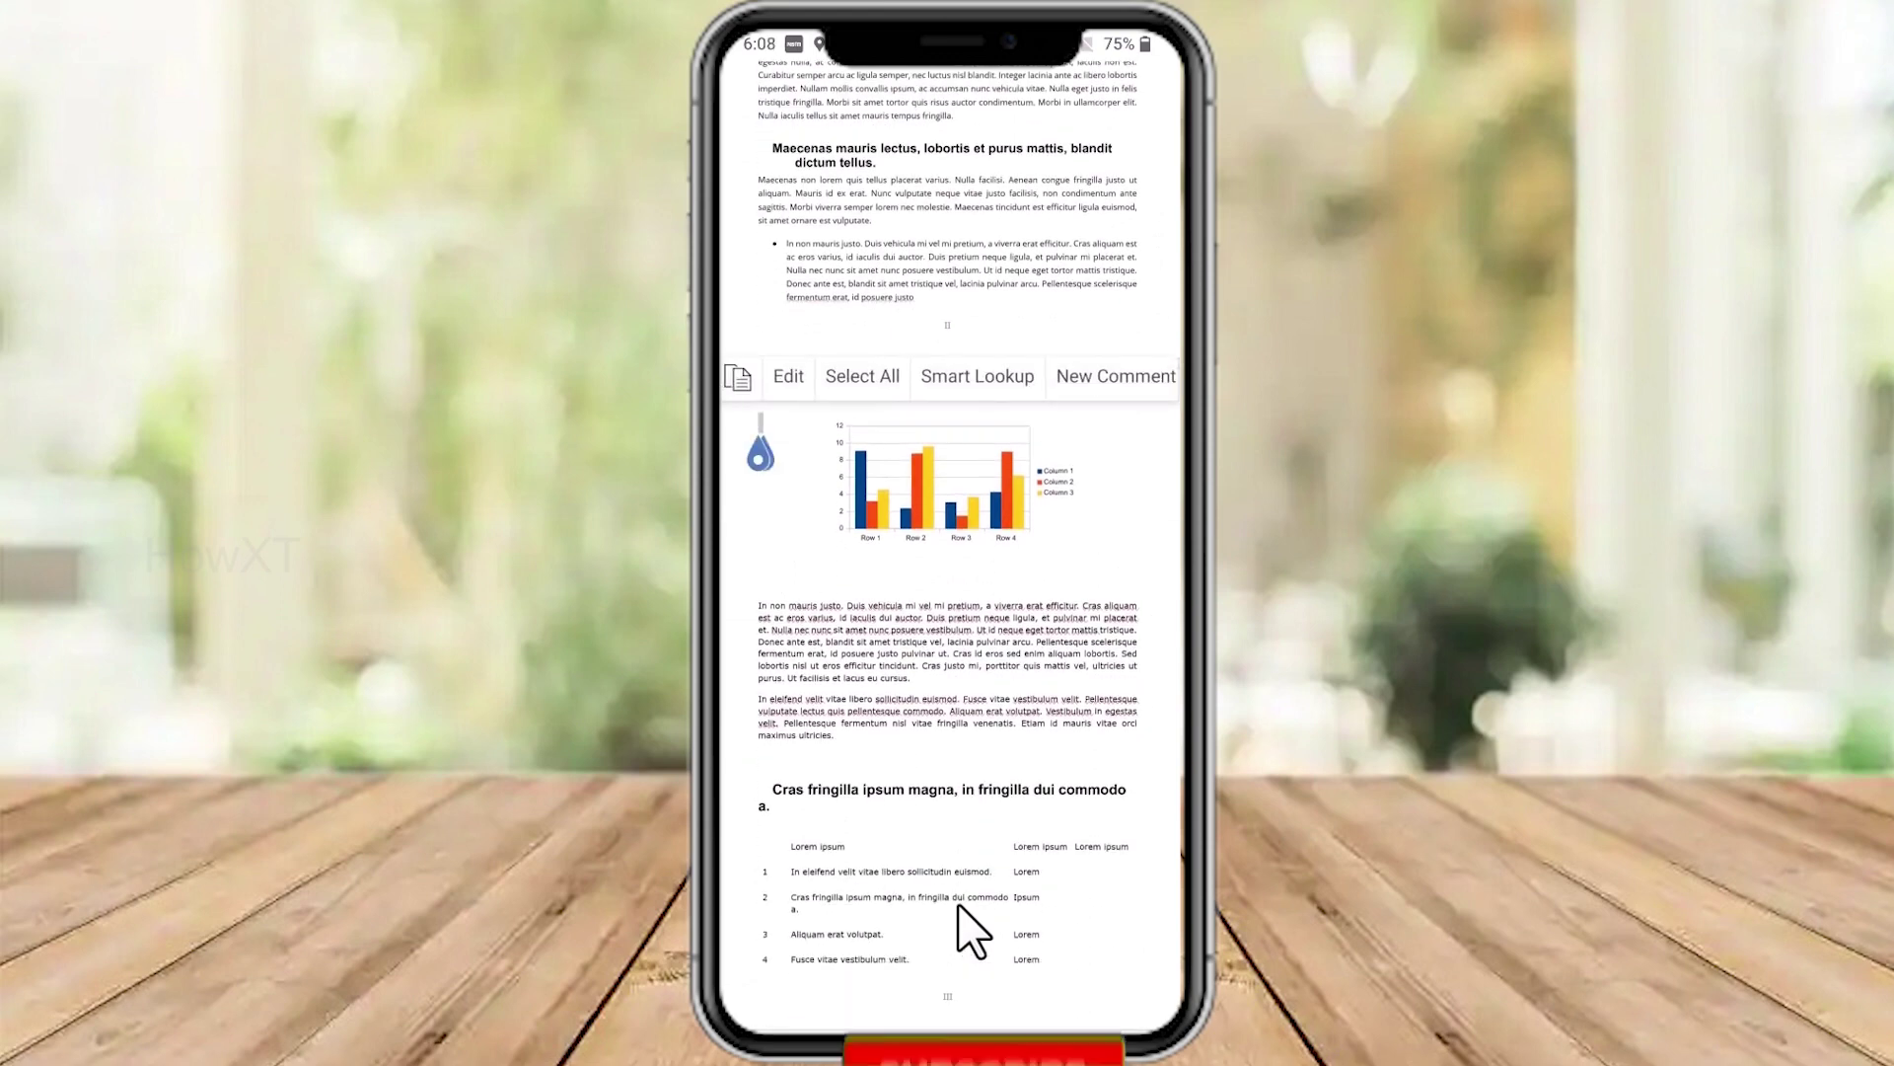
drag(760, 458, 987, 853)
scroll(969, 928, down, 4)
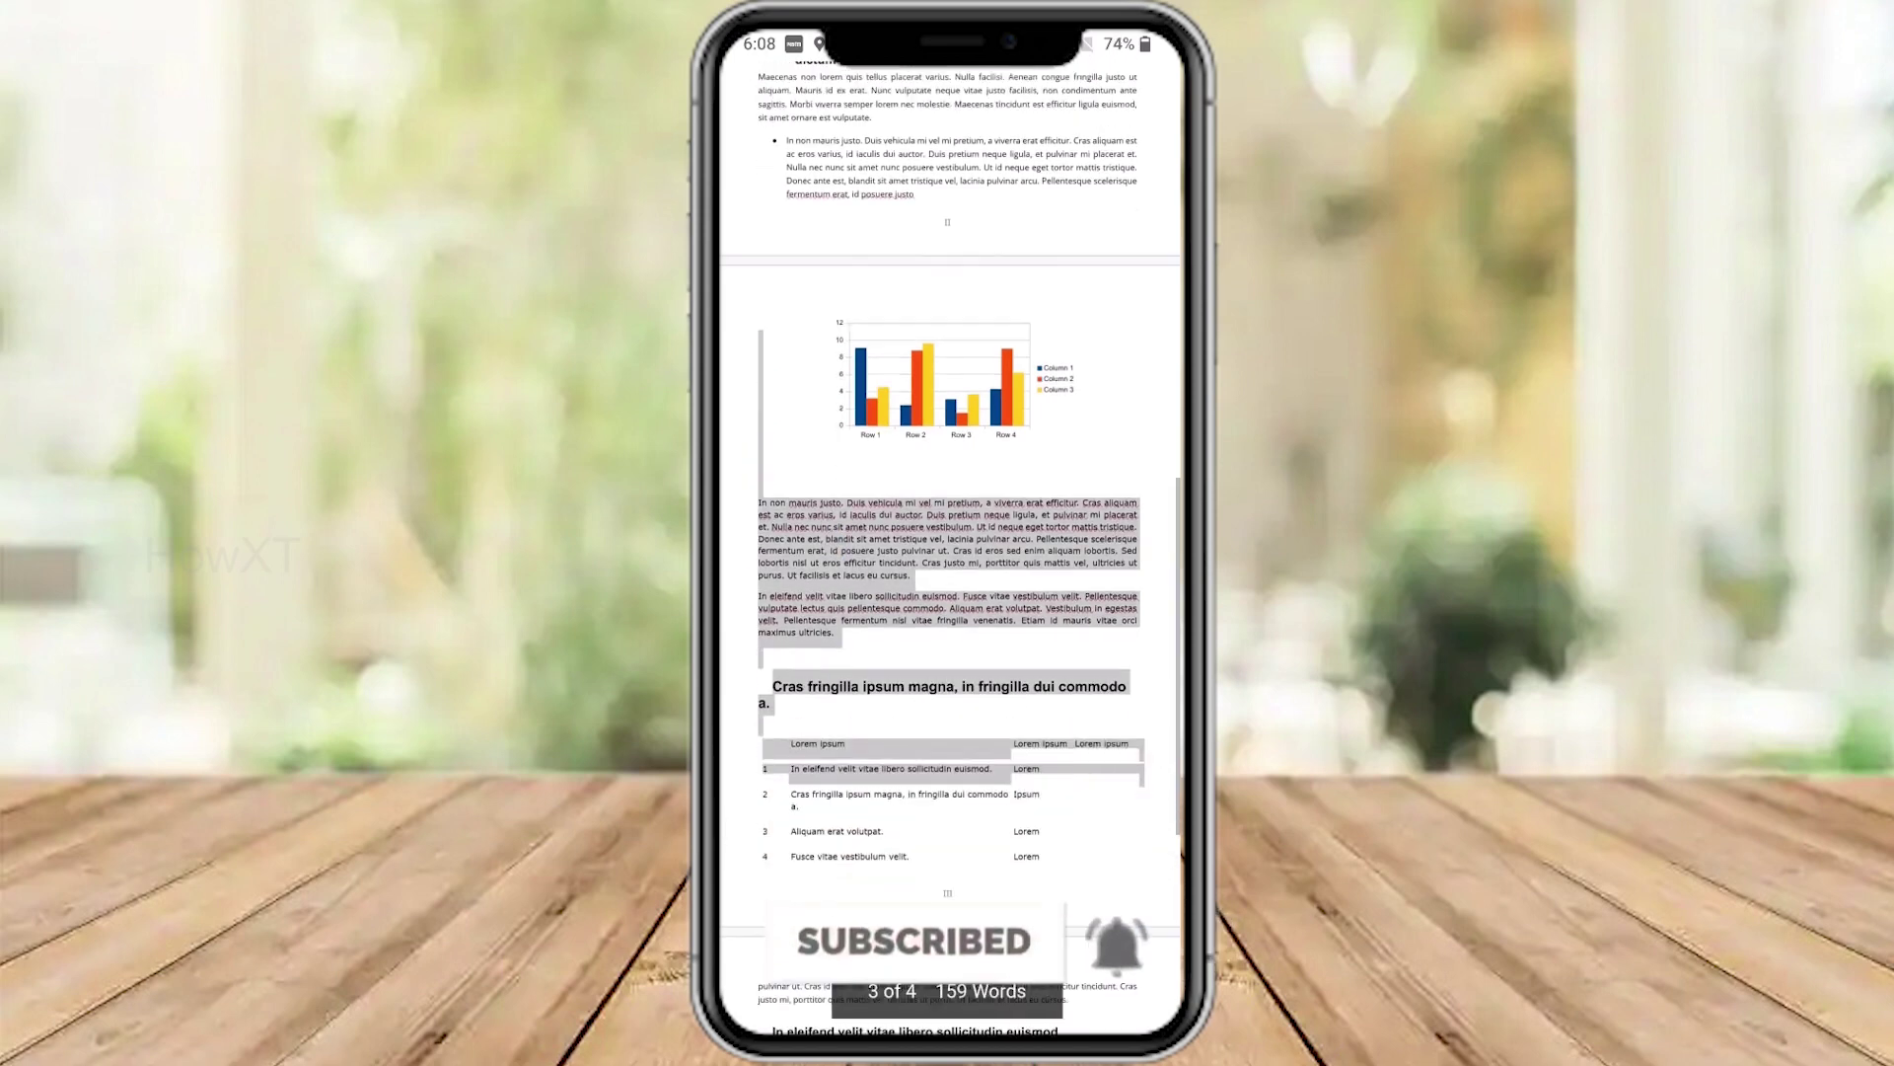
drag(1145, 589, 1145, 677)
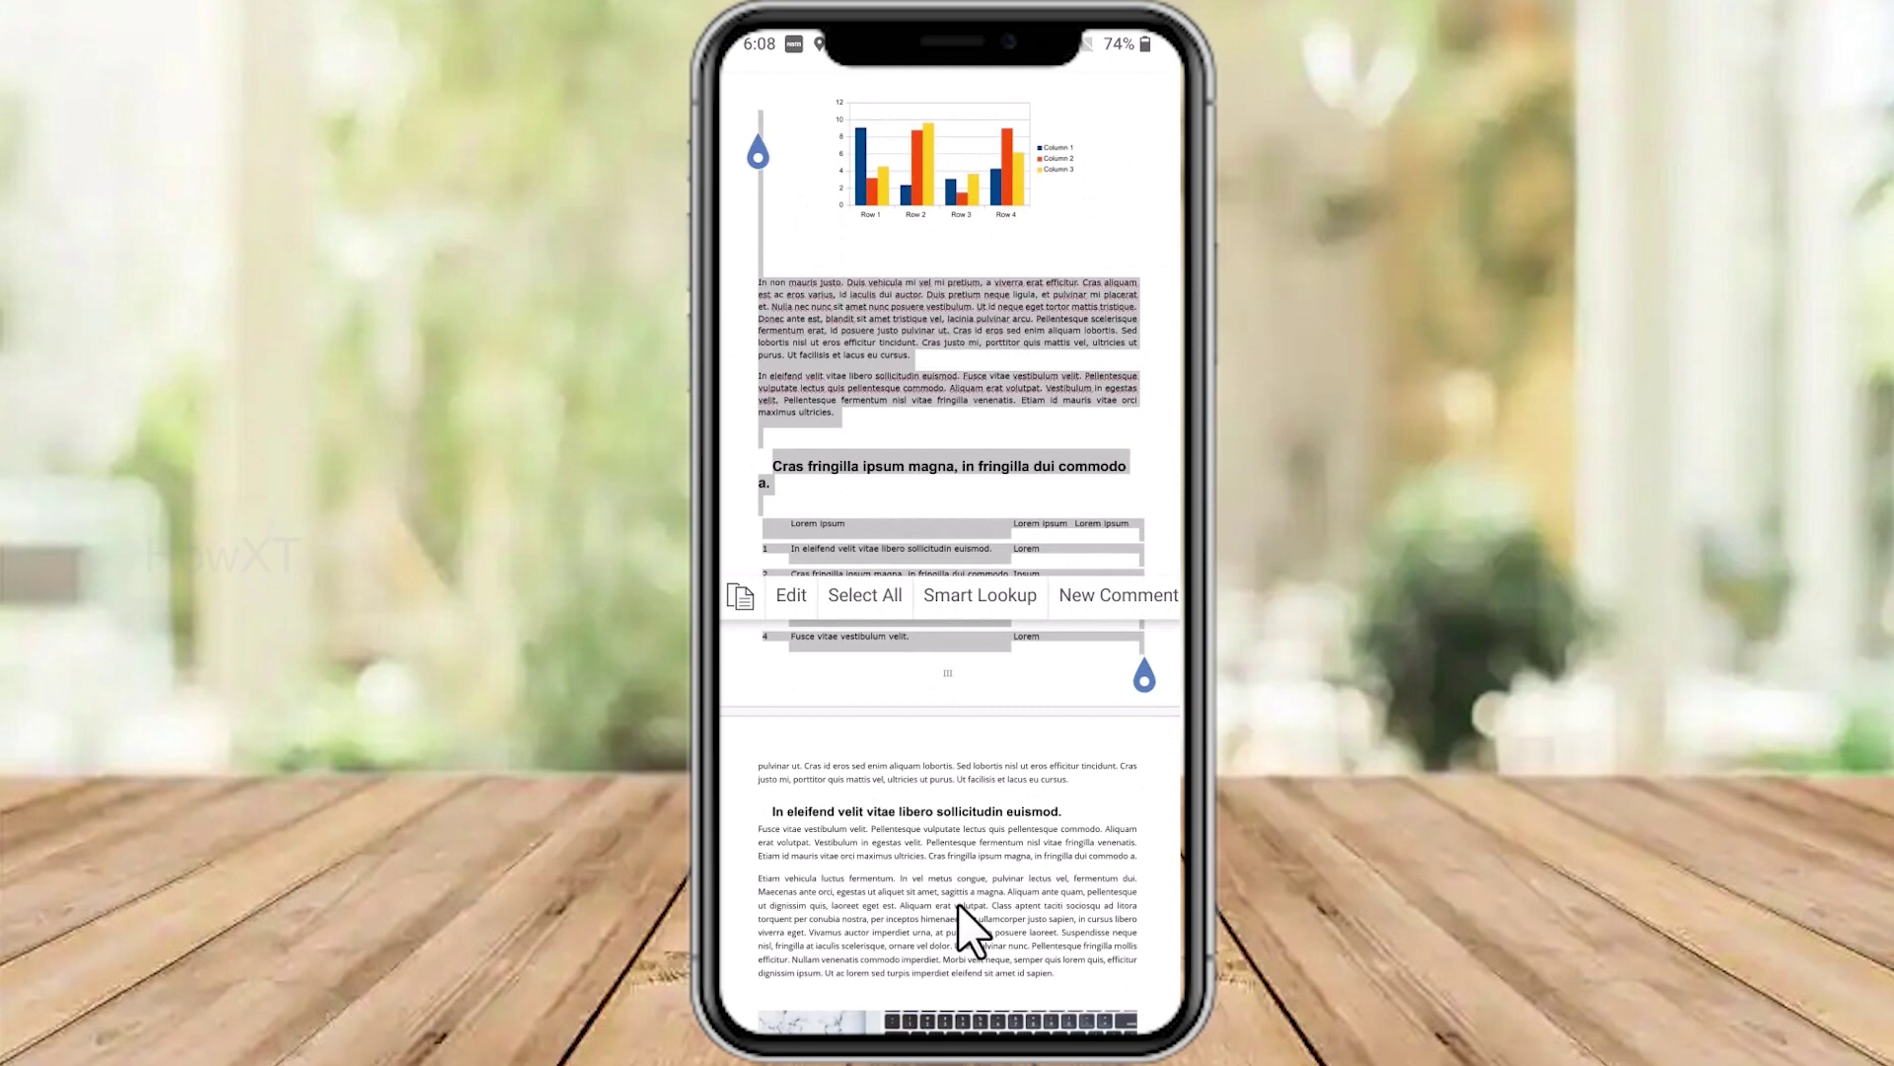
scroll(957, 904, up, 4)
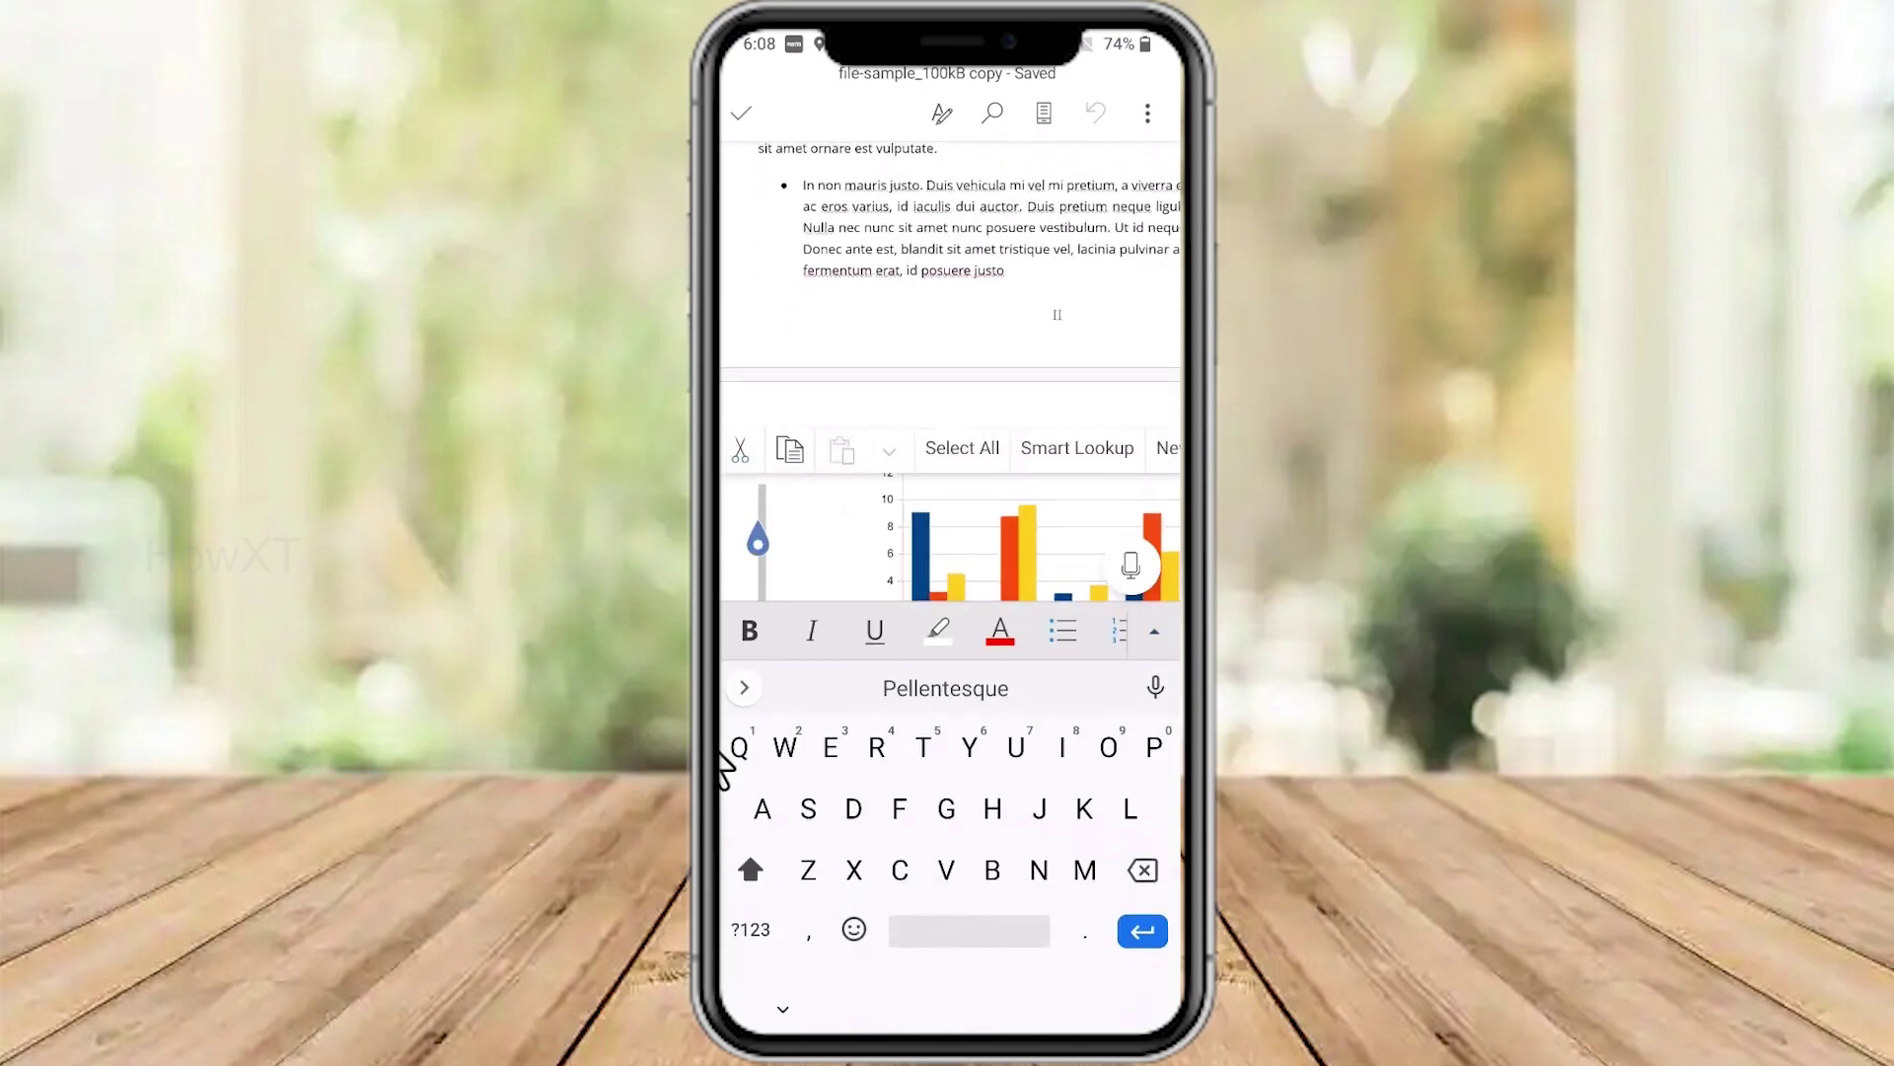
click(740, 450)
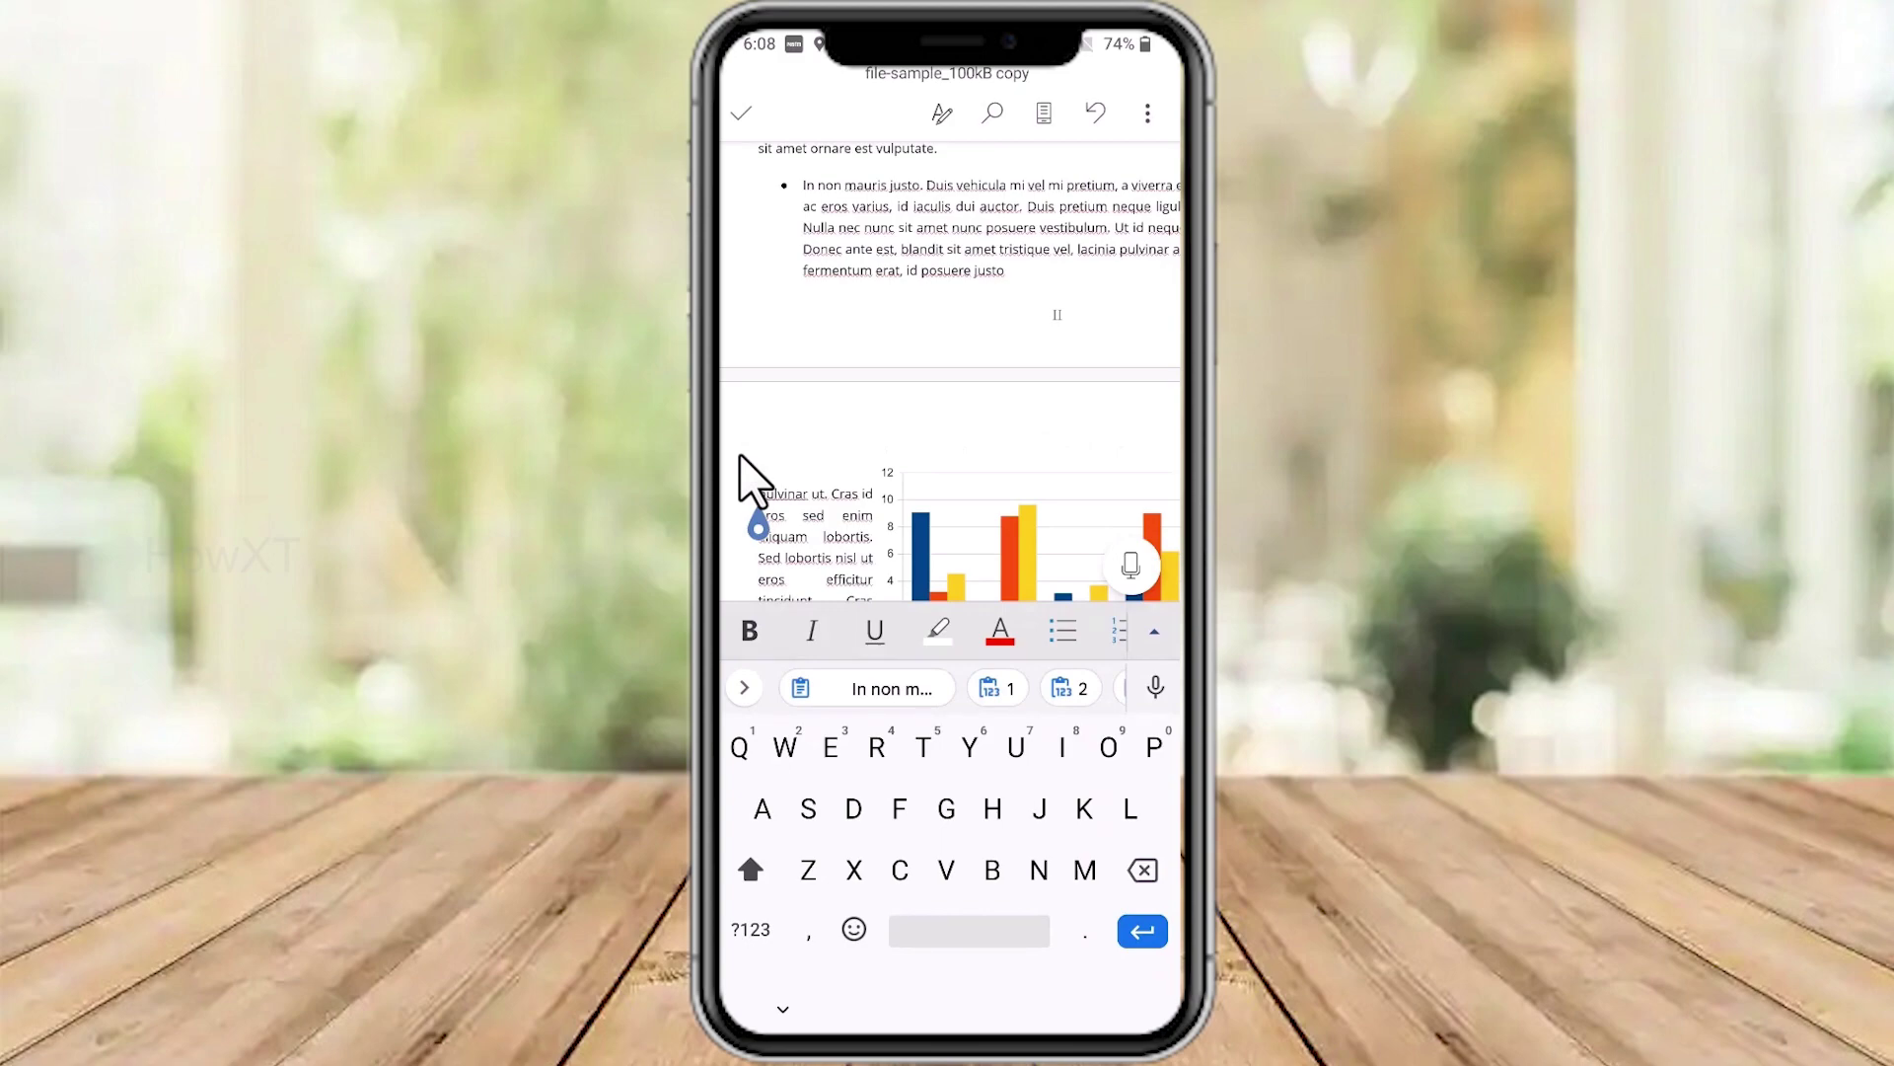
Insert a blank page after the first page, ahead of the table row that starts the second page
scroll(740, 456, down, 3)
scroll(740, 456, up, 5)
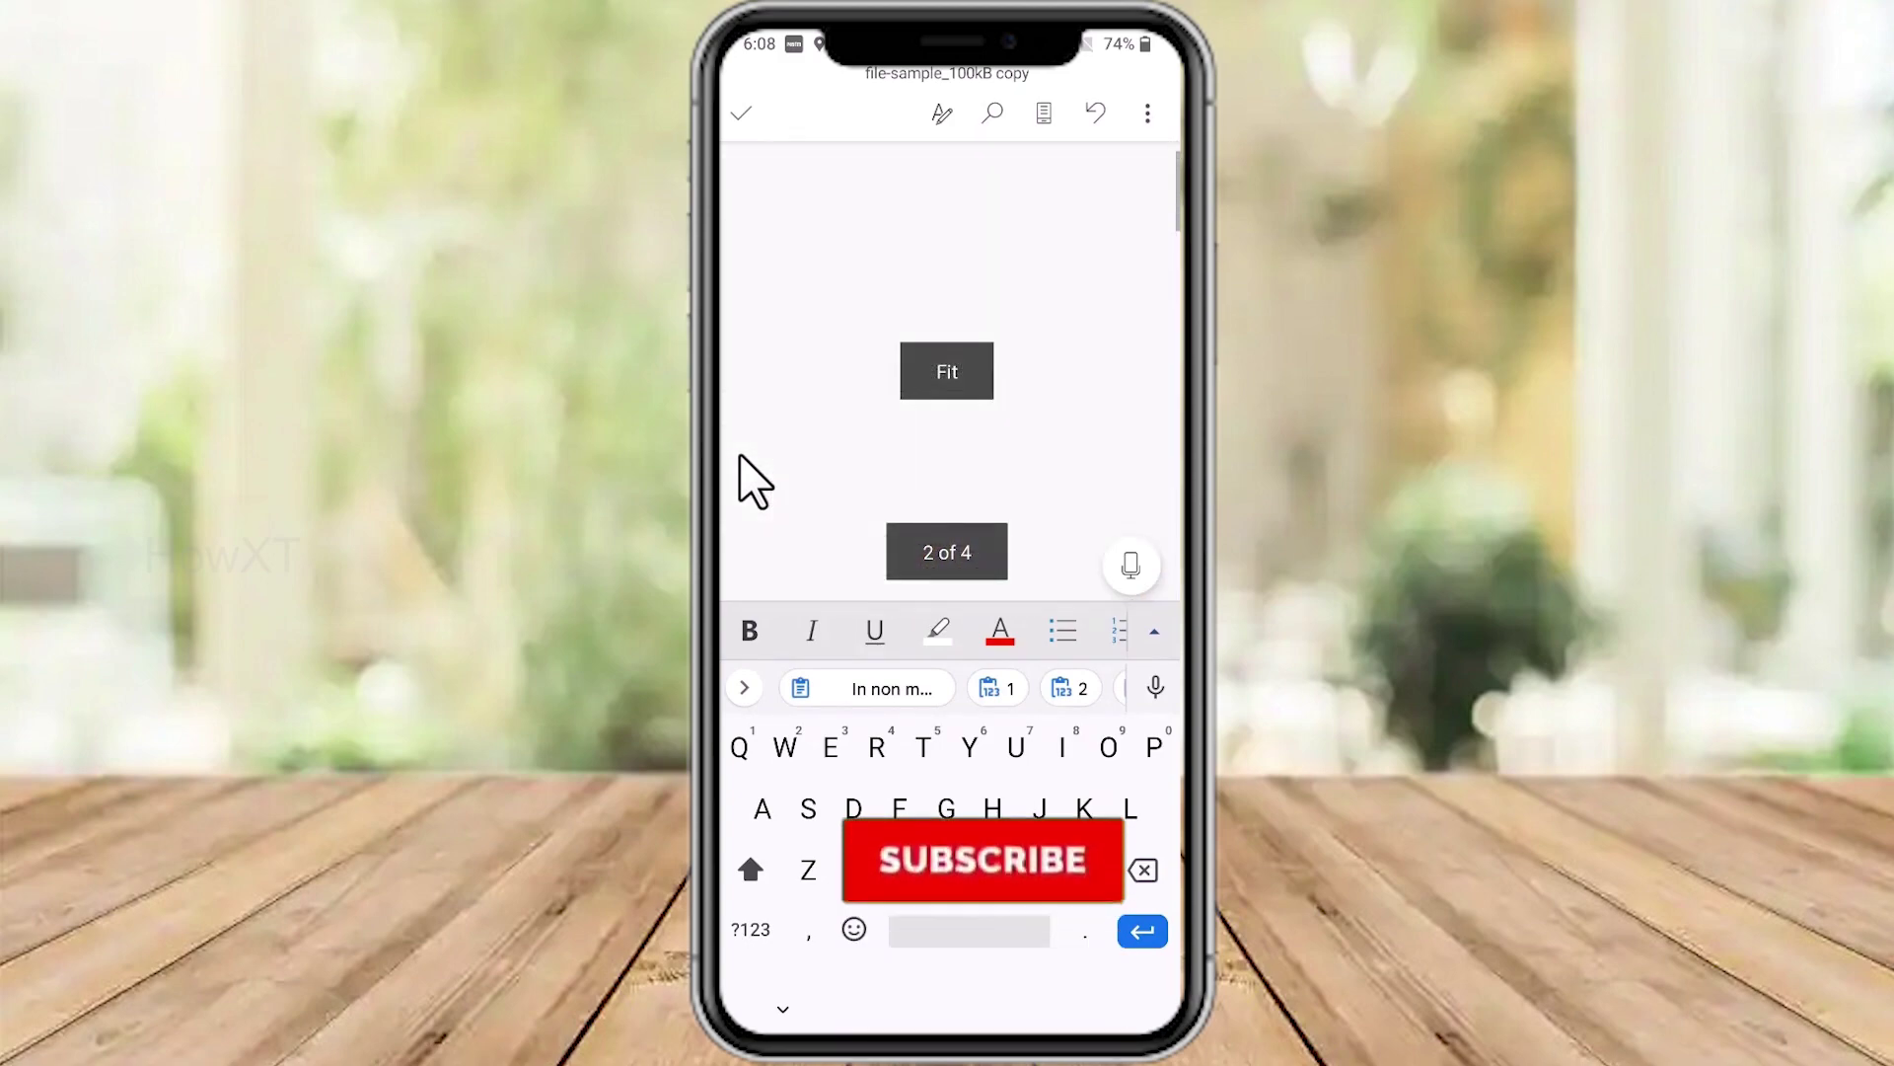
scroll(740, 456, down, 3)
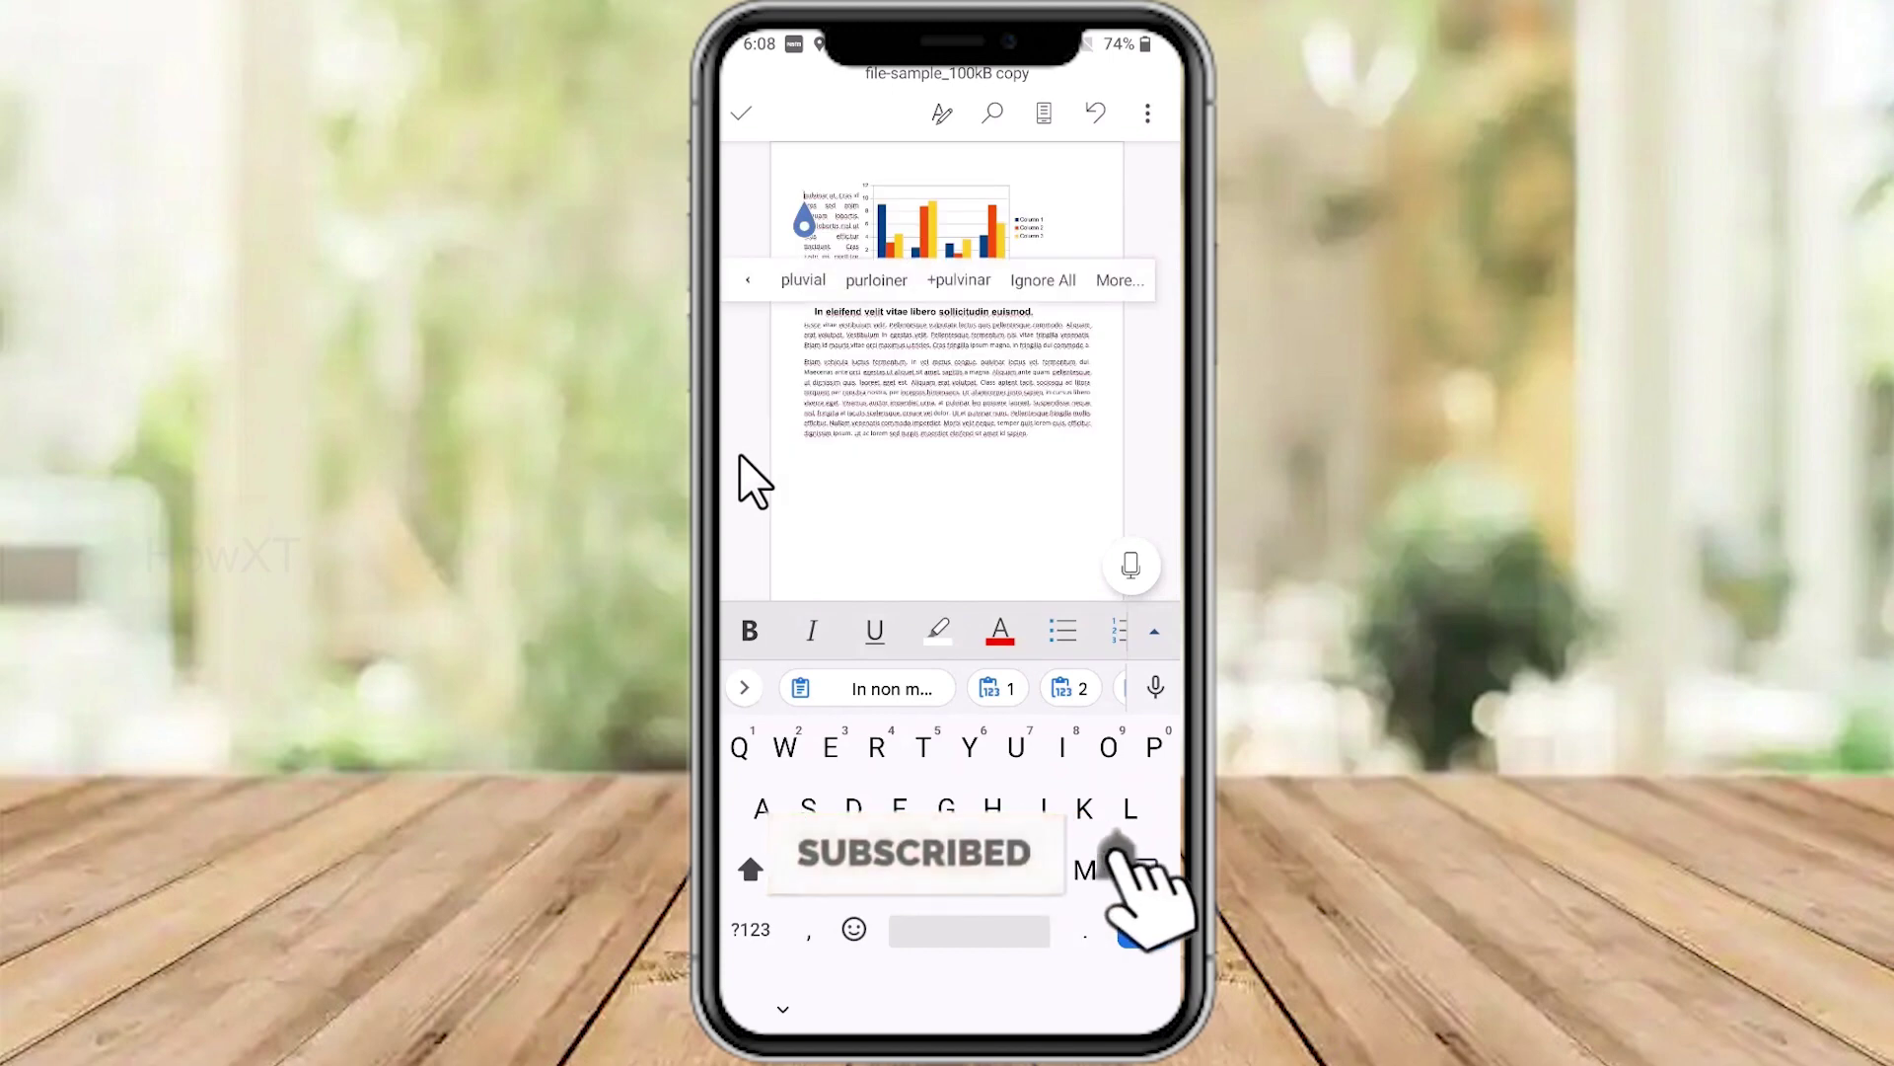
scroll(740, 456, up, 6)
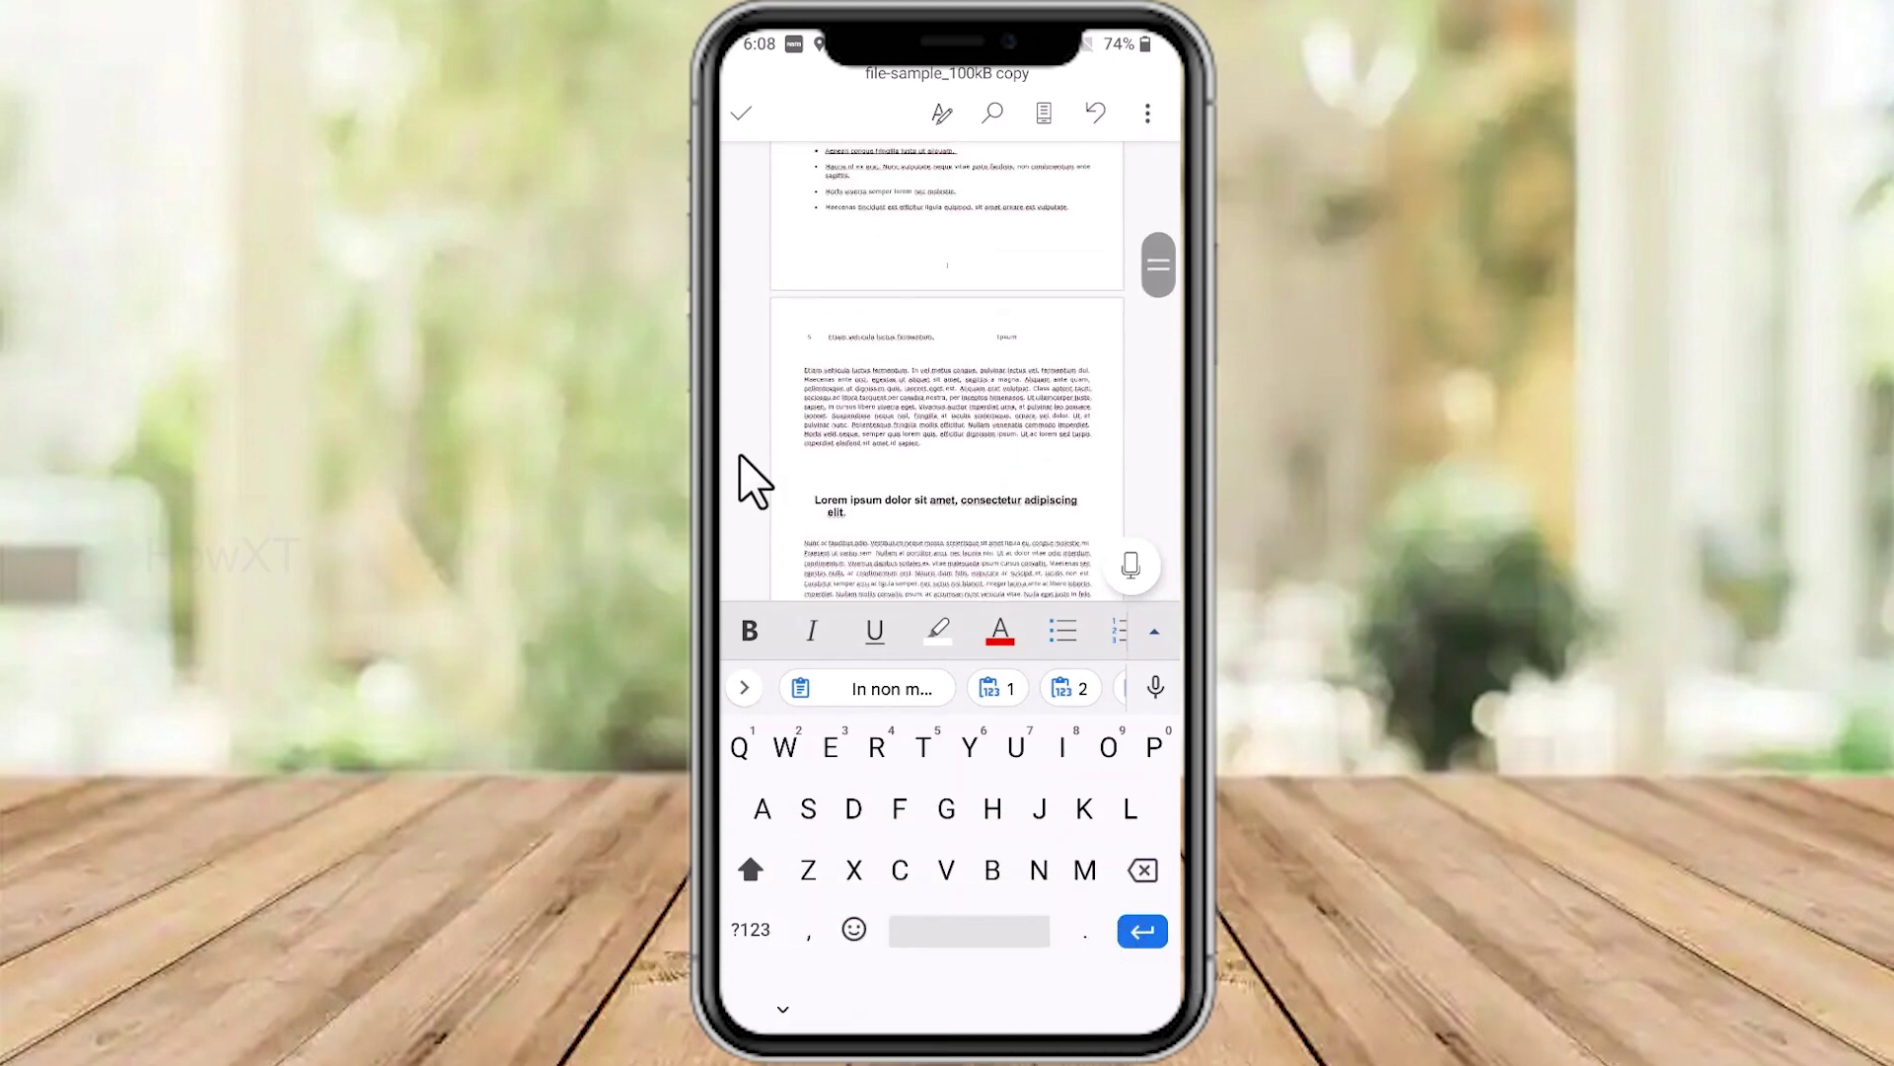
scroll(755, 483, up, 1)
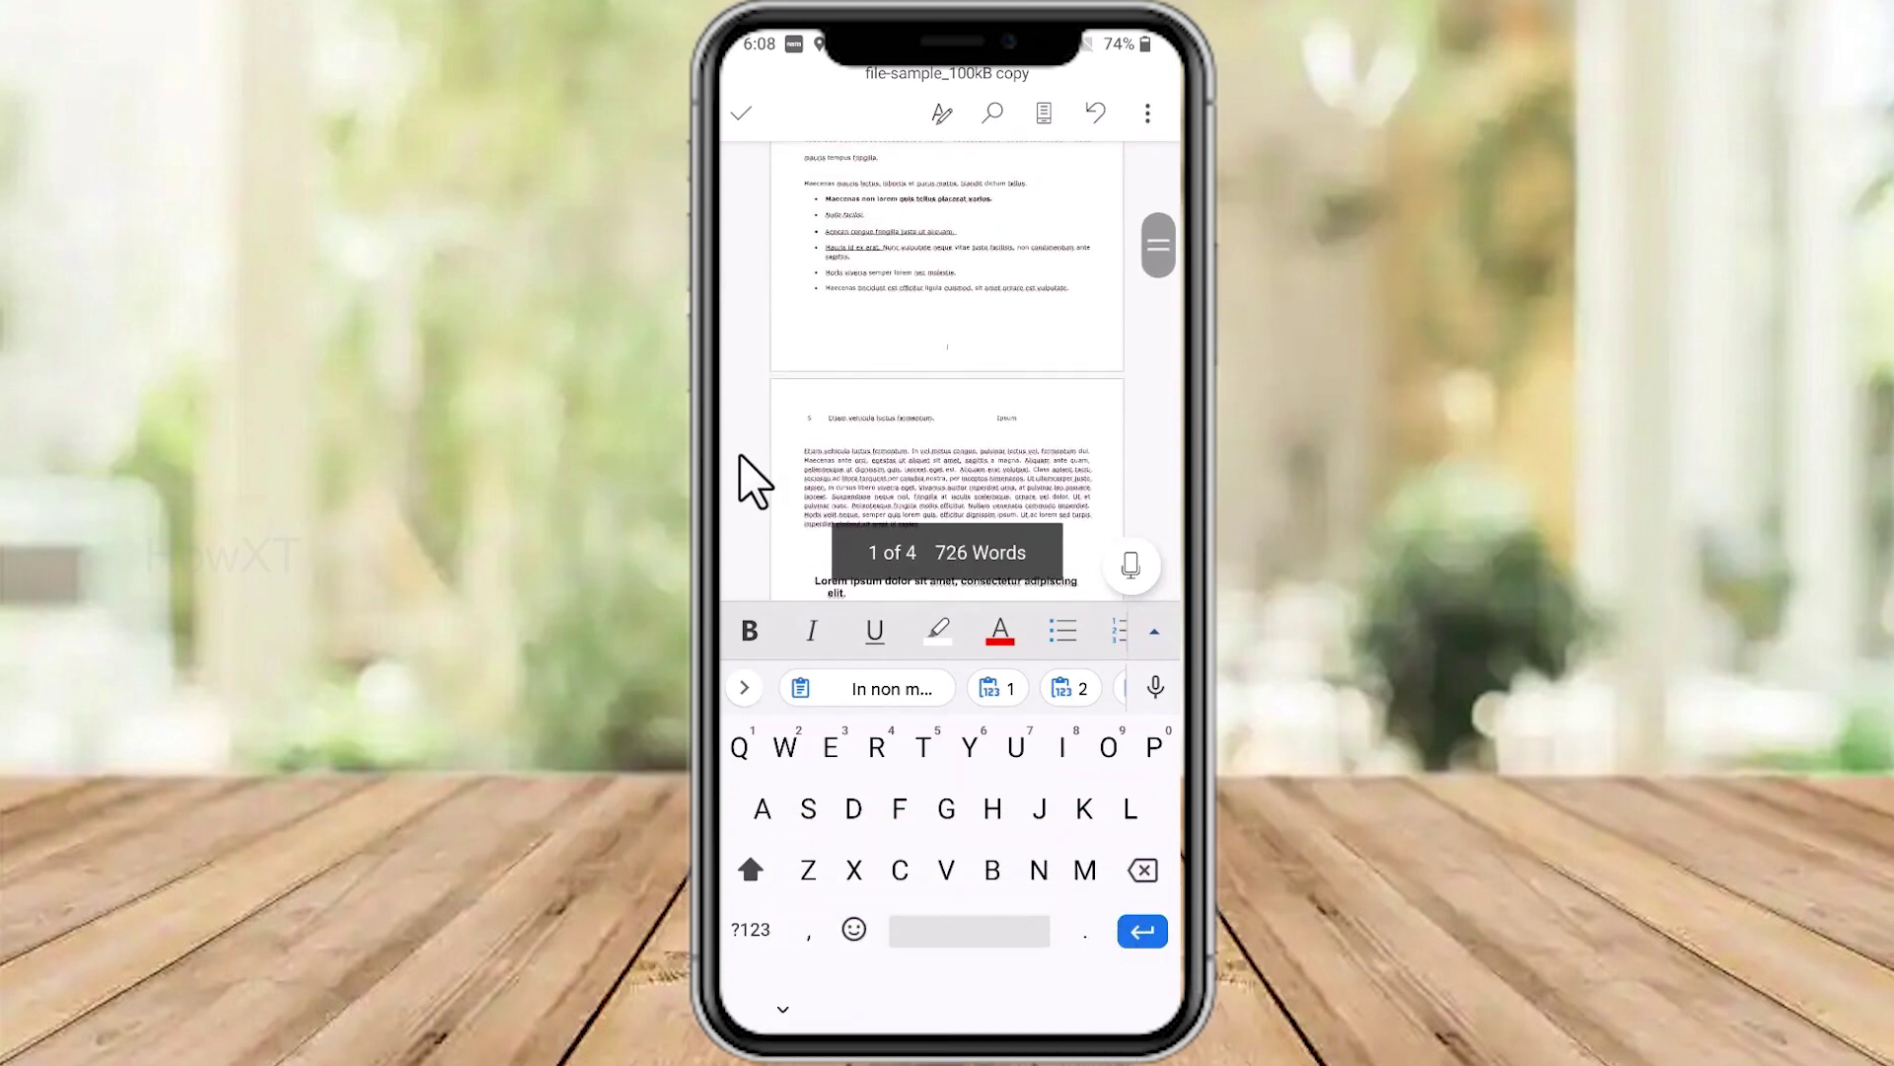
click(754, 483)
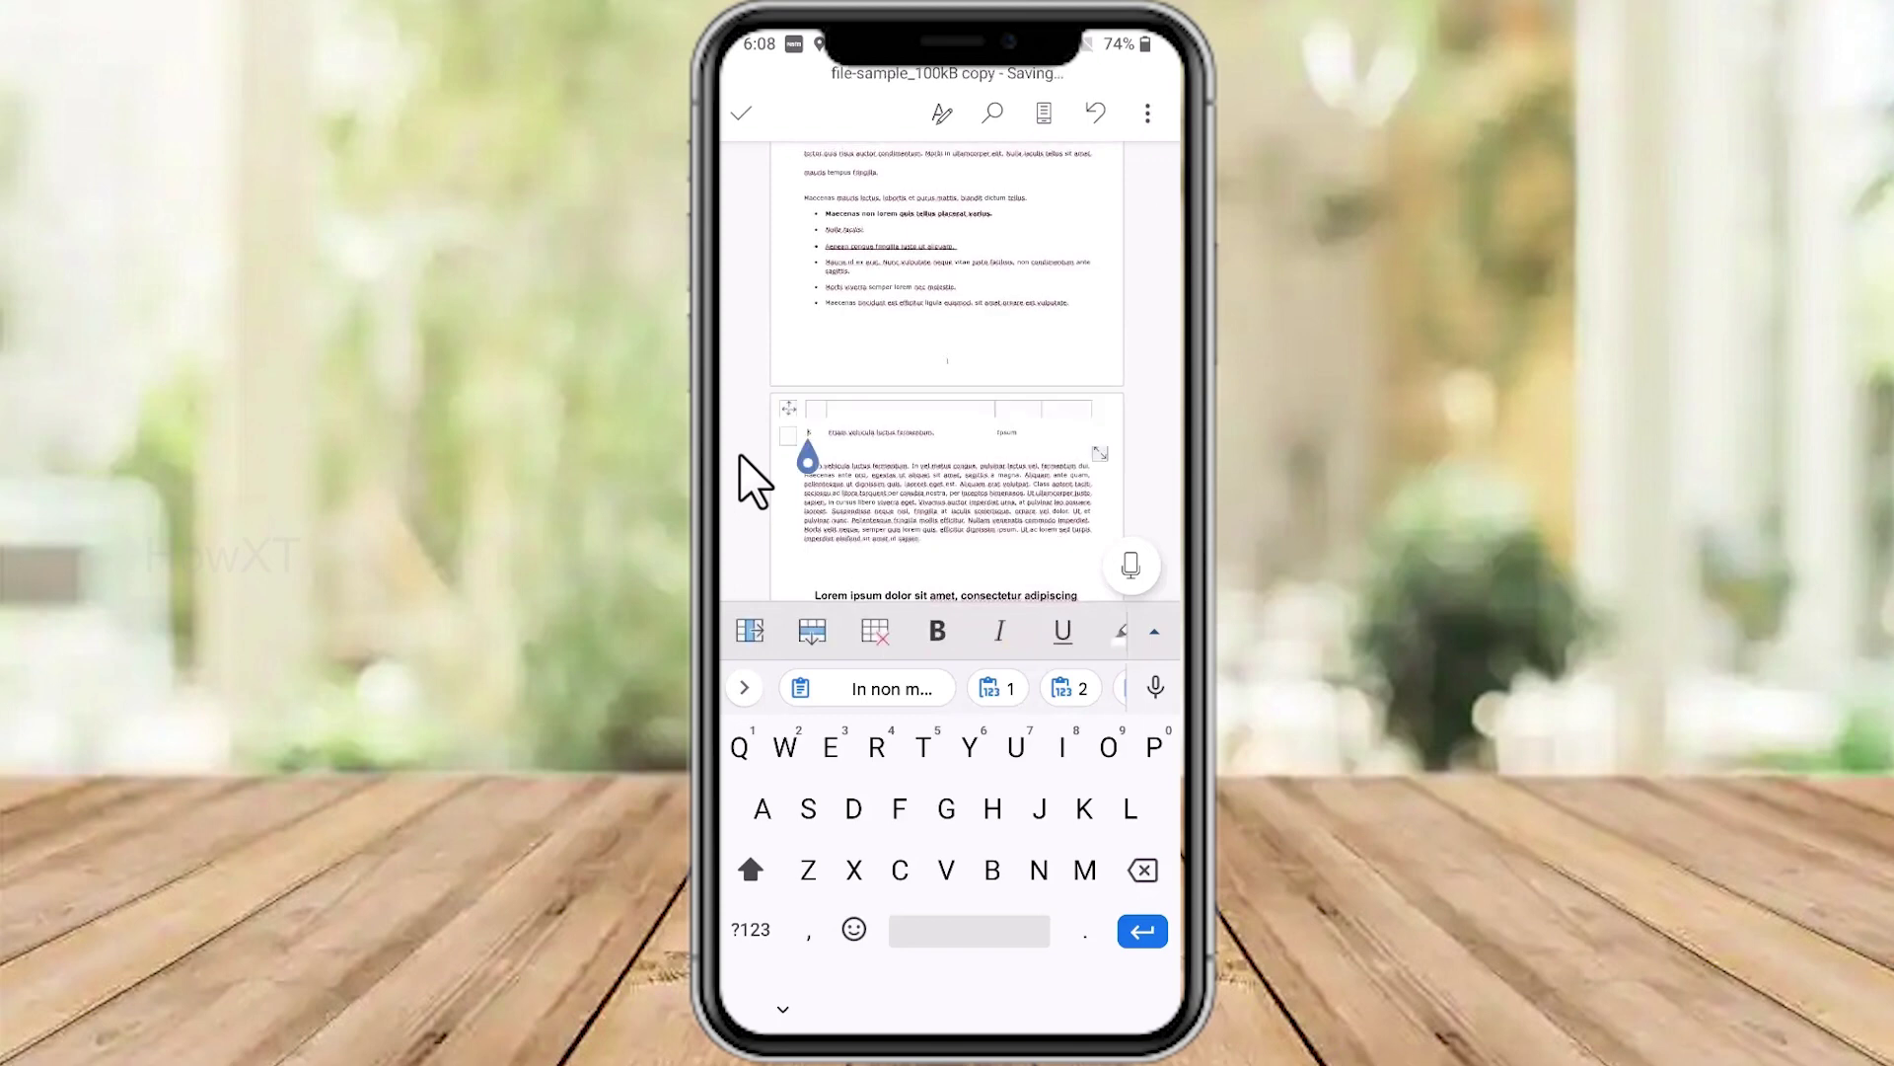
click(939, 117)
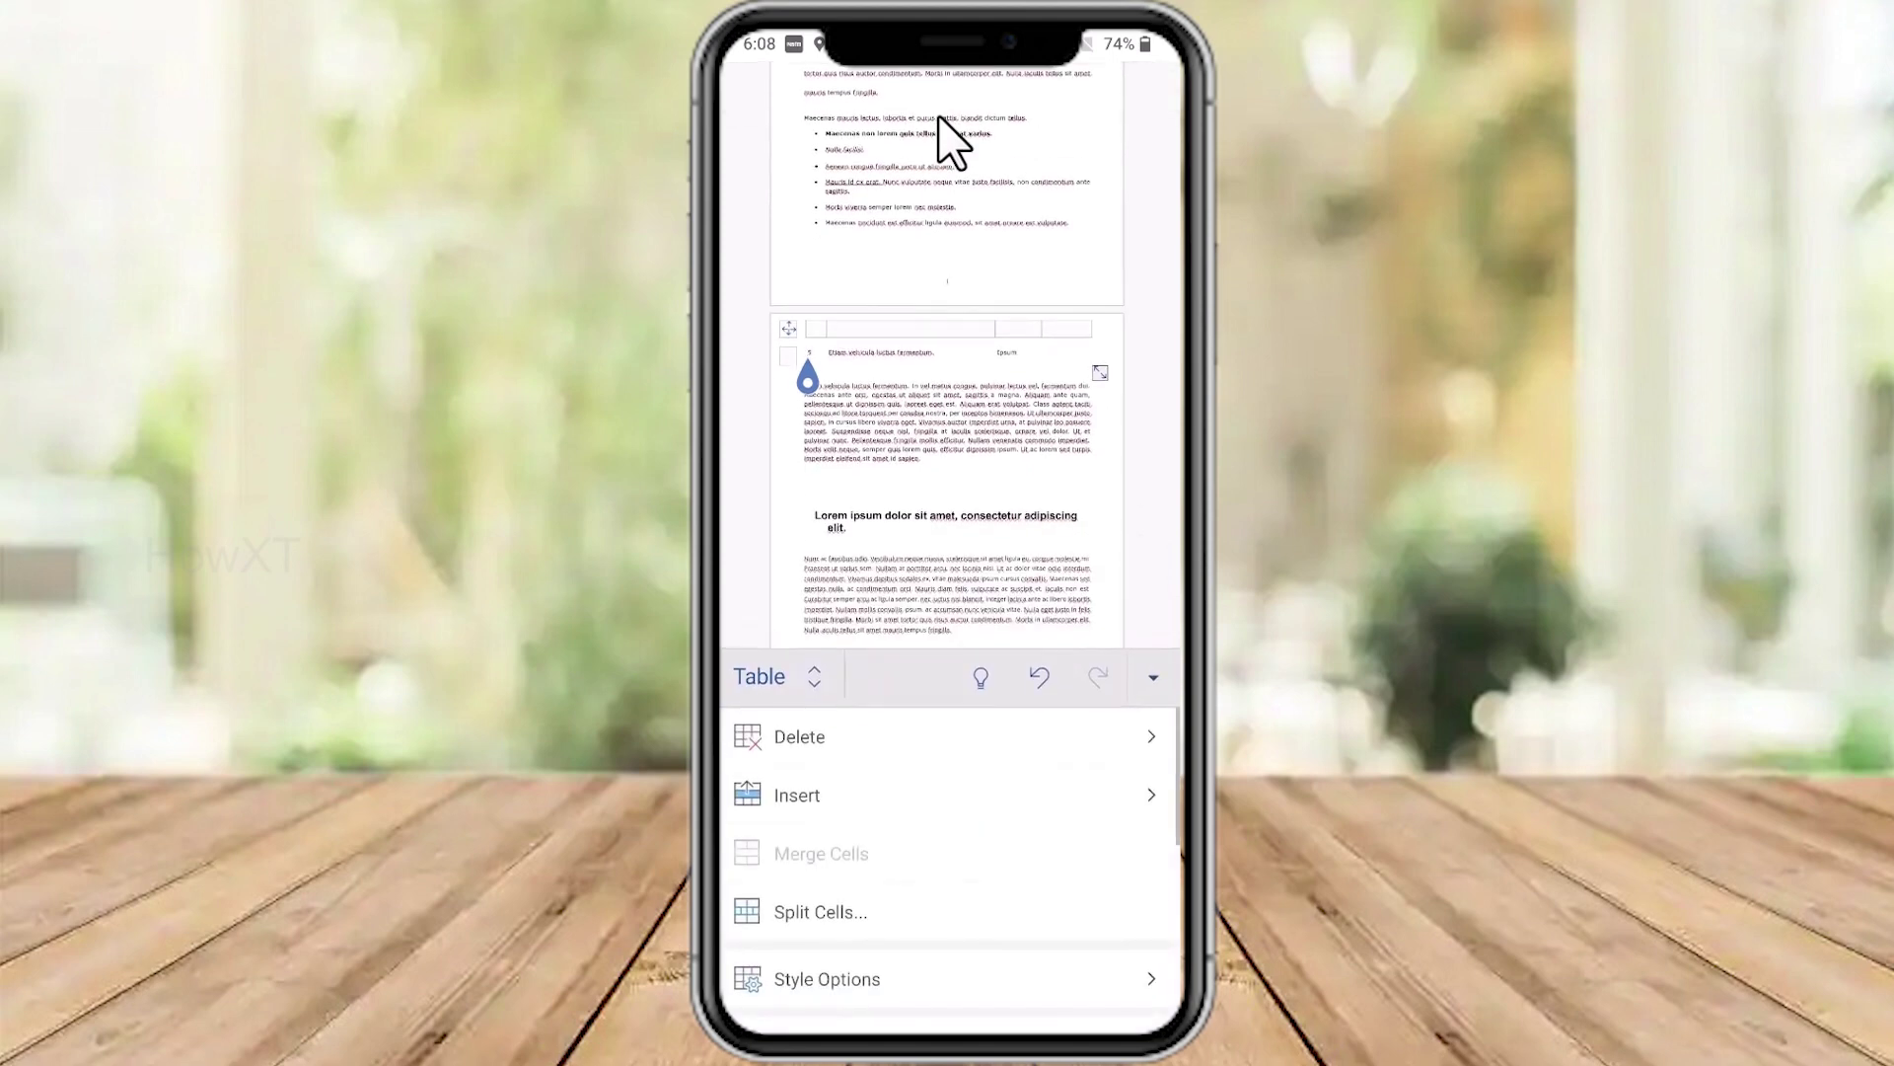
click(779, 676)
click(760, 562)
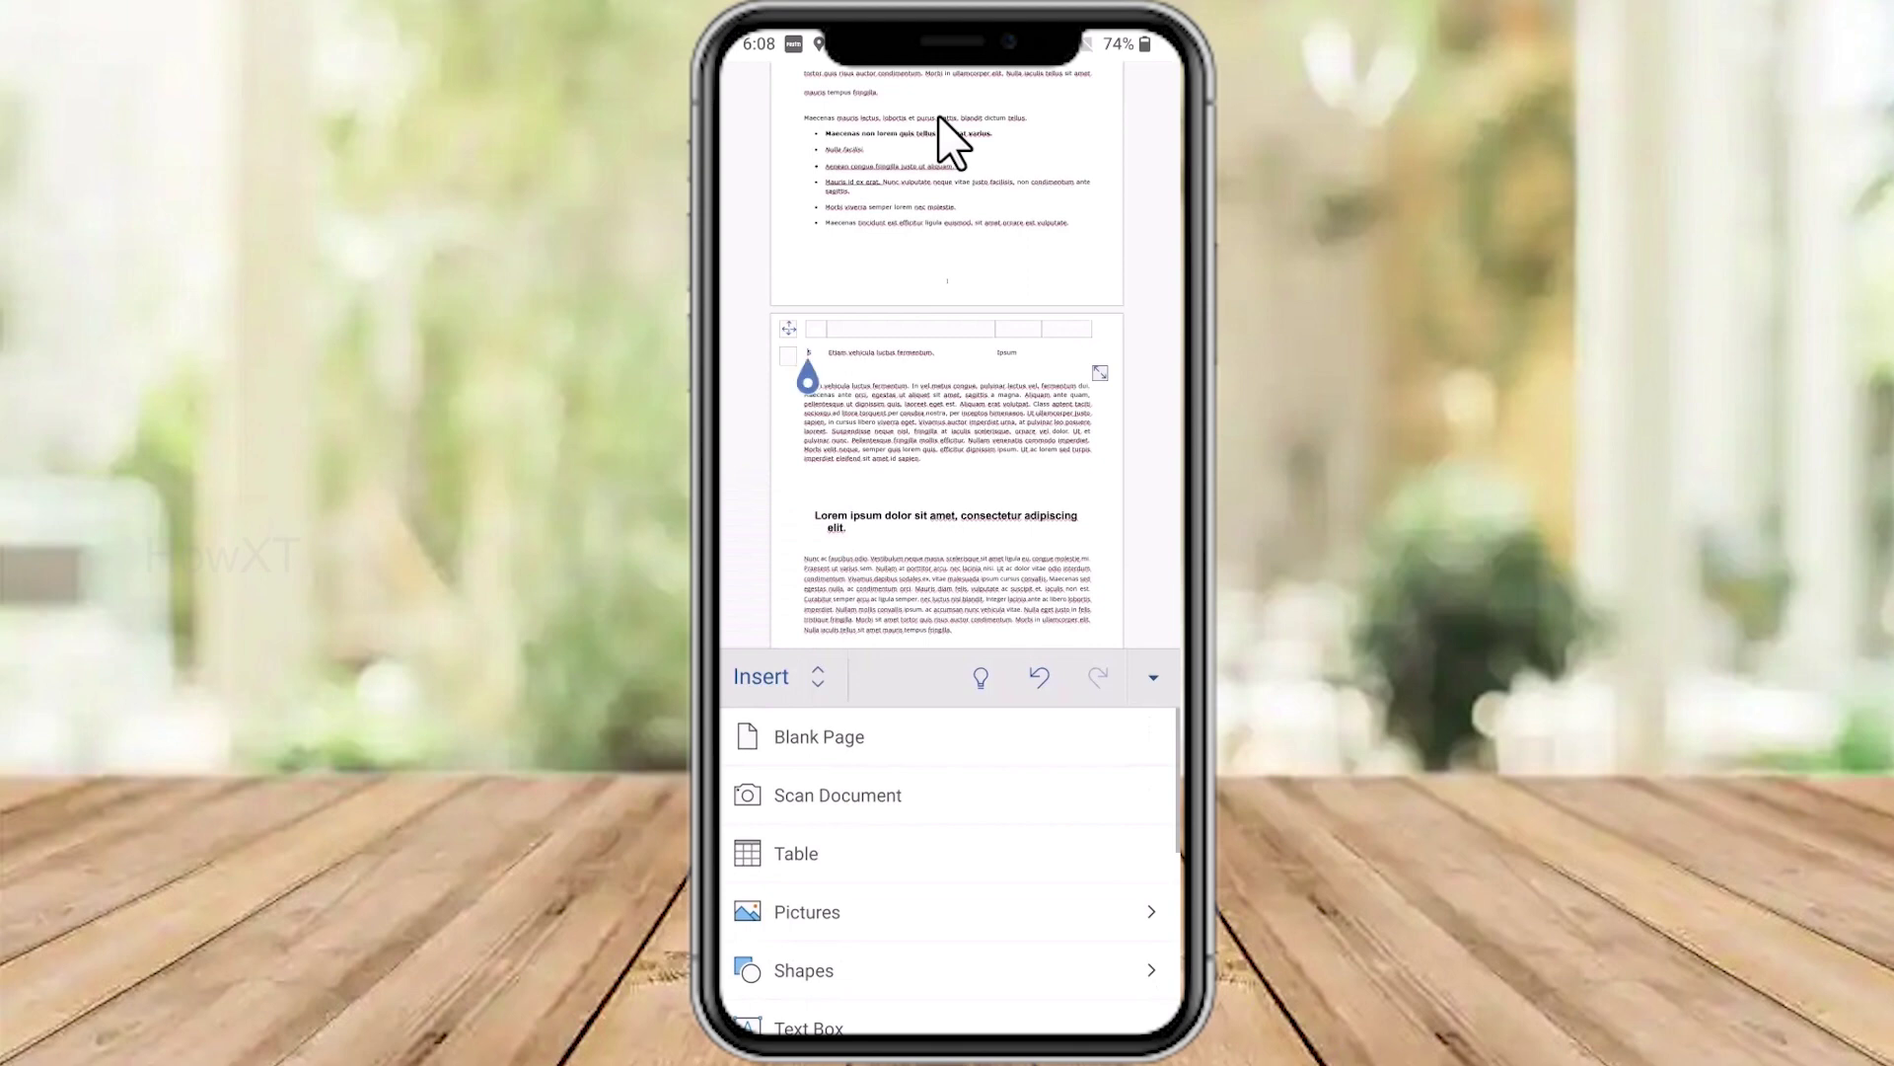
click(803, 748)
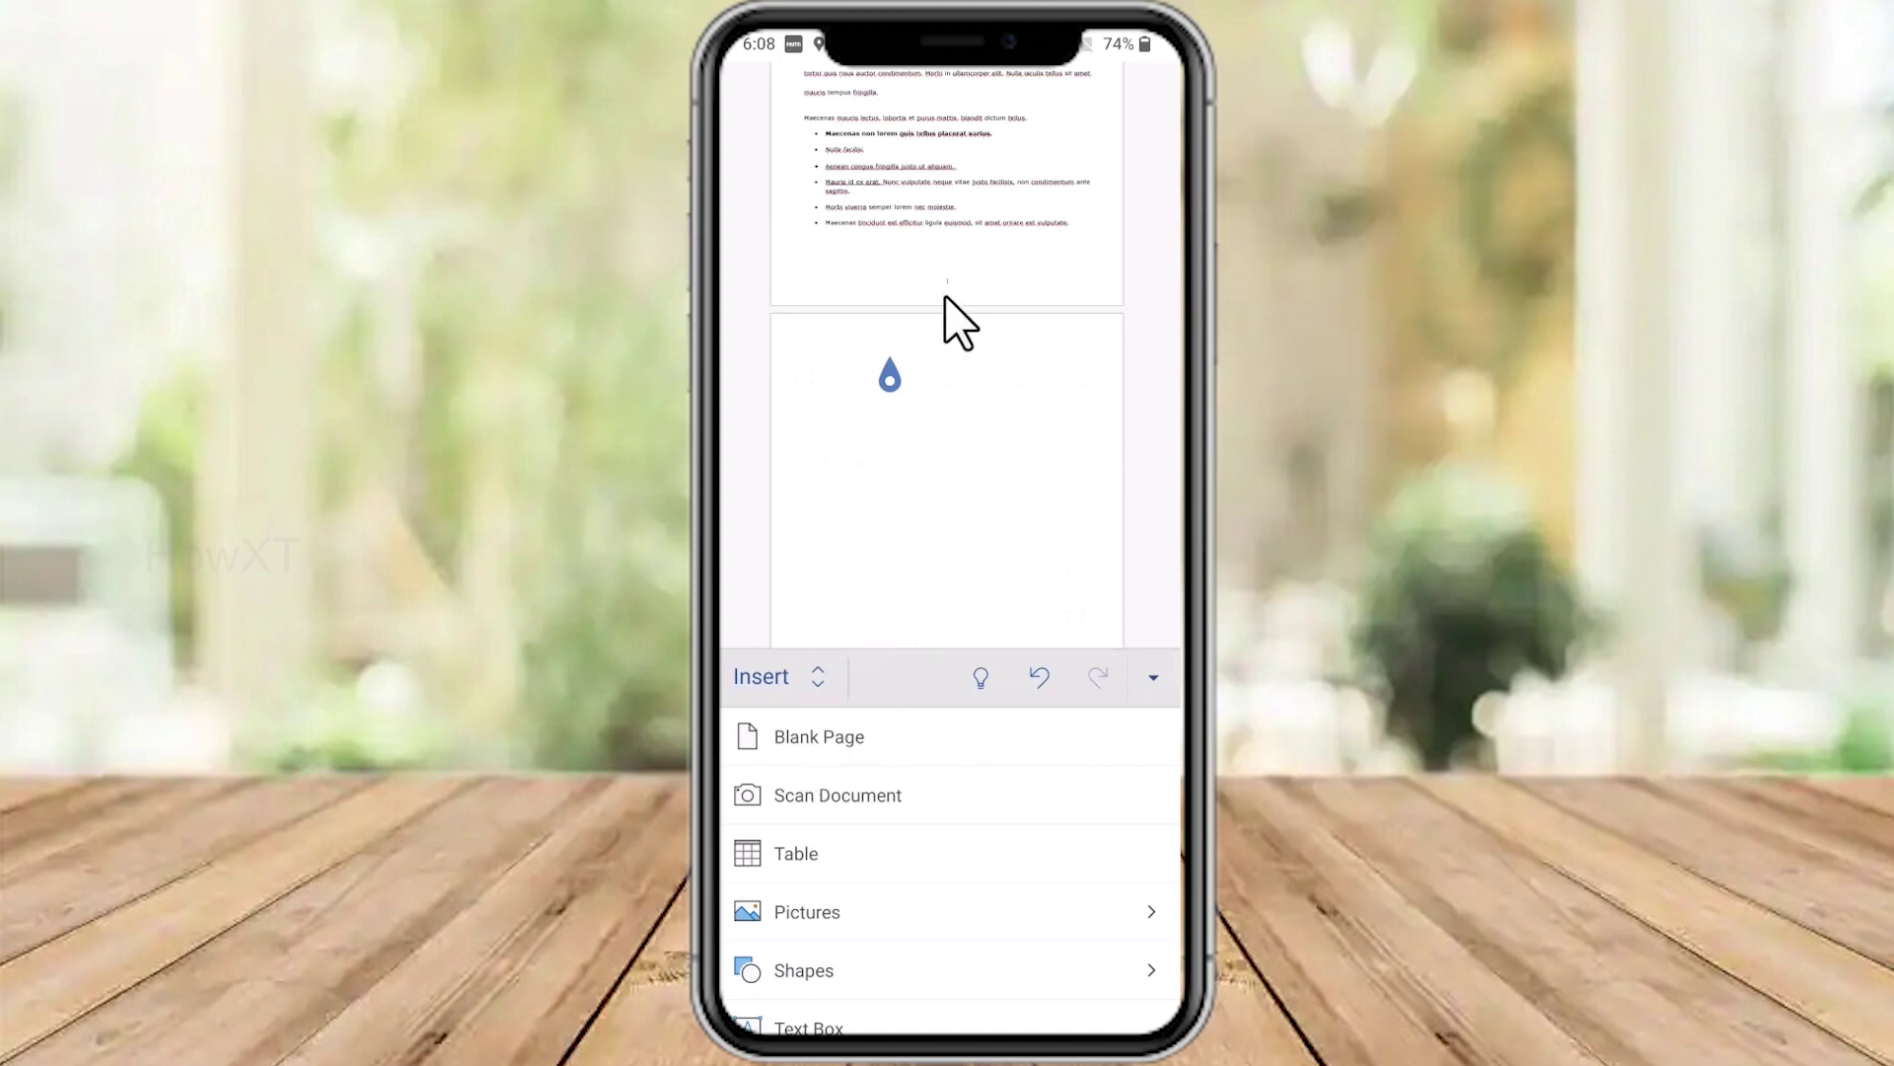
Paste the cut page content at the insertion point on the new blank page
click(911, 365)
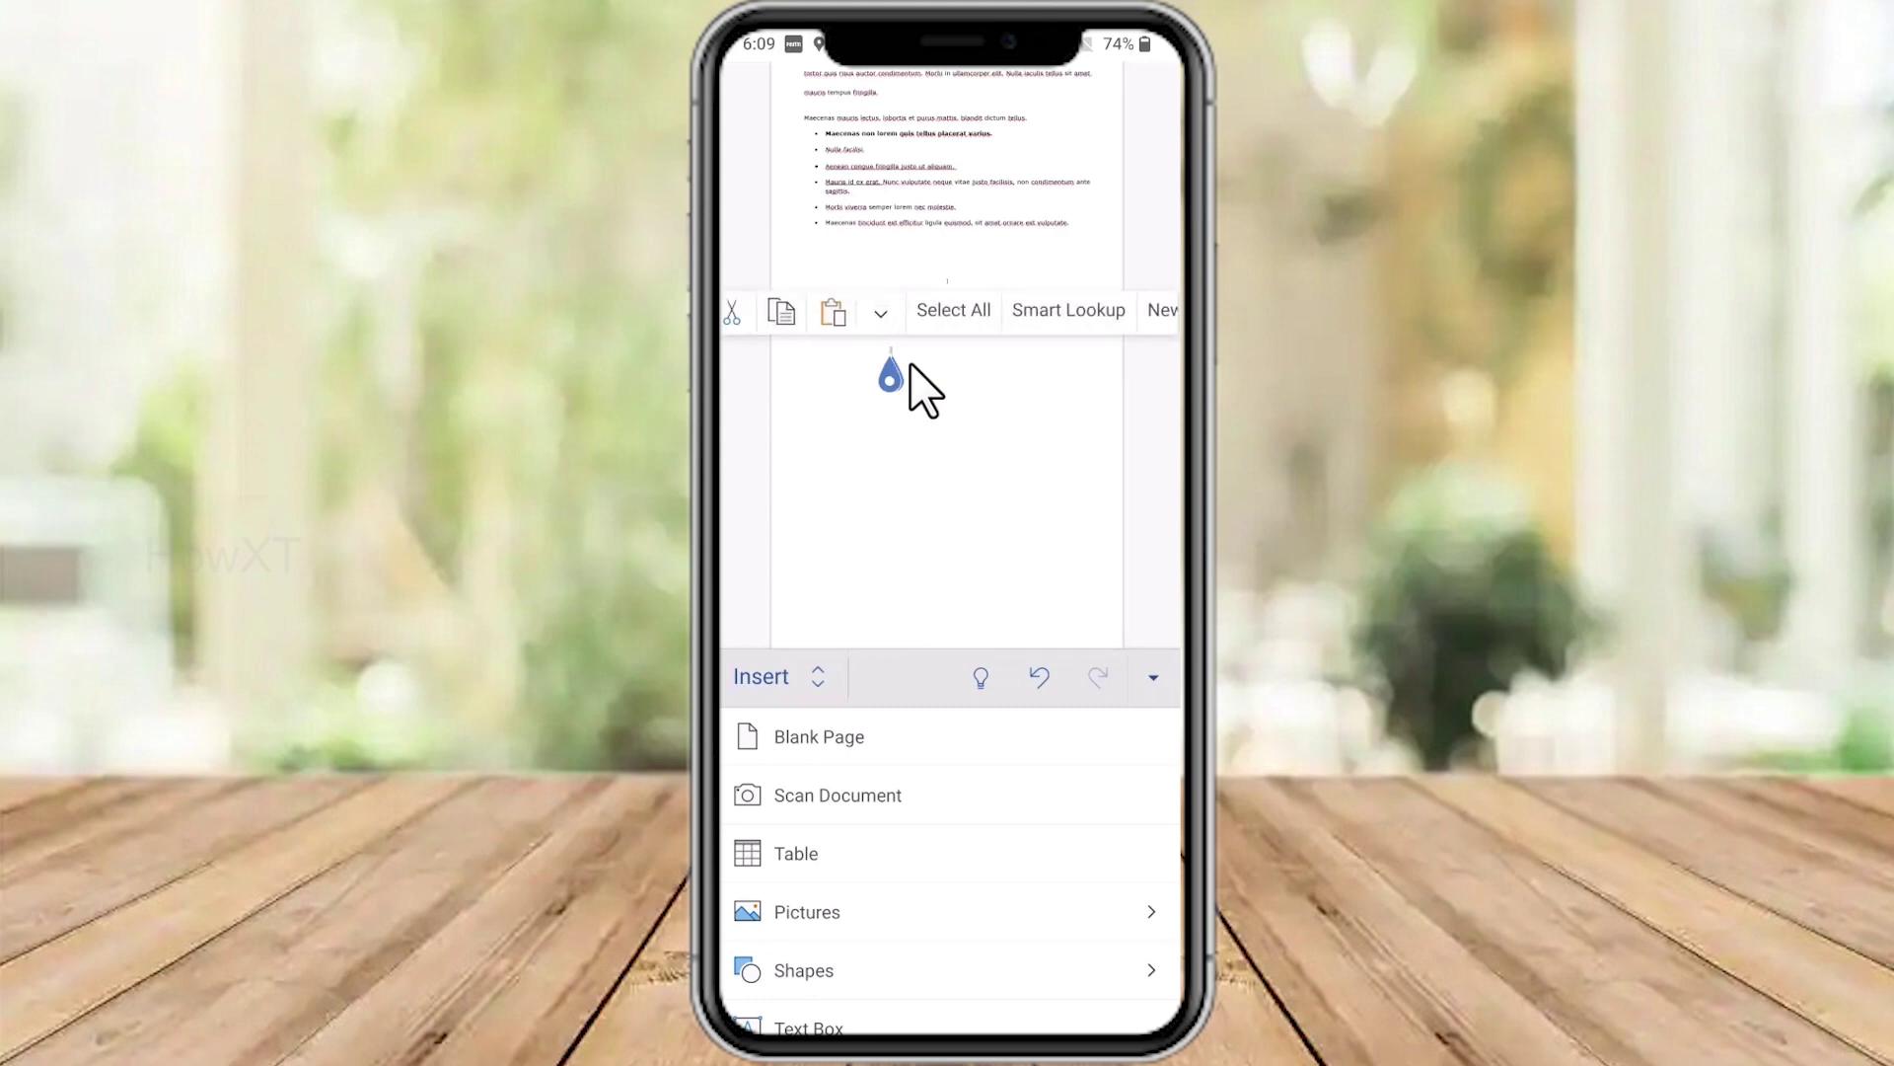
click(837, 313)
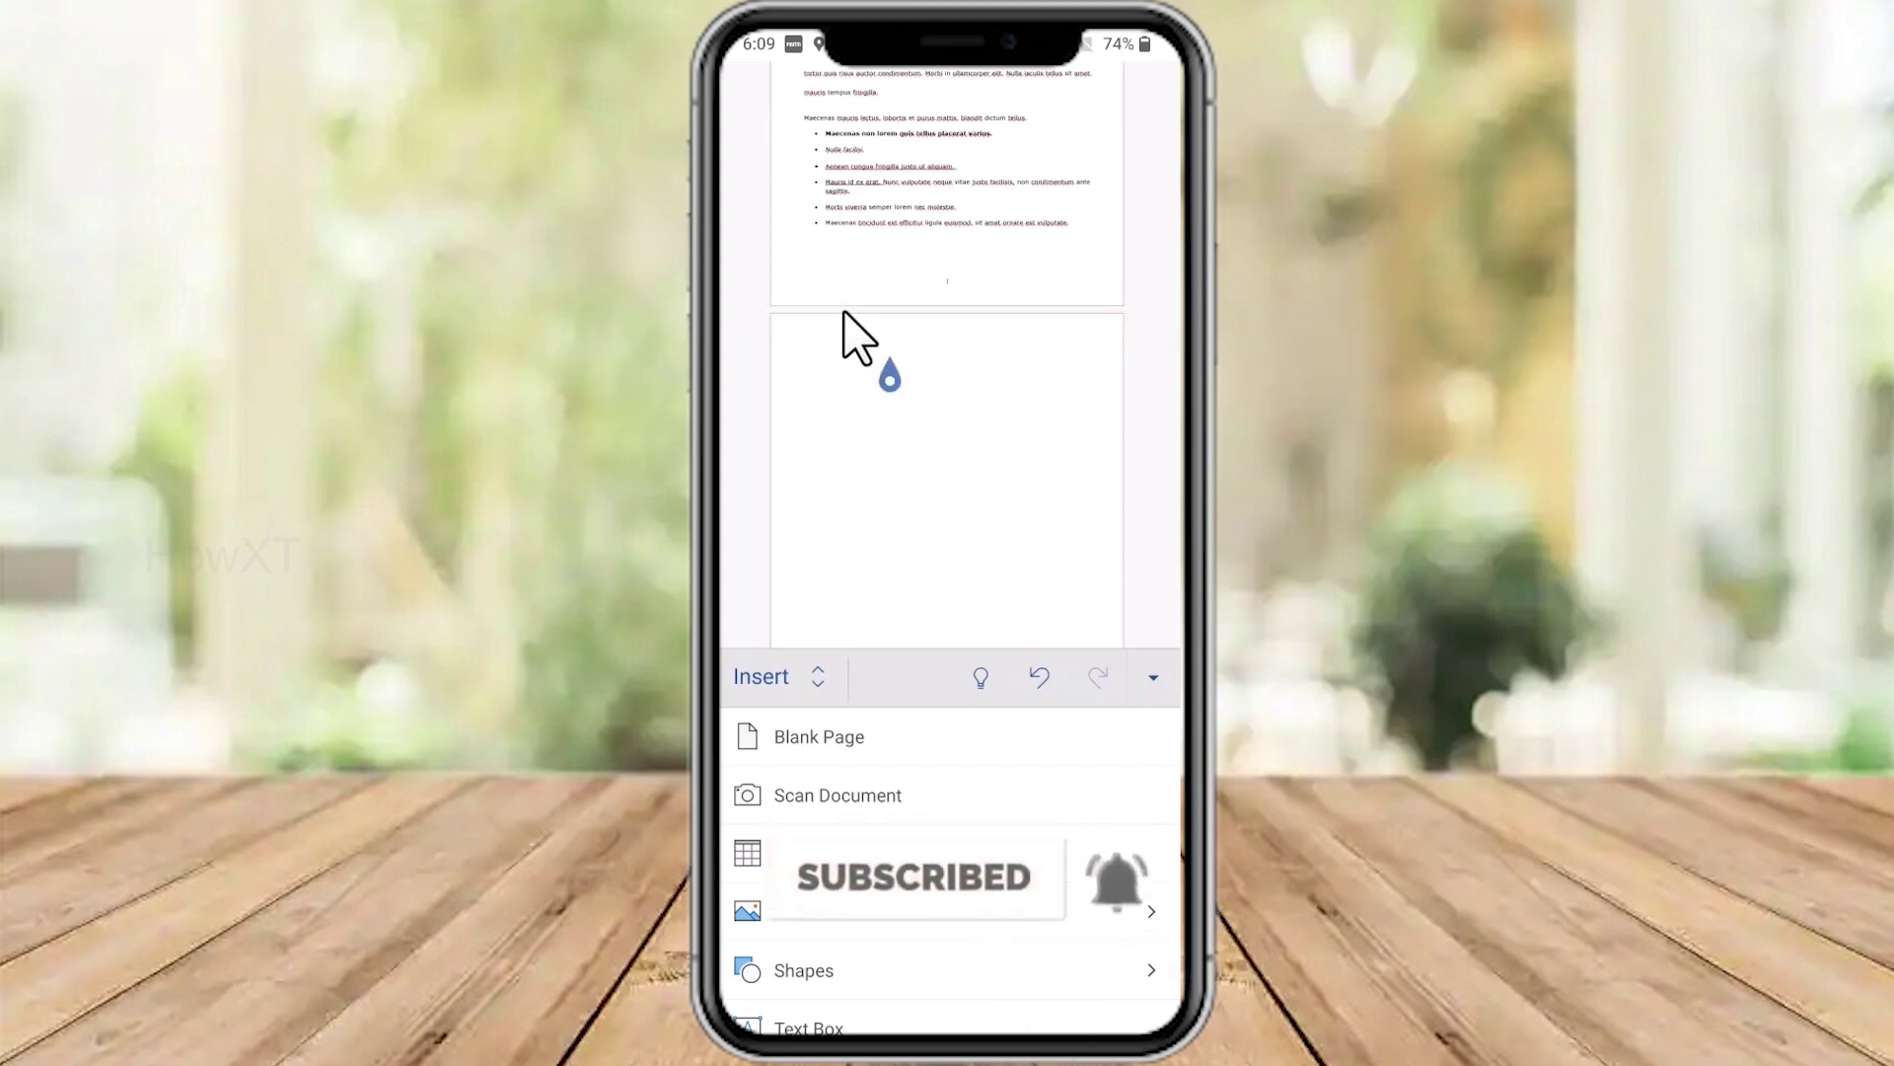
click(845, 314)
click(740, 313)
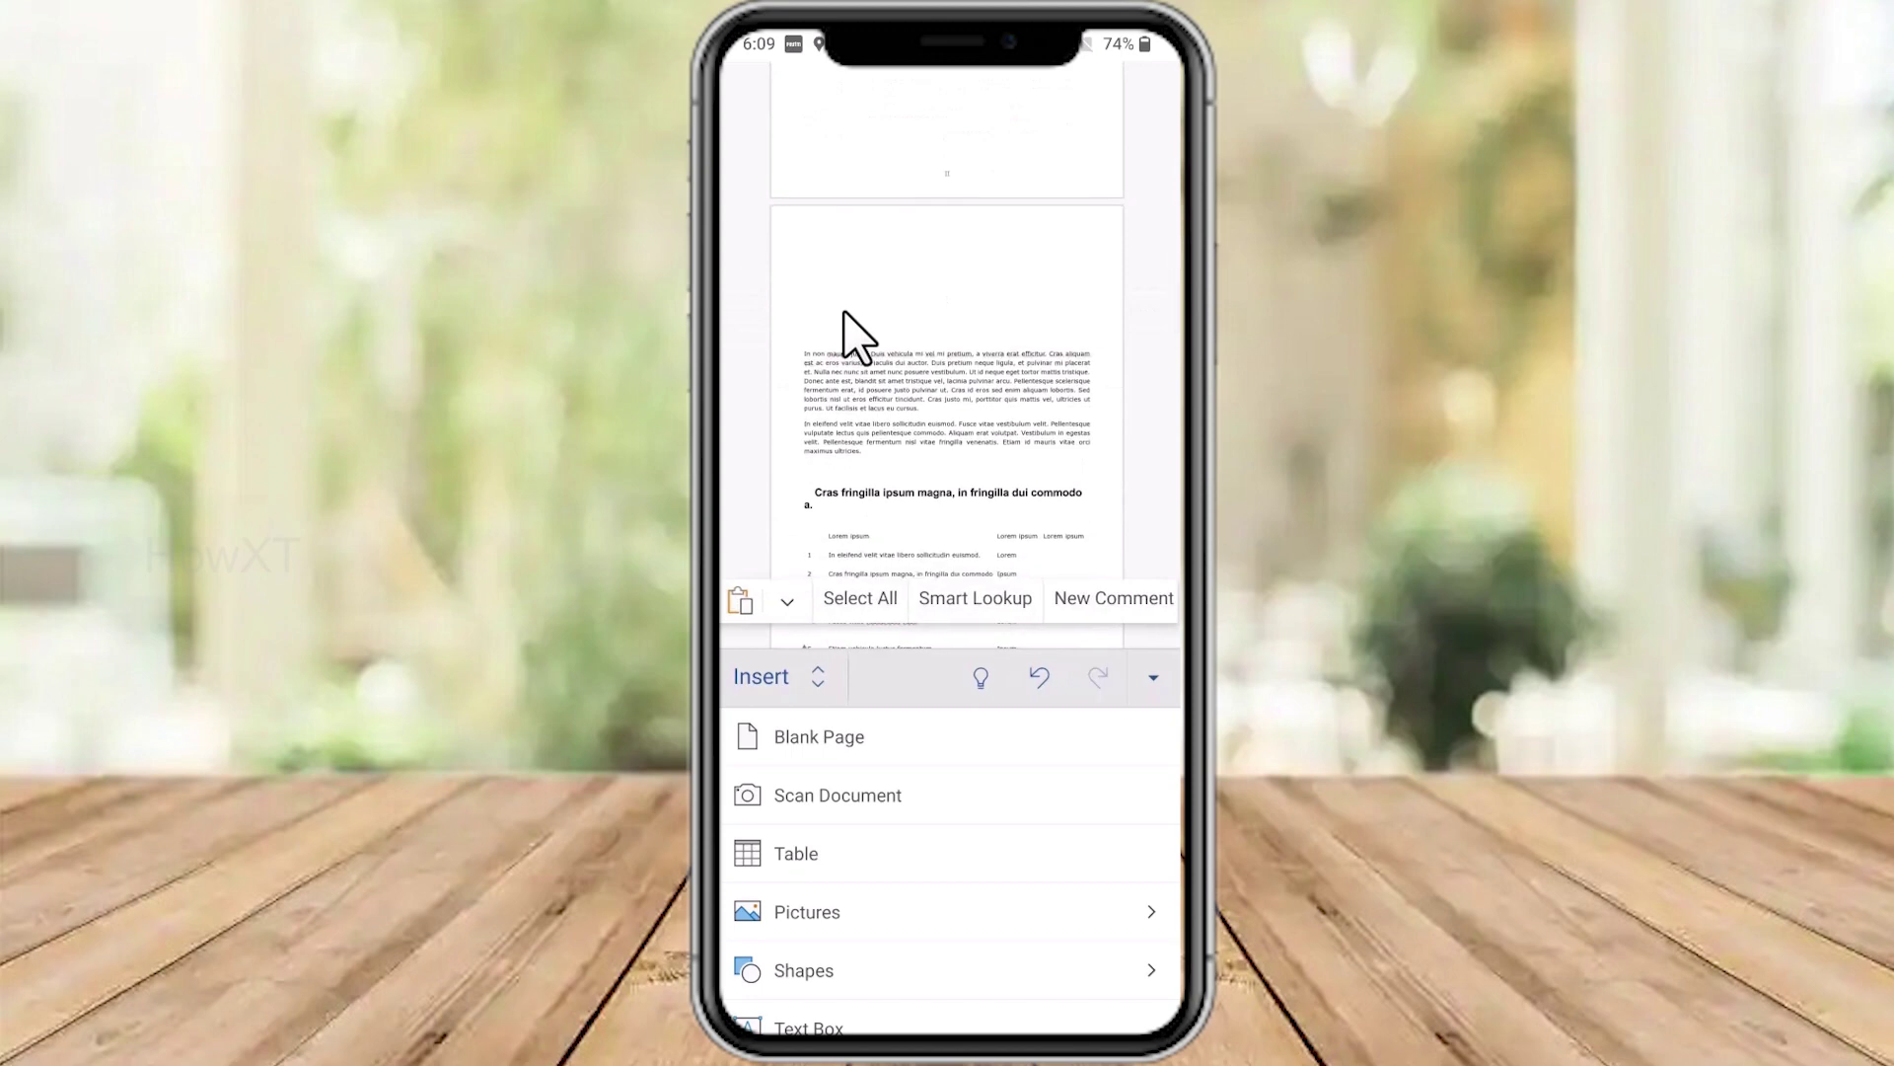
scroll(844, 313, up, 5)
scroll(845, 313, down, 2)
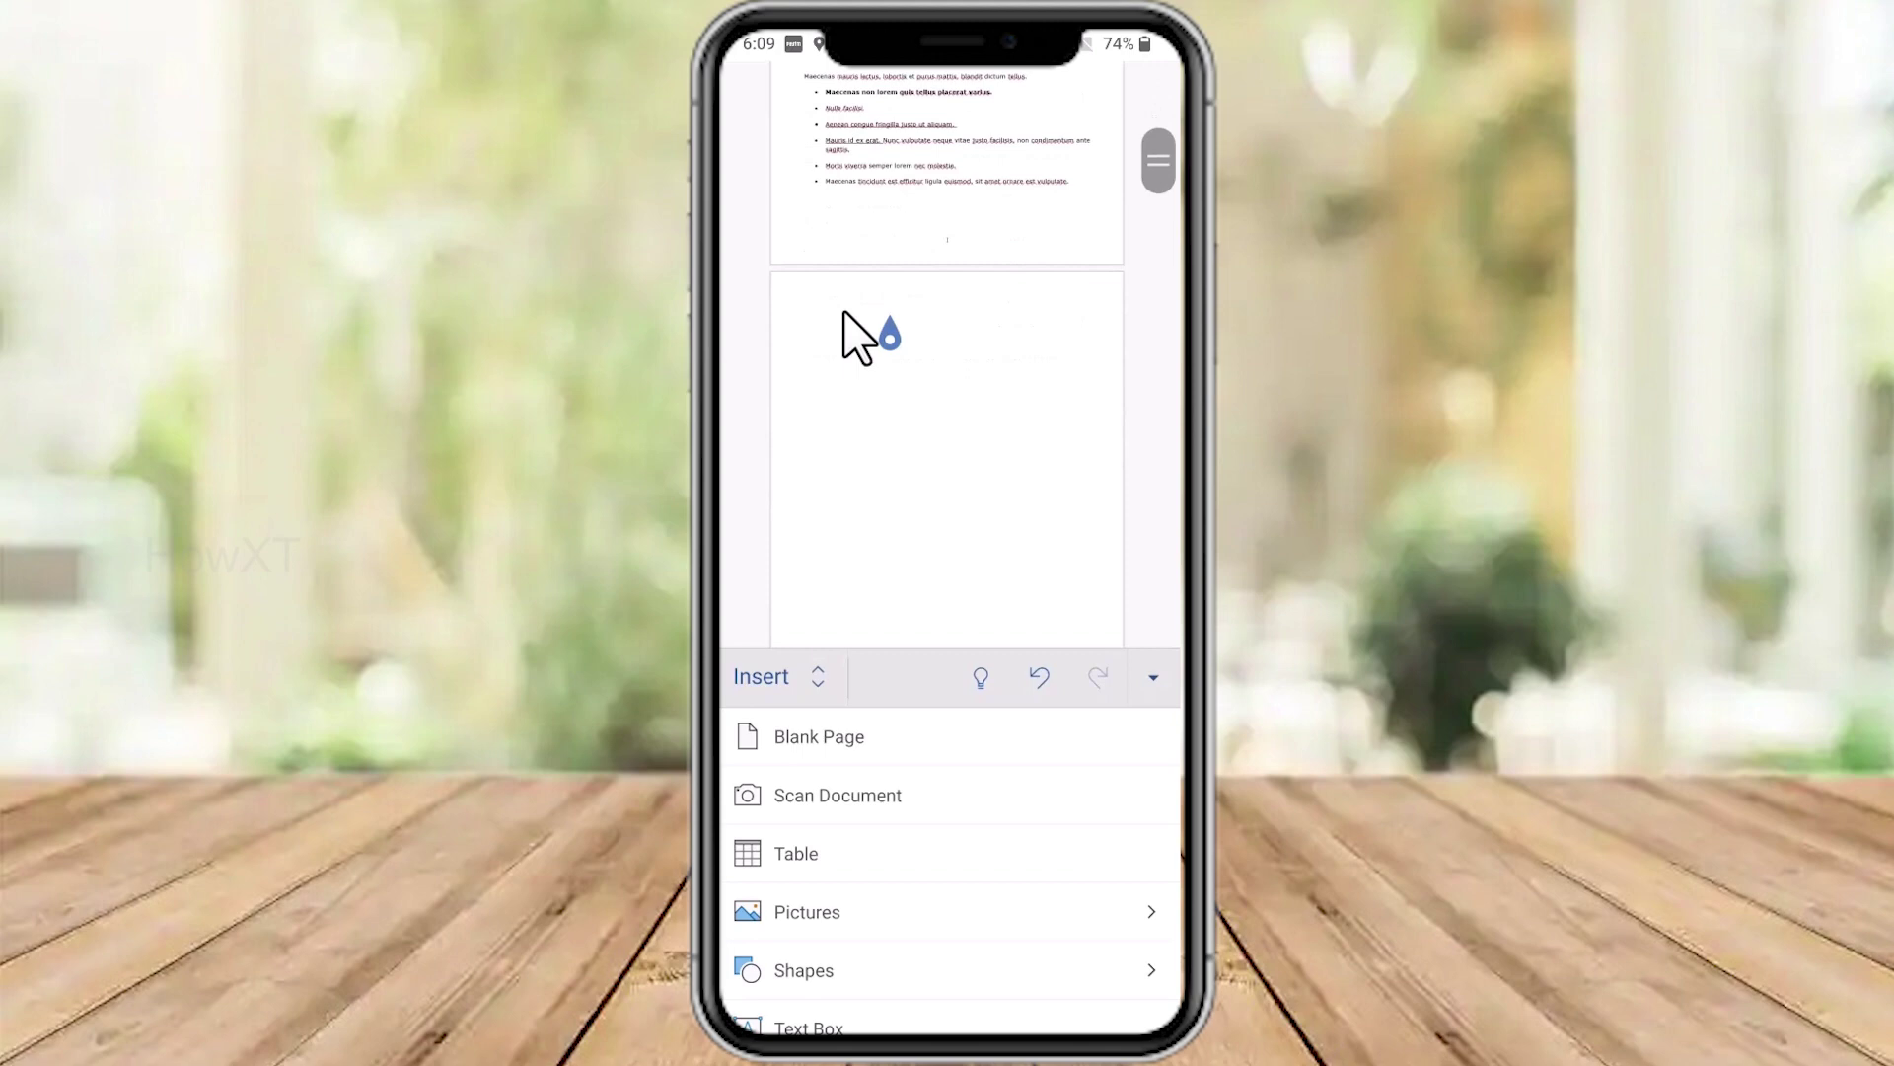
Delete the surplus blank page between the first page and the pasted content
click(844, 314)
click(845, 314)
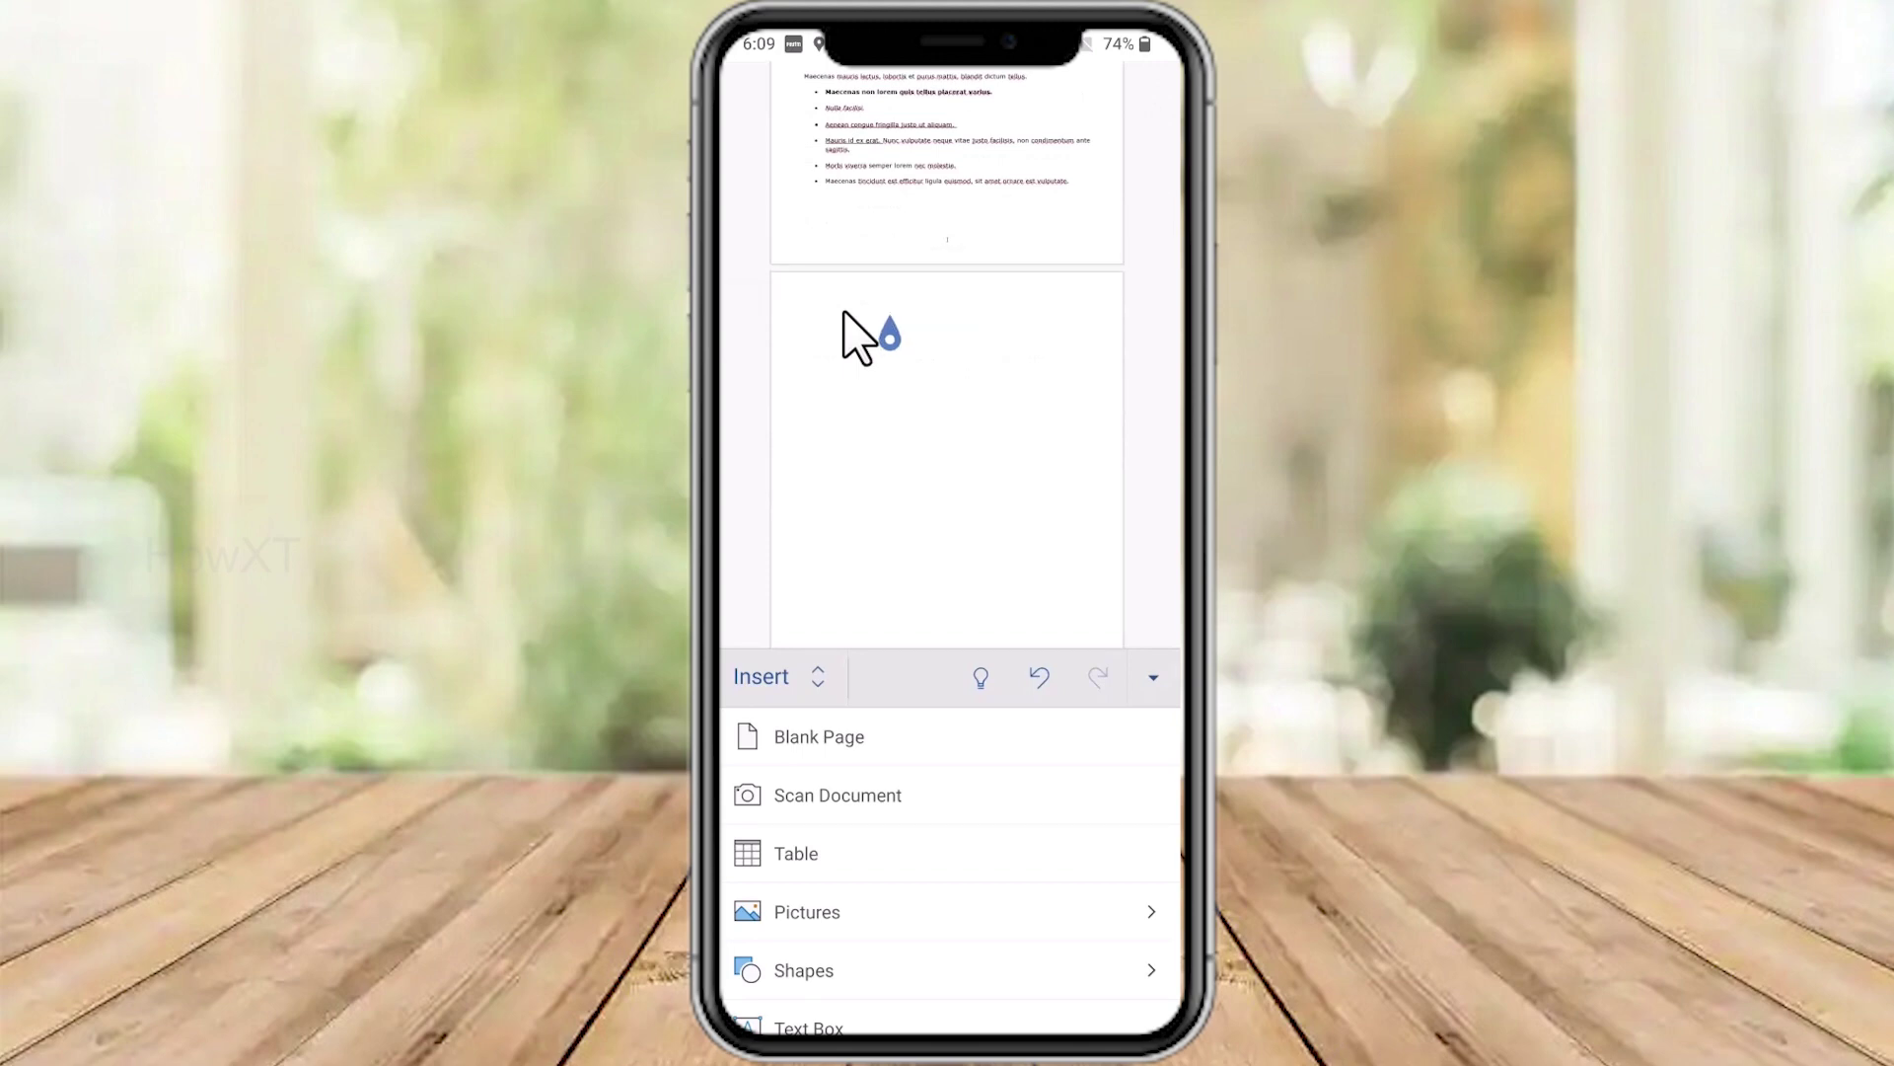
click(845, 314)
scroll(844, 314, up, 2)
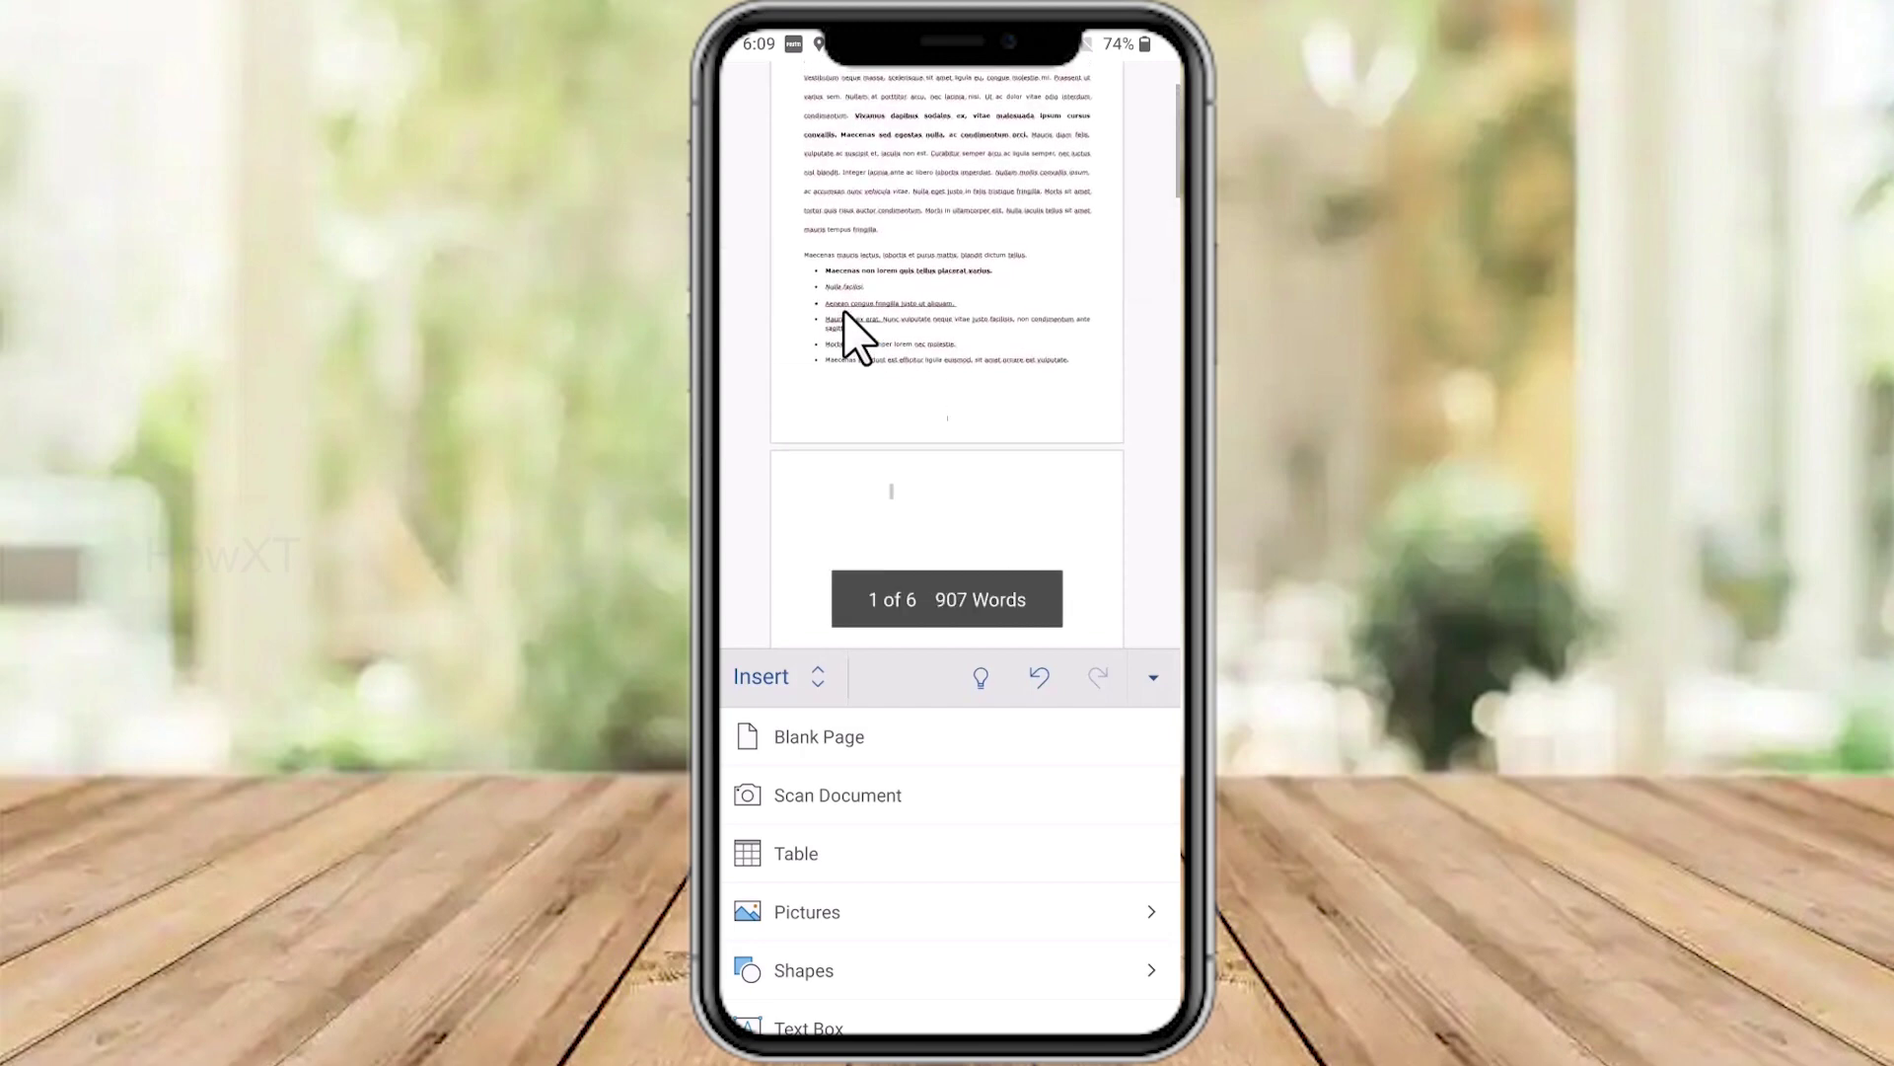
click(1153, 677)
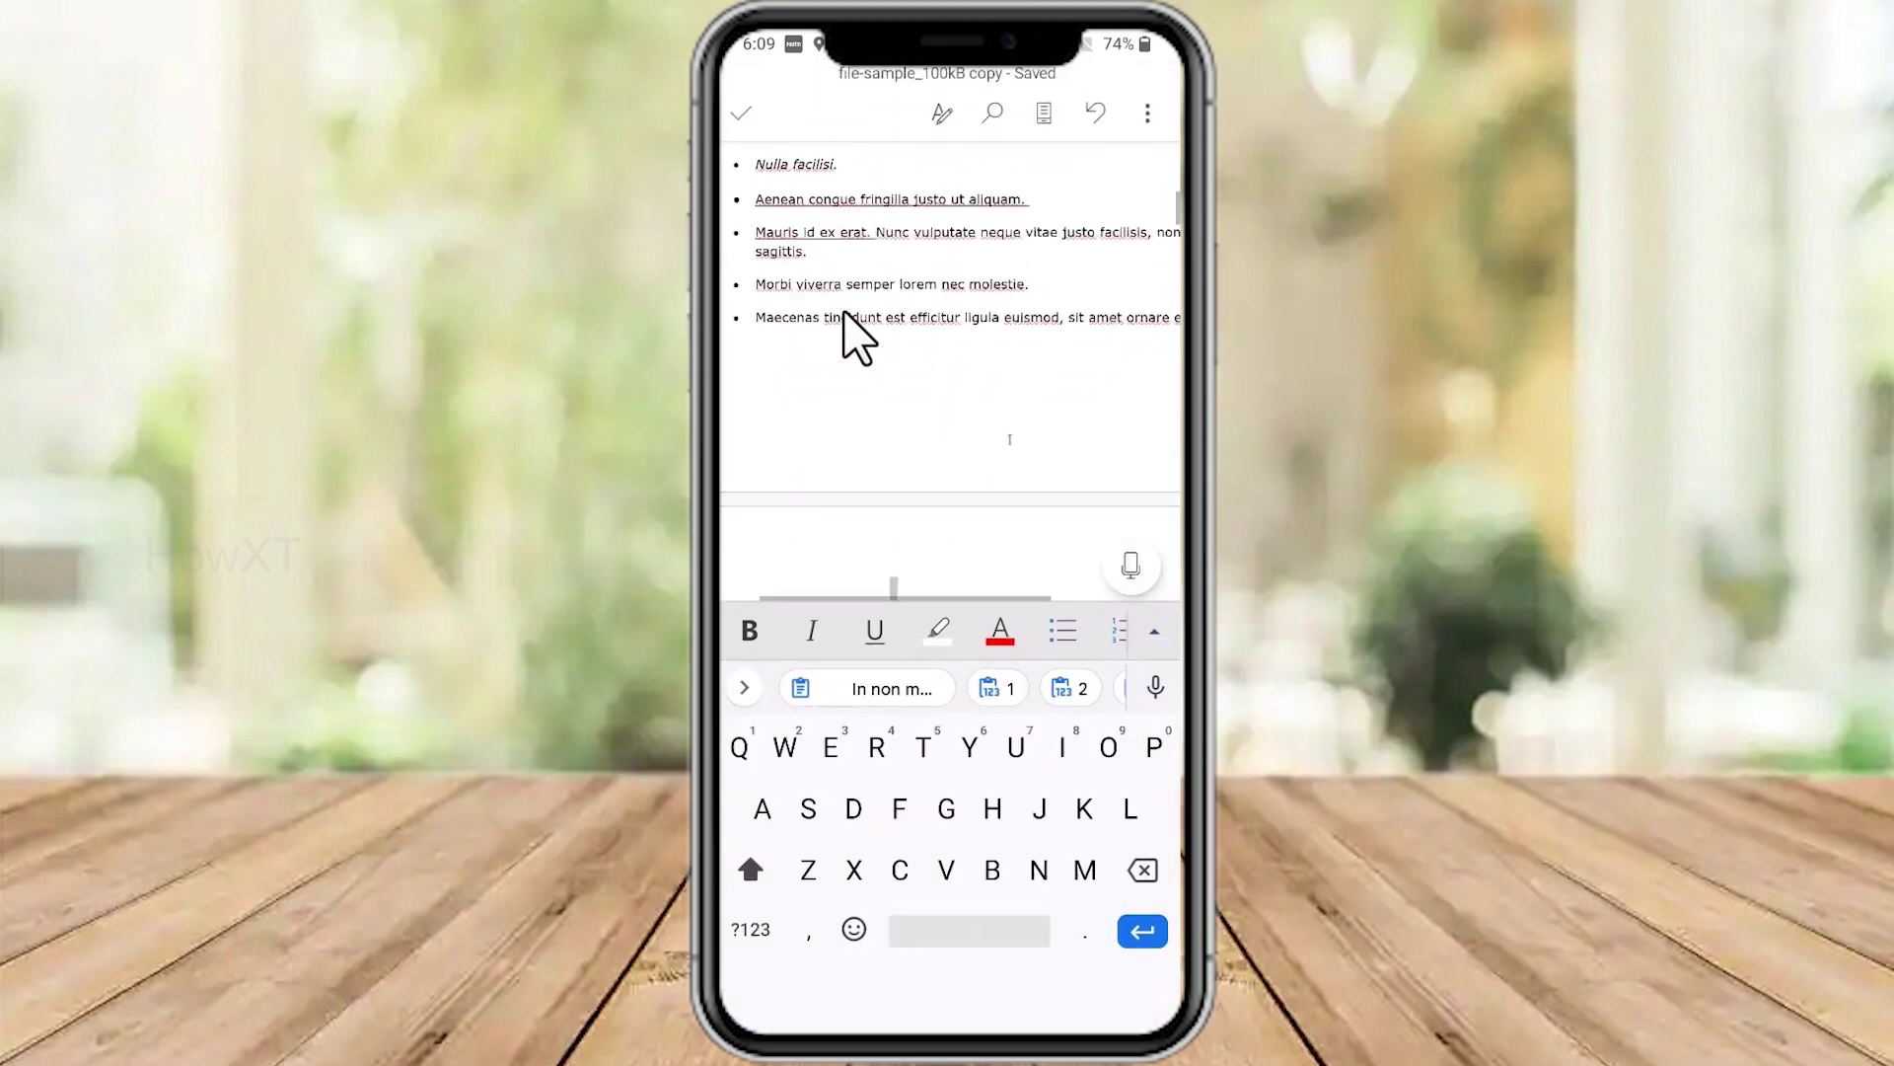
key(BackSpace)
key(BackSpace)
click(845, 314)
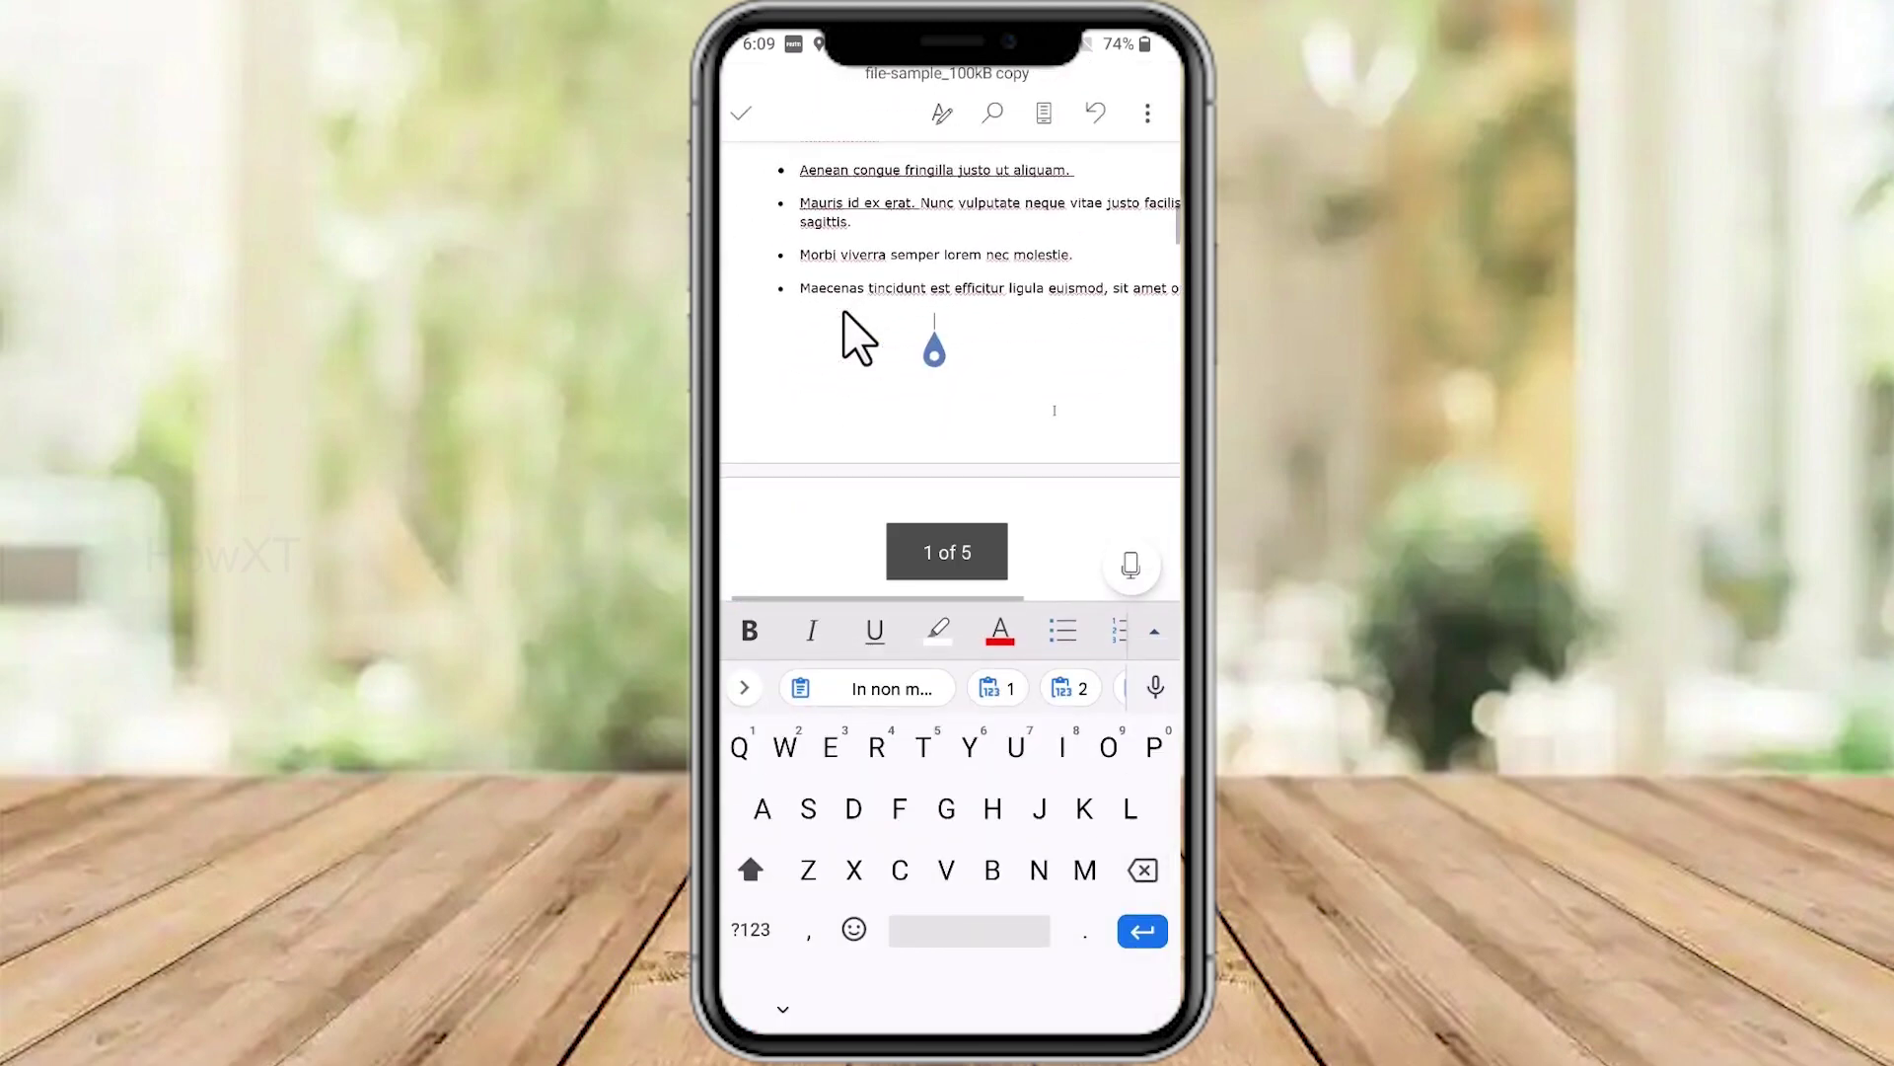
Remove the empty lines above the paragraph starting "In non mauris justo" on the second page
scroll(845, 313, down, 3)
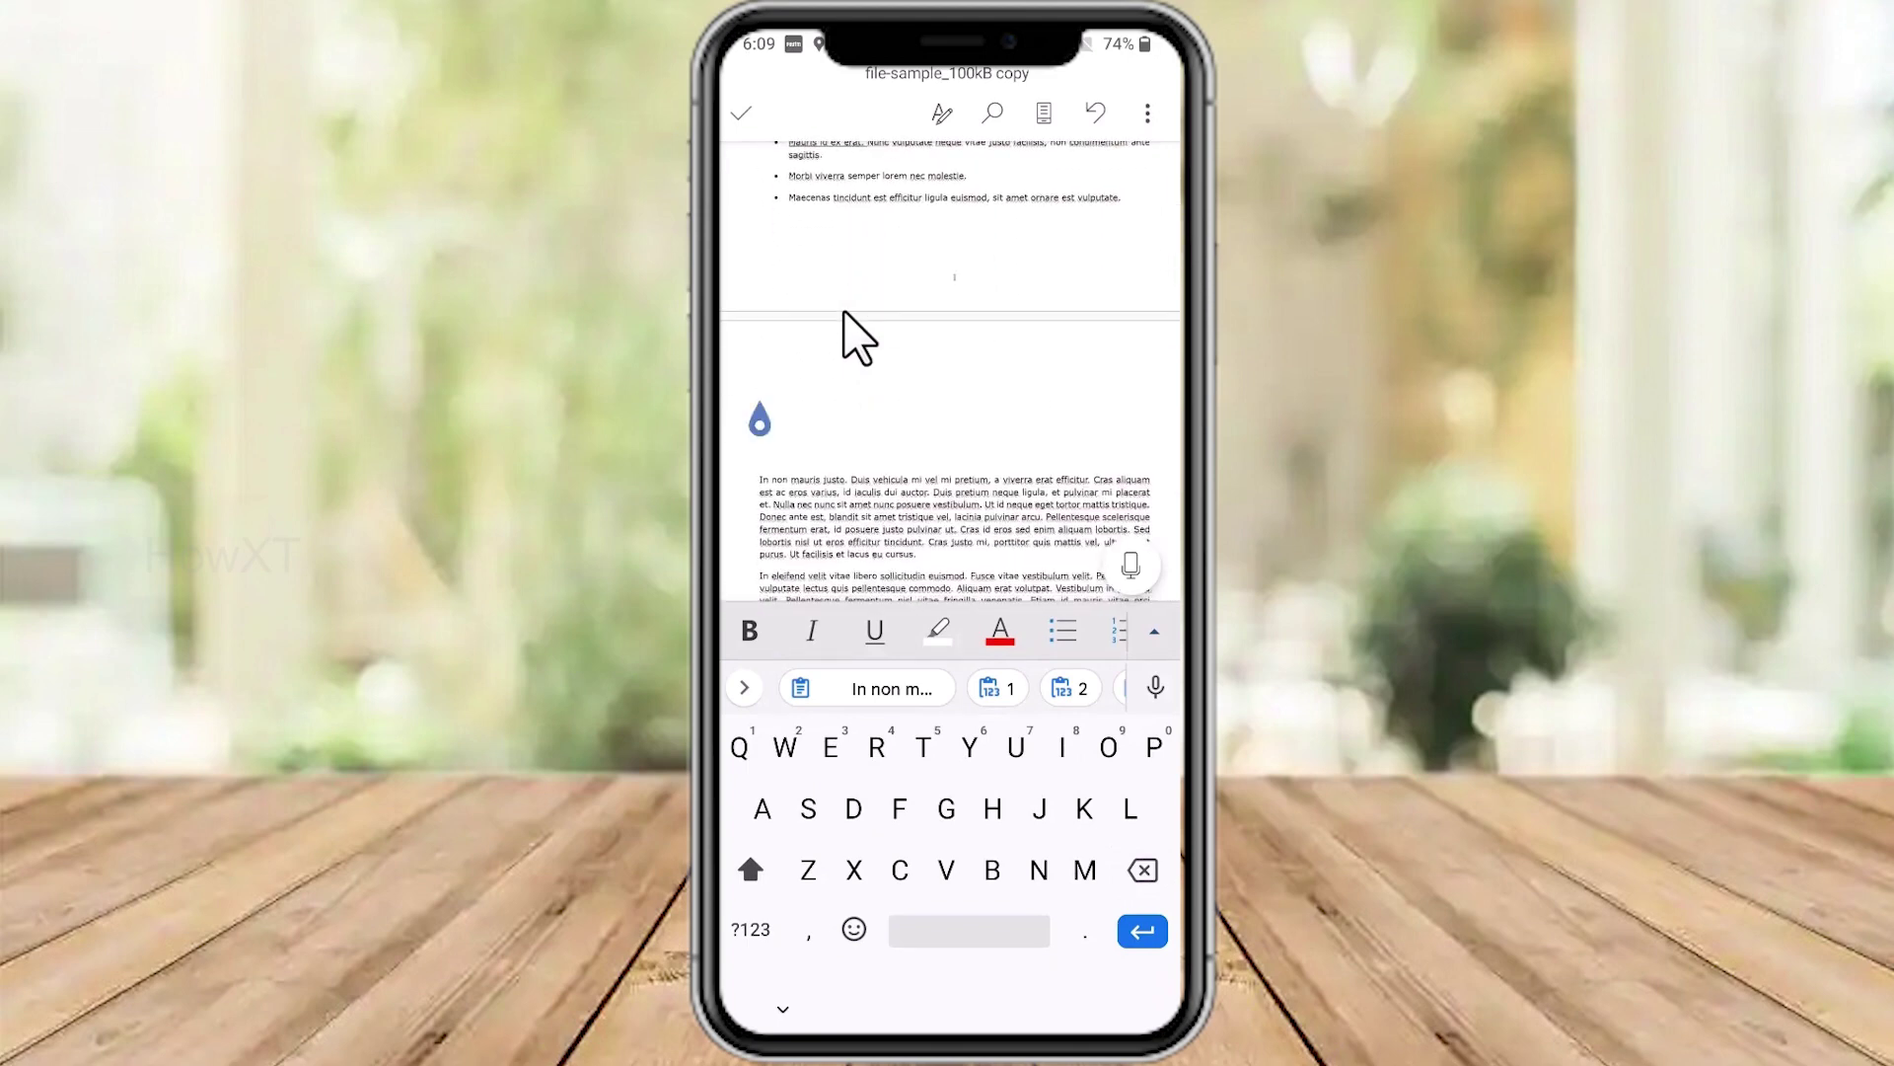
key(BackSpace)
key(BackSpace)
key(BackSpace)
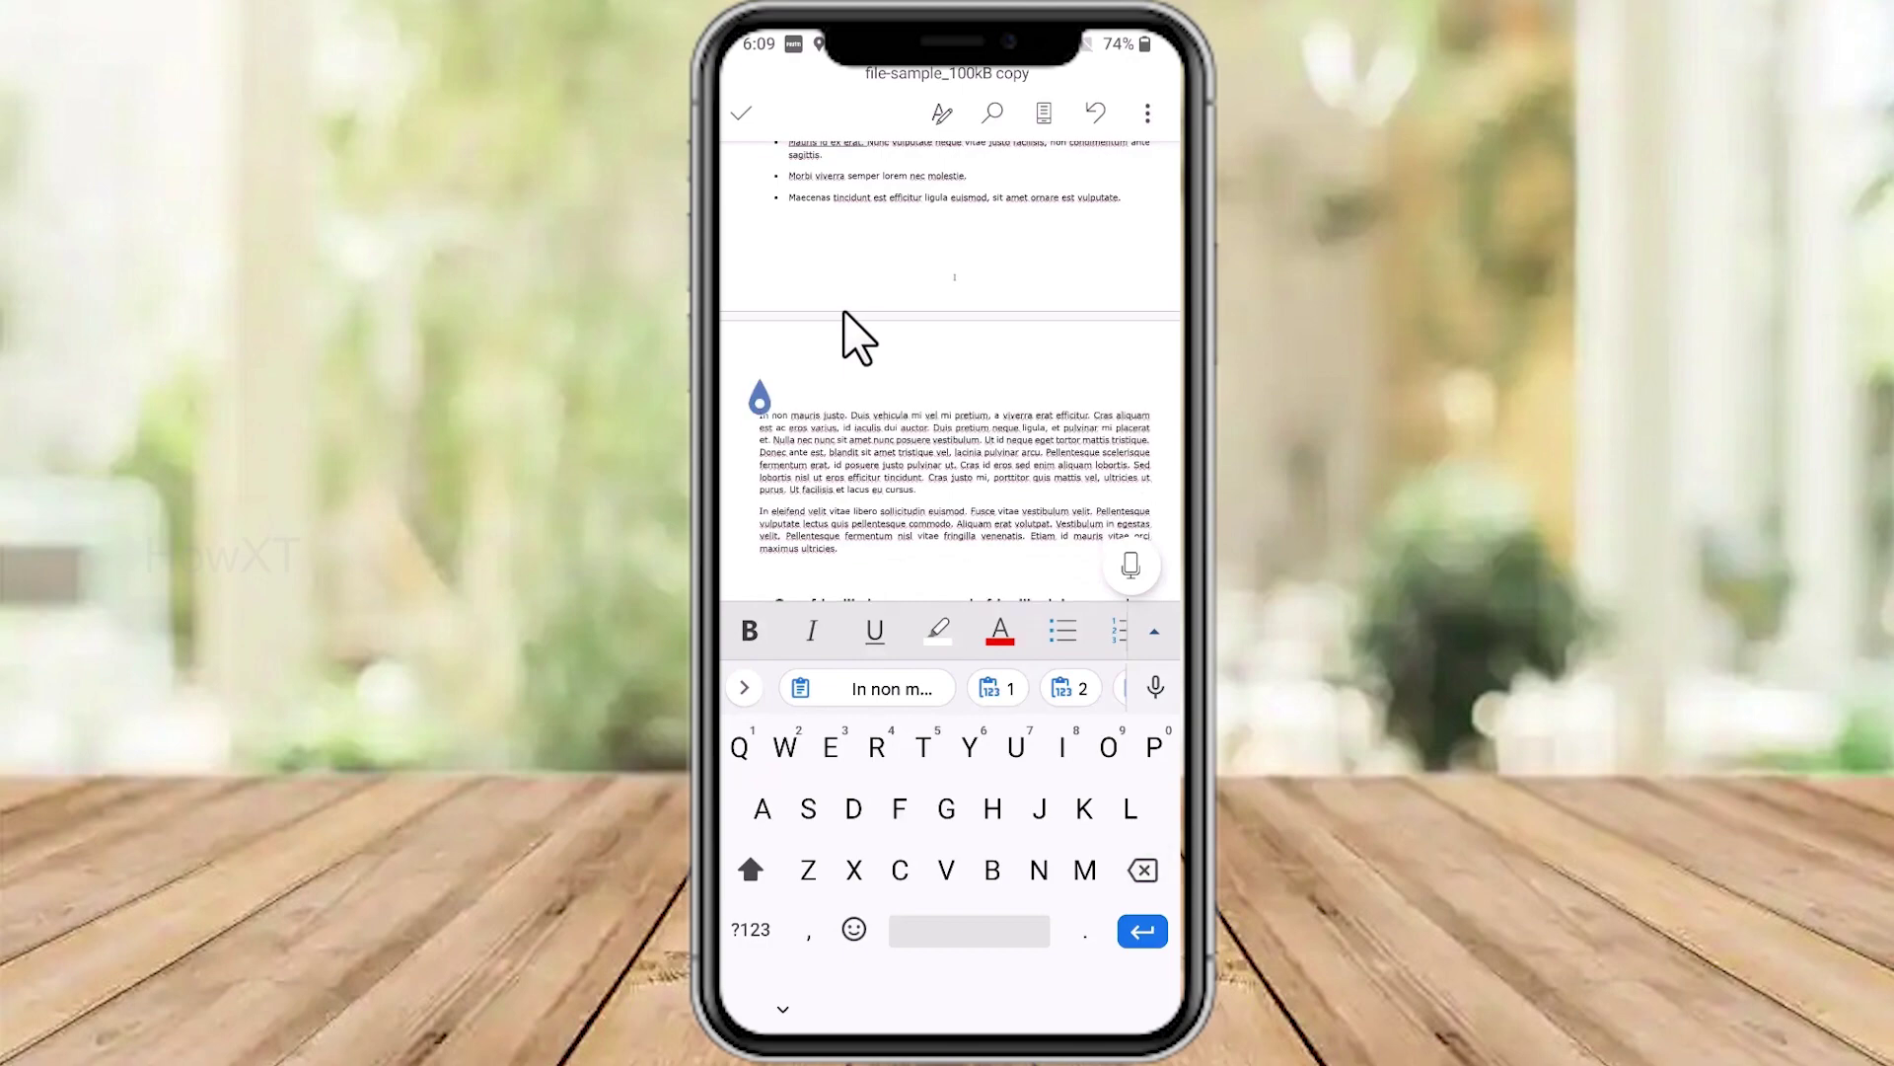
Cut the bar chart from the top of the fourth page
scroll(844, 313, down, 15)
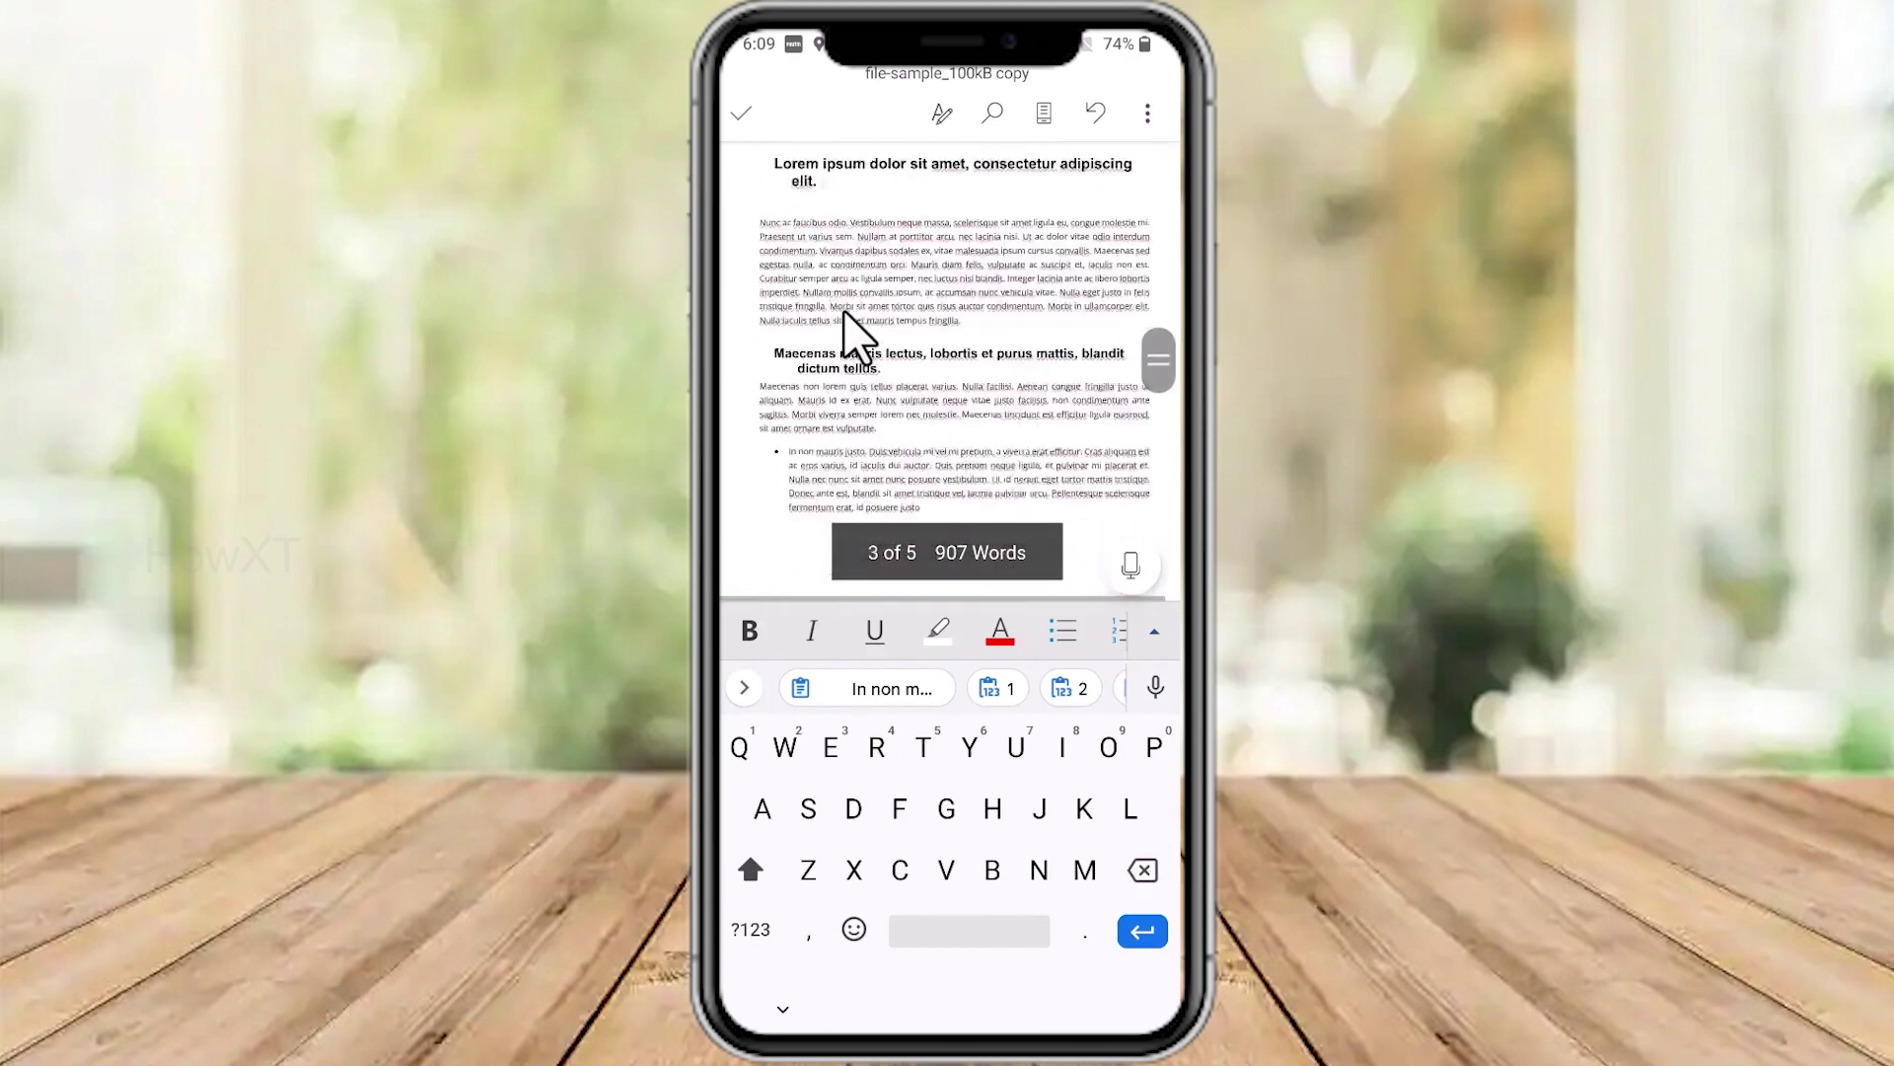
scroll(857, 335, down, 5)
scroll(857, 335, up, 8)
click(845, 313)
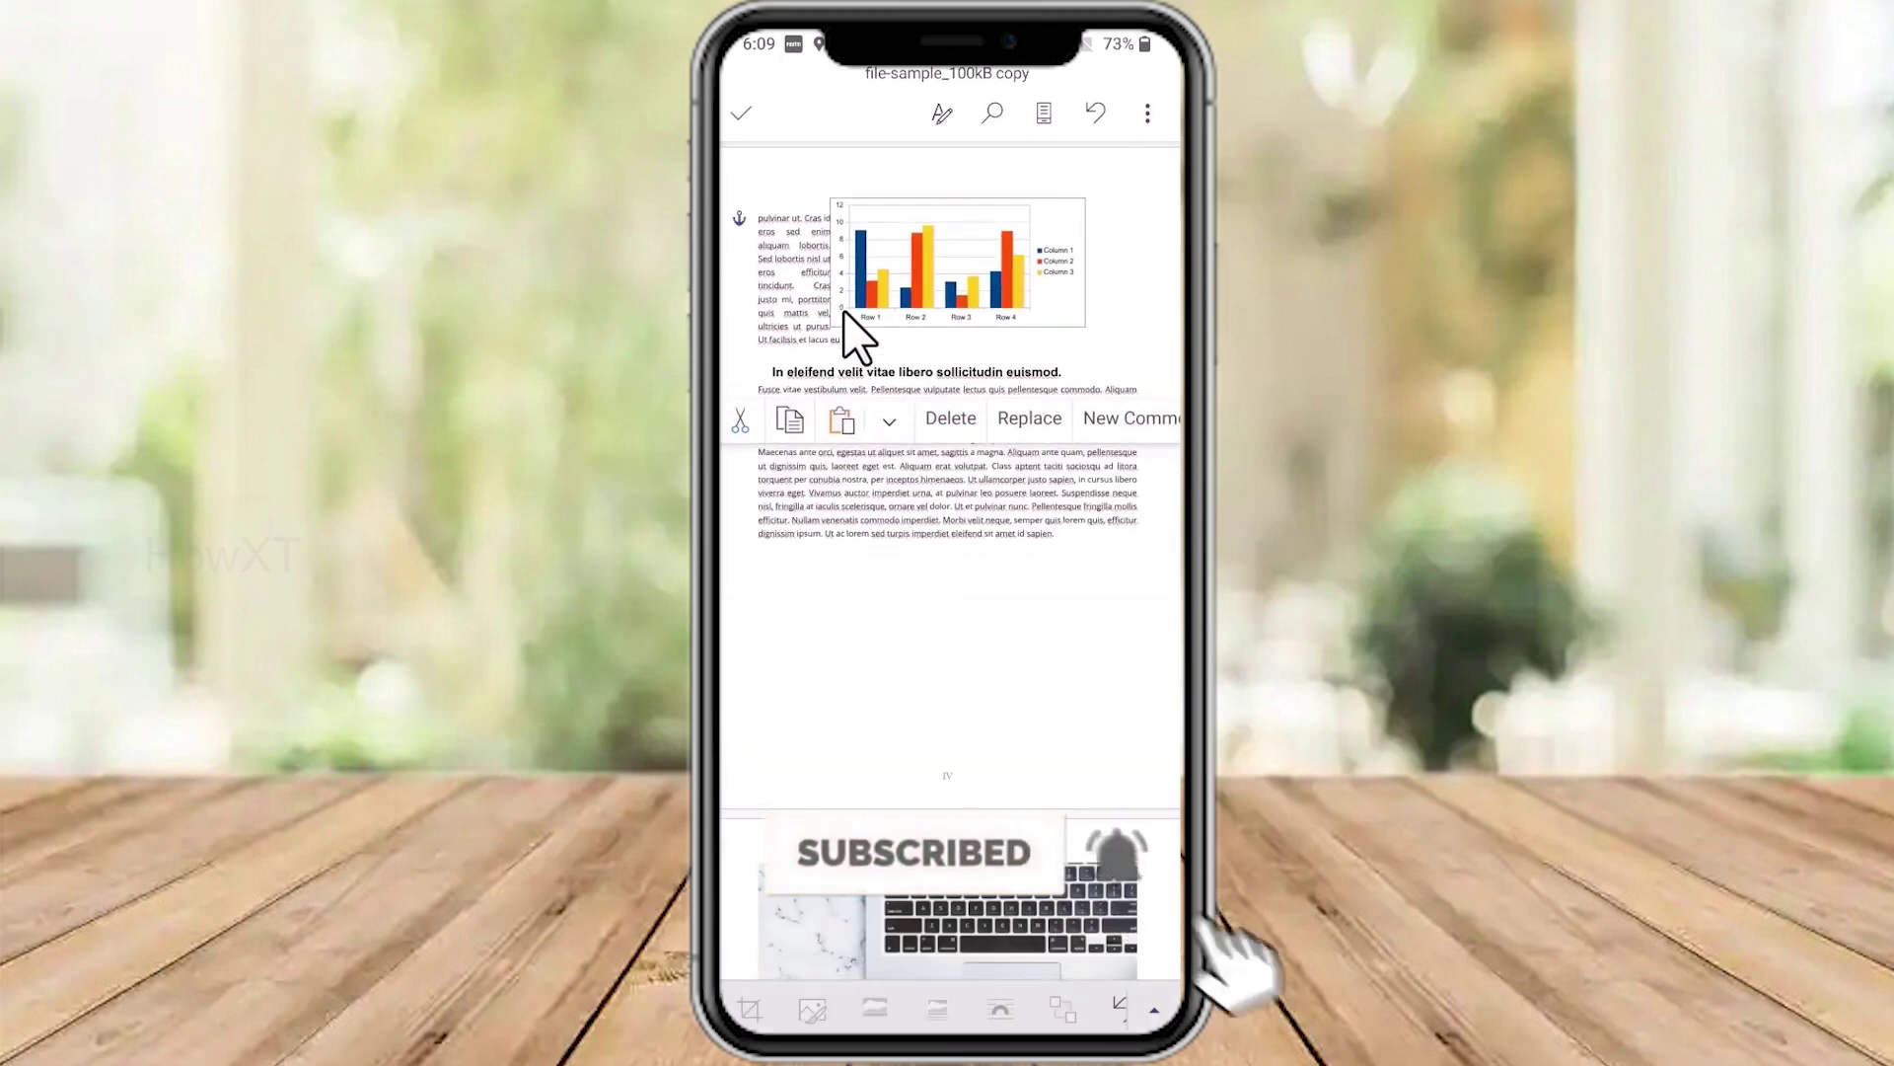
key(ctrl+x)
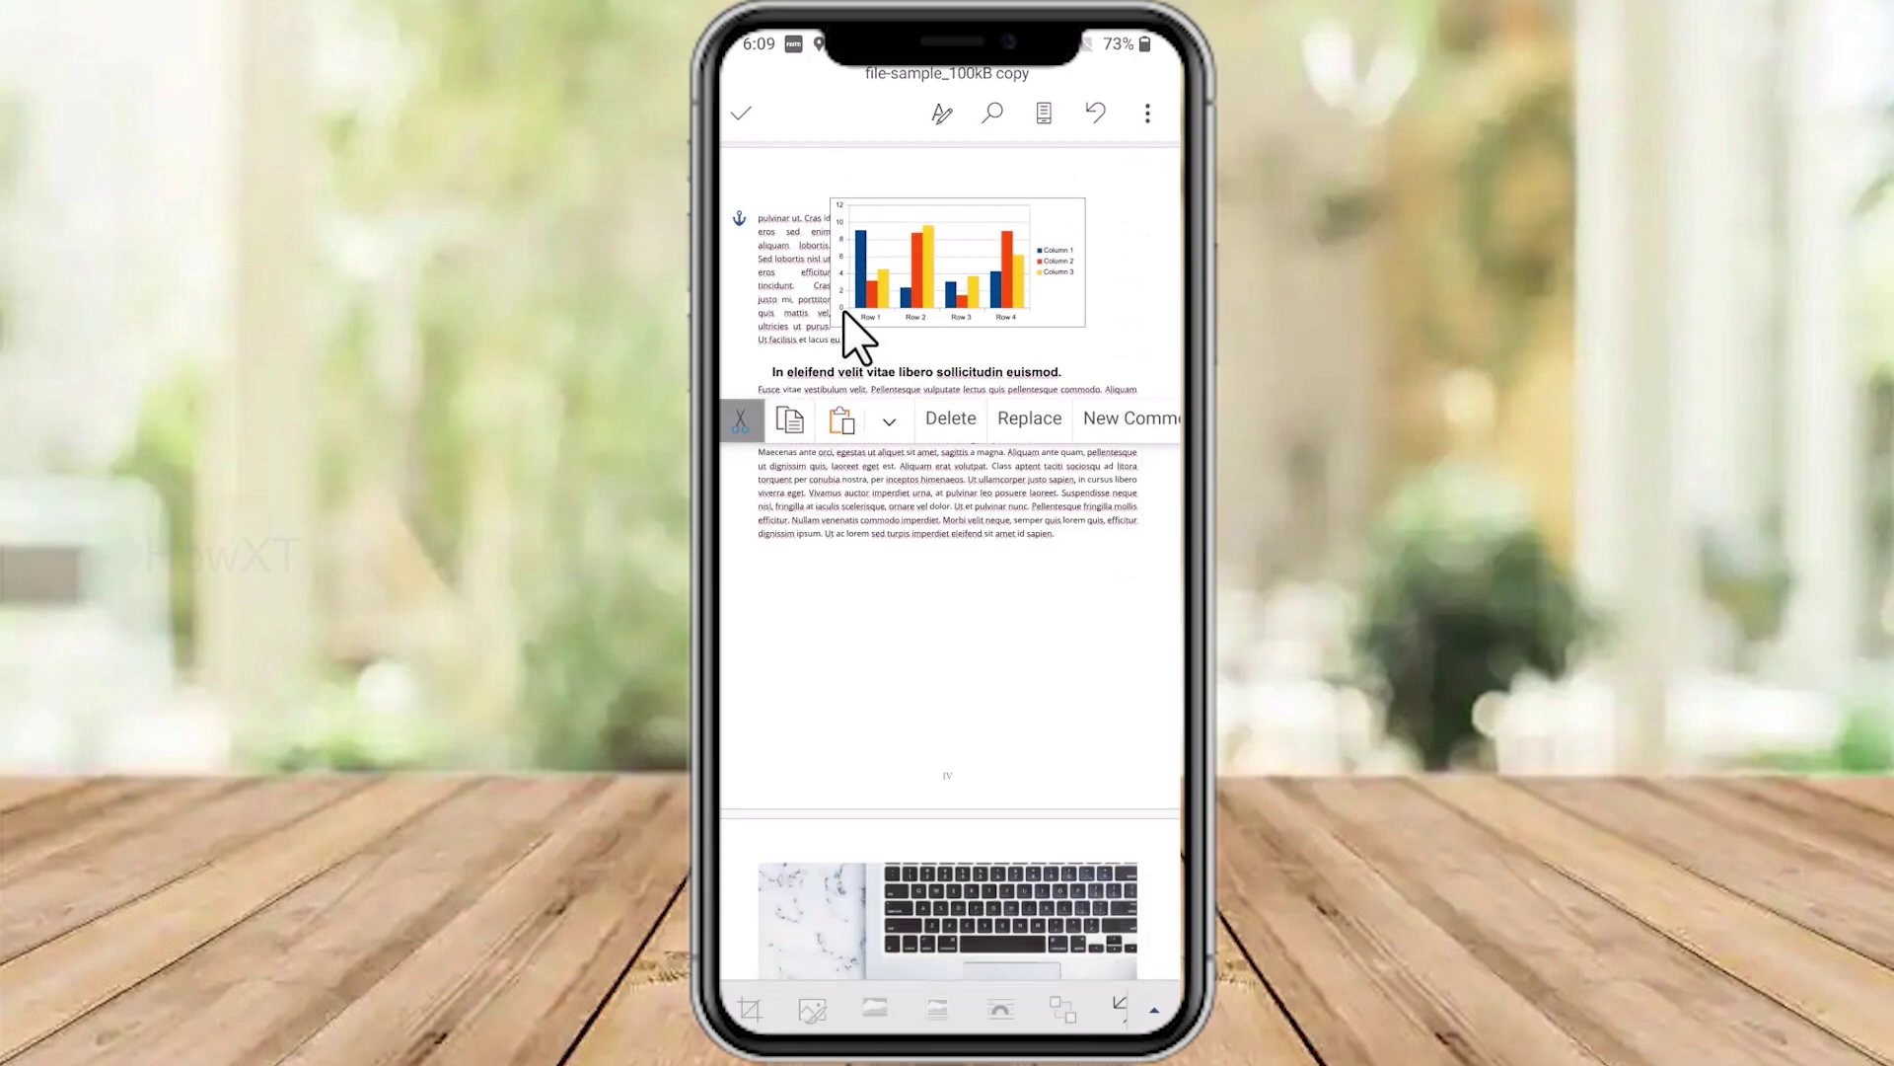
Paste the cut chart at the start of the second page, ahead of the "In non mauris justo" paragraph
scroll(845, 314, up, 3)
scroll(846, 314, up, 10)
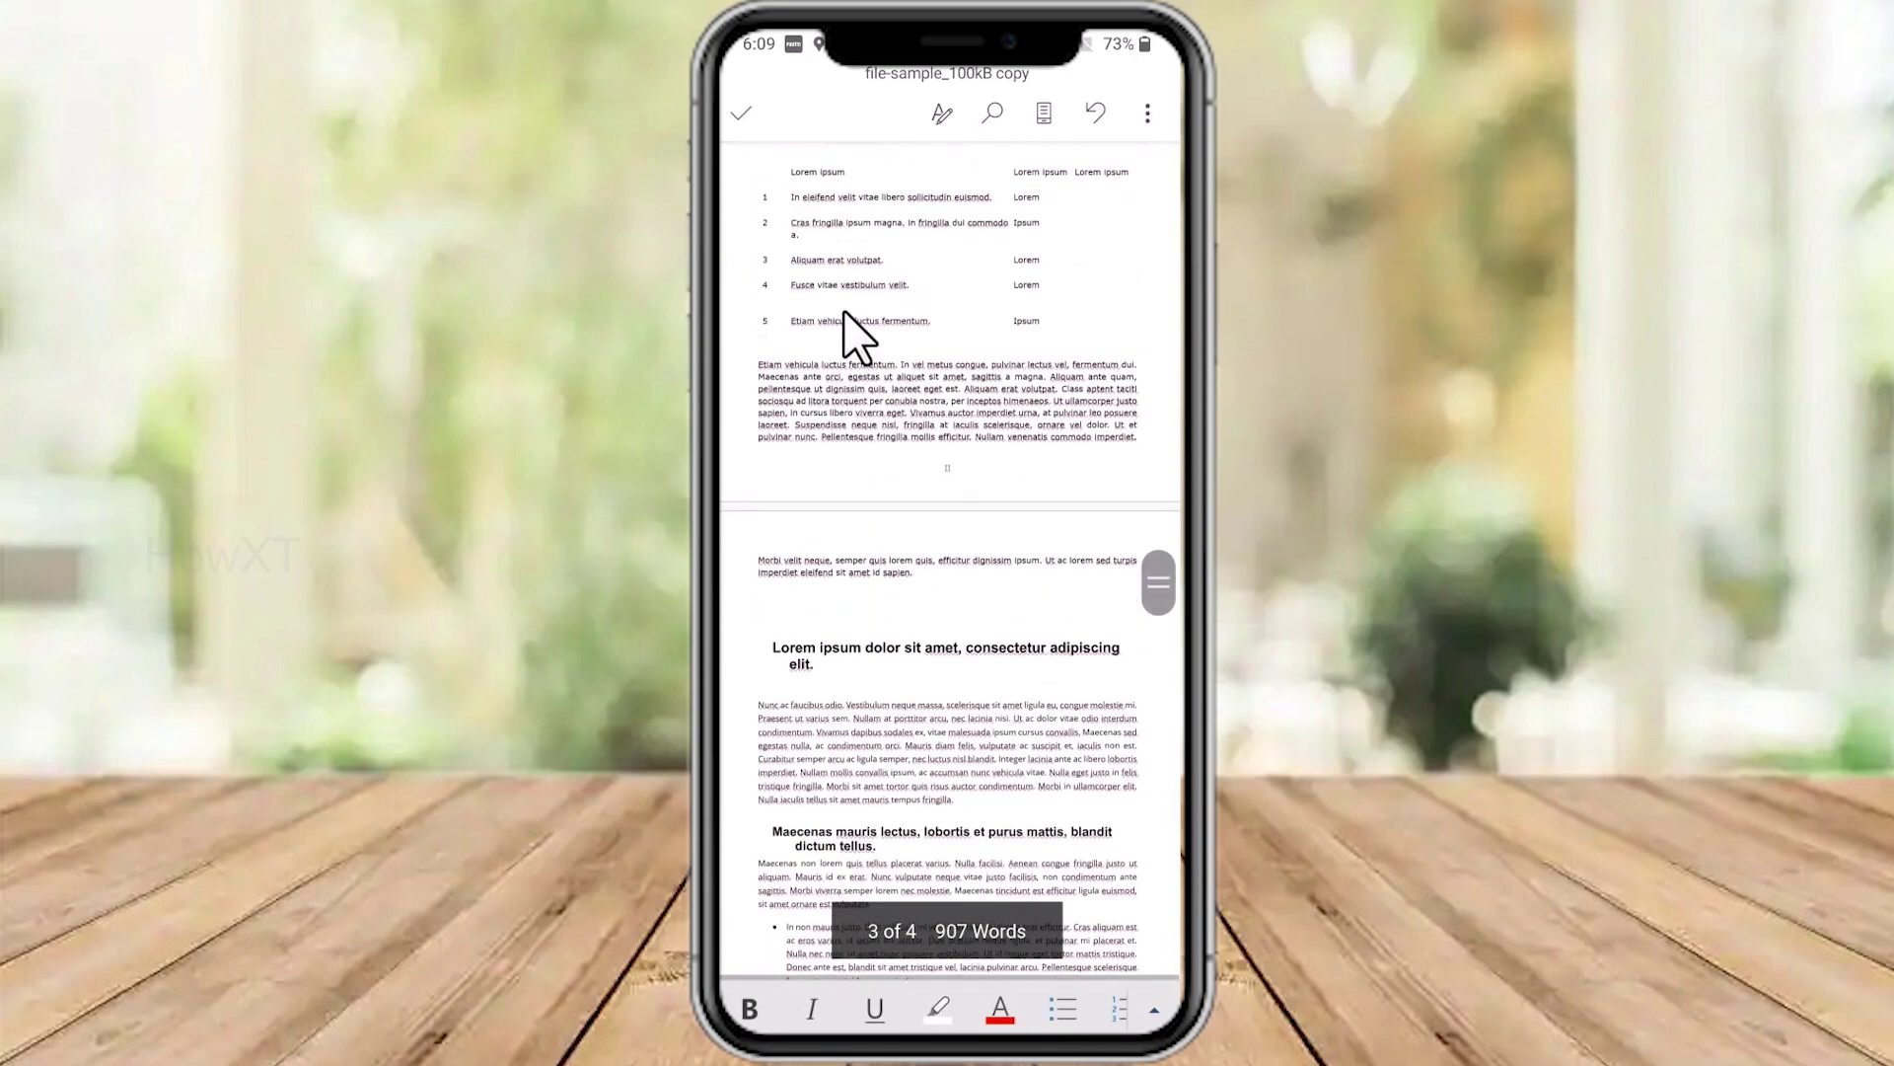
scroll(846, 313, up, 2)
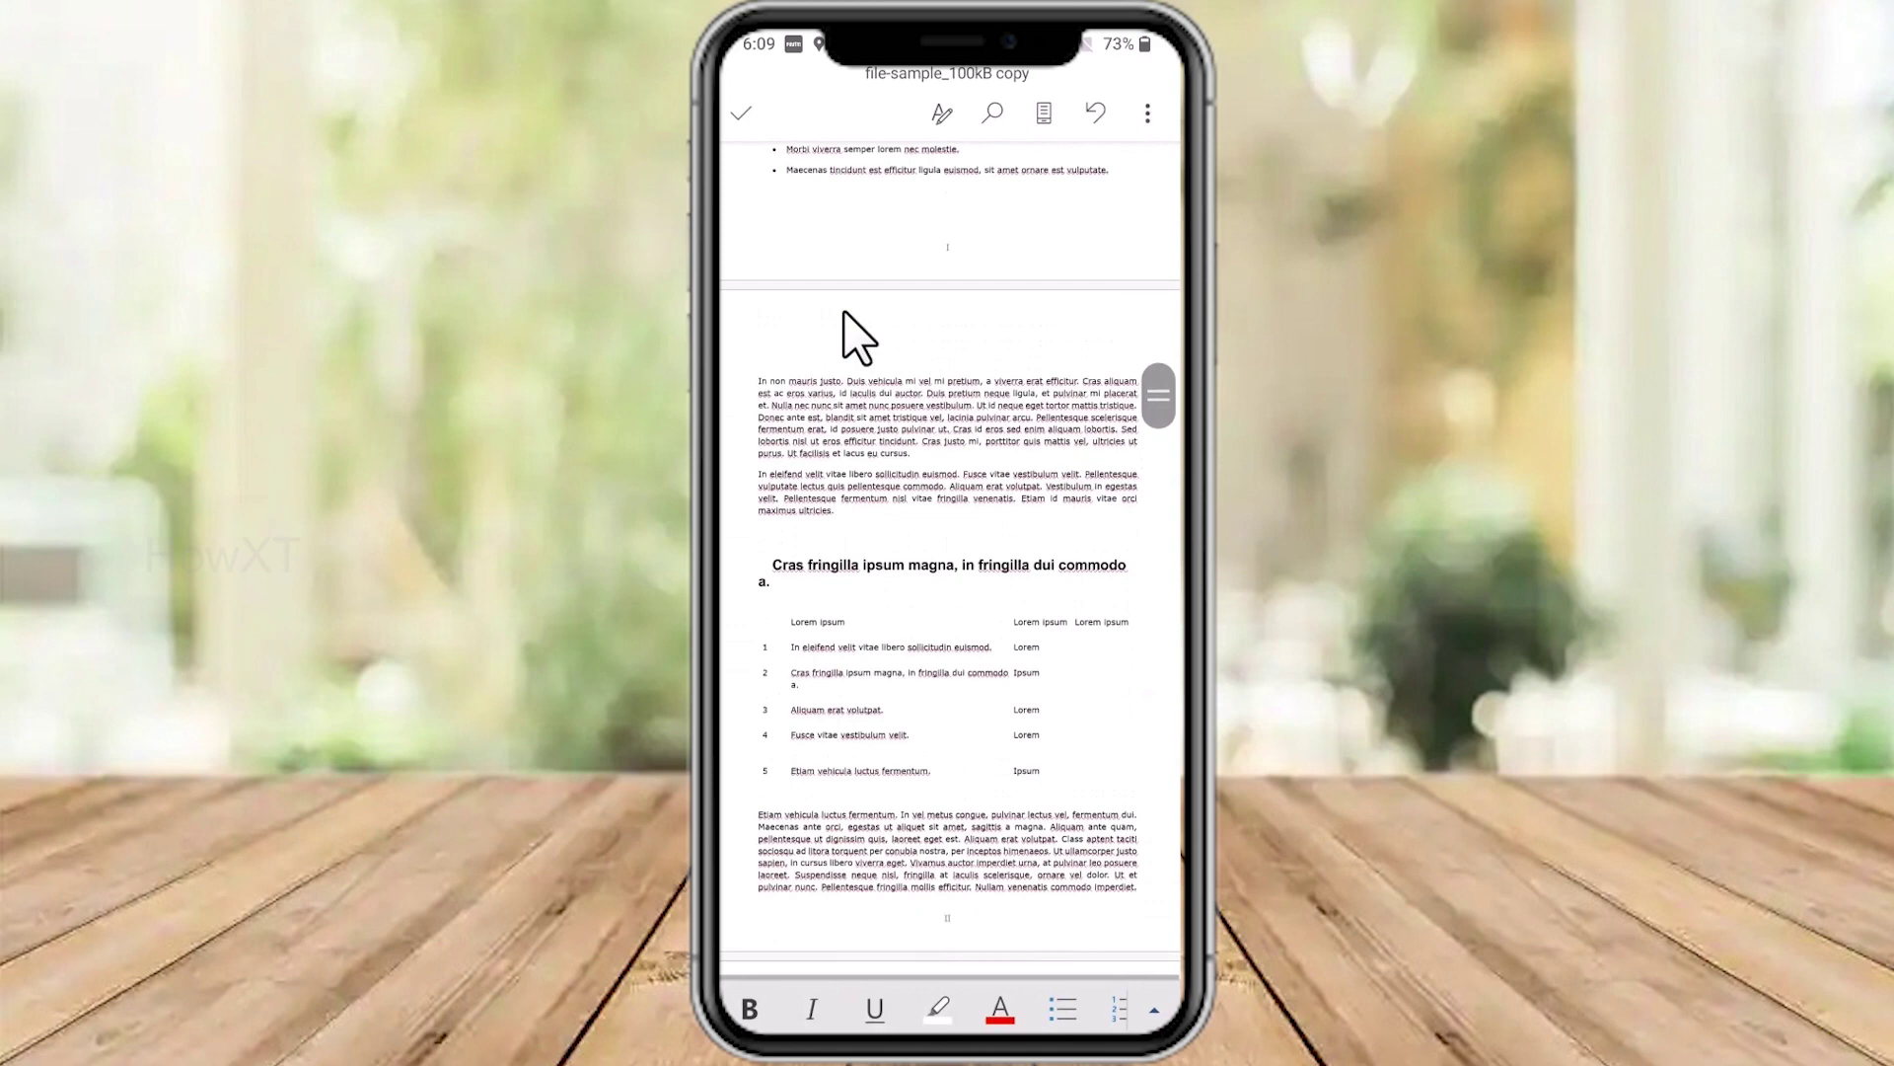
click(859, 335)
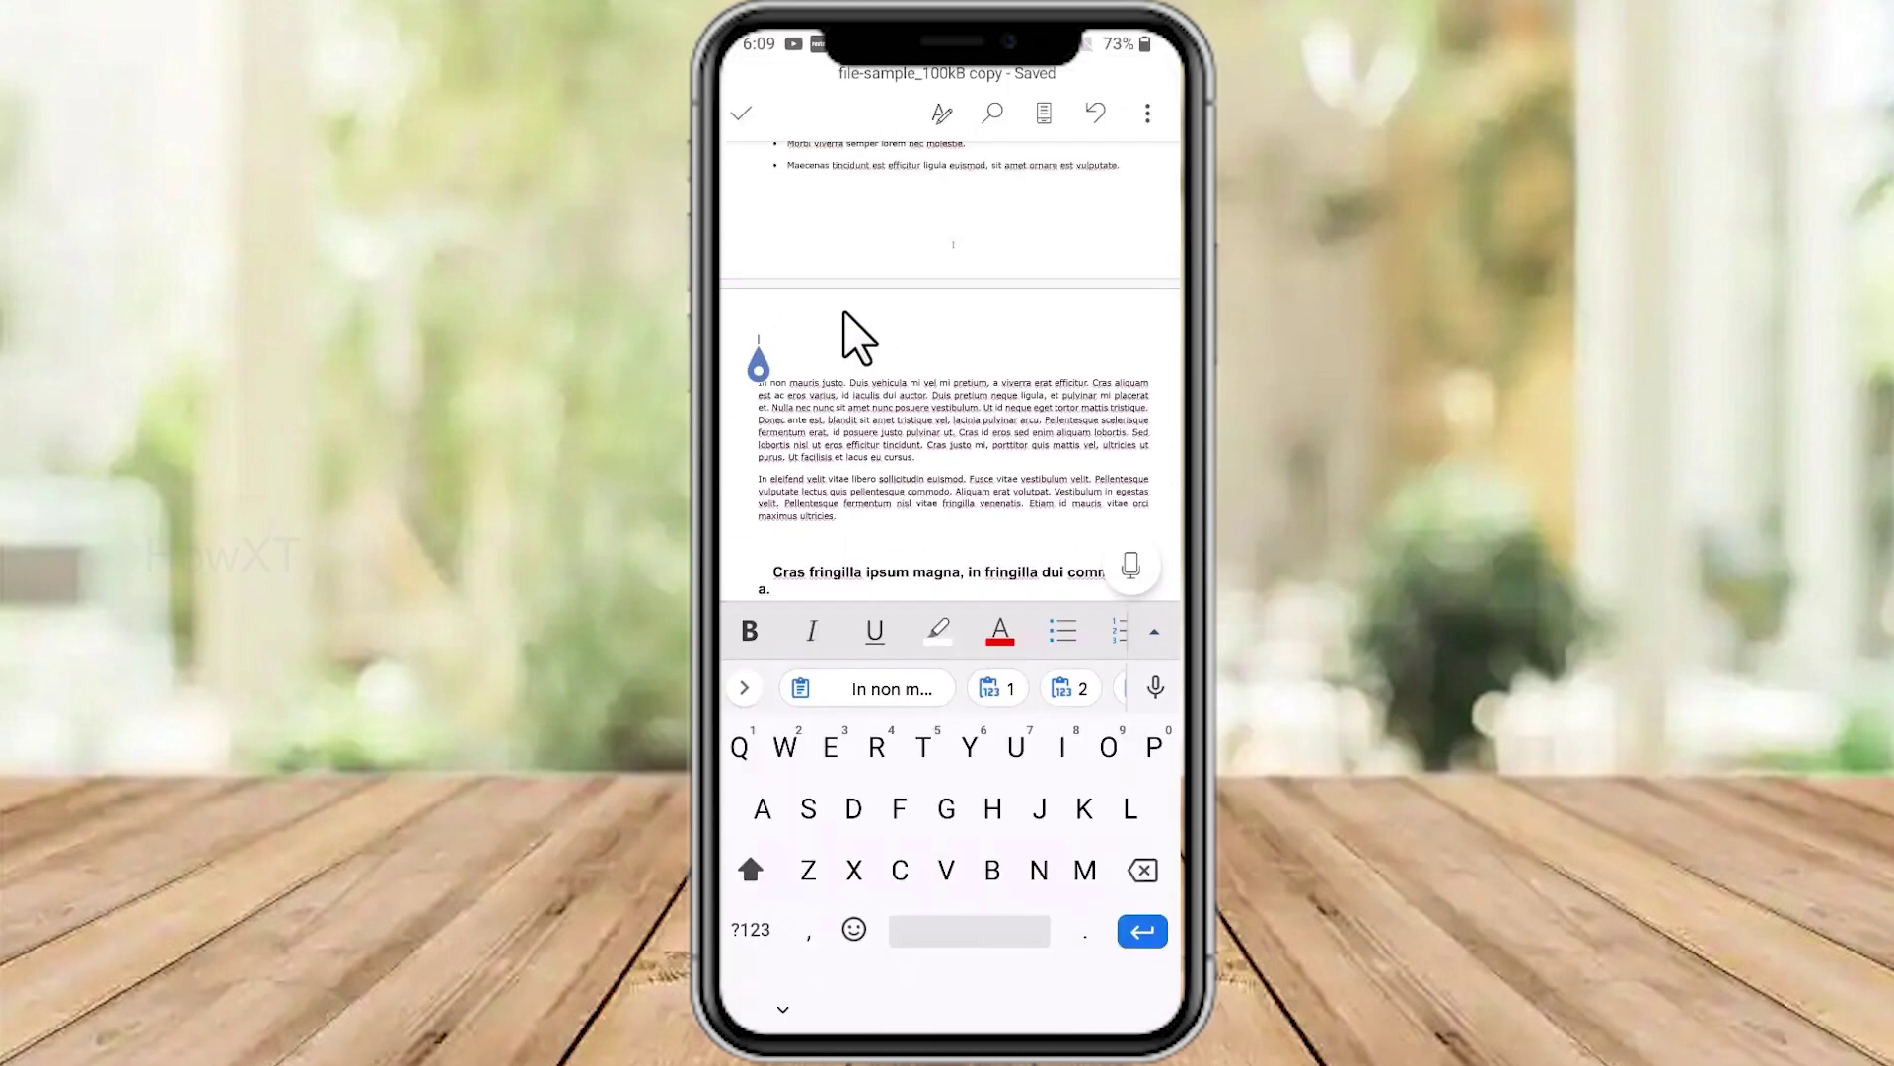
click(859, 336)
click(741, 321)
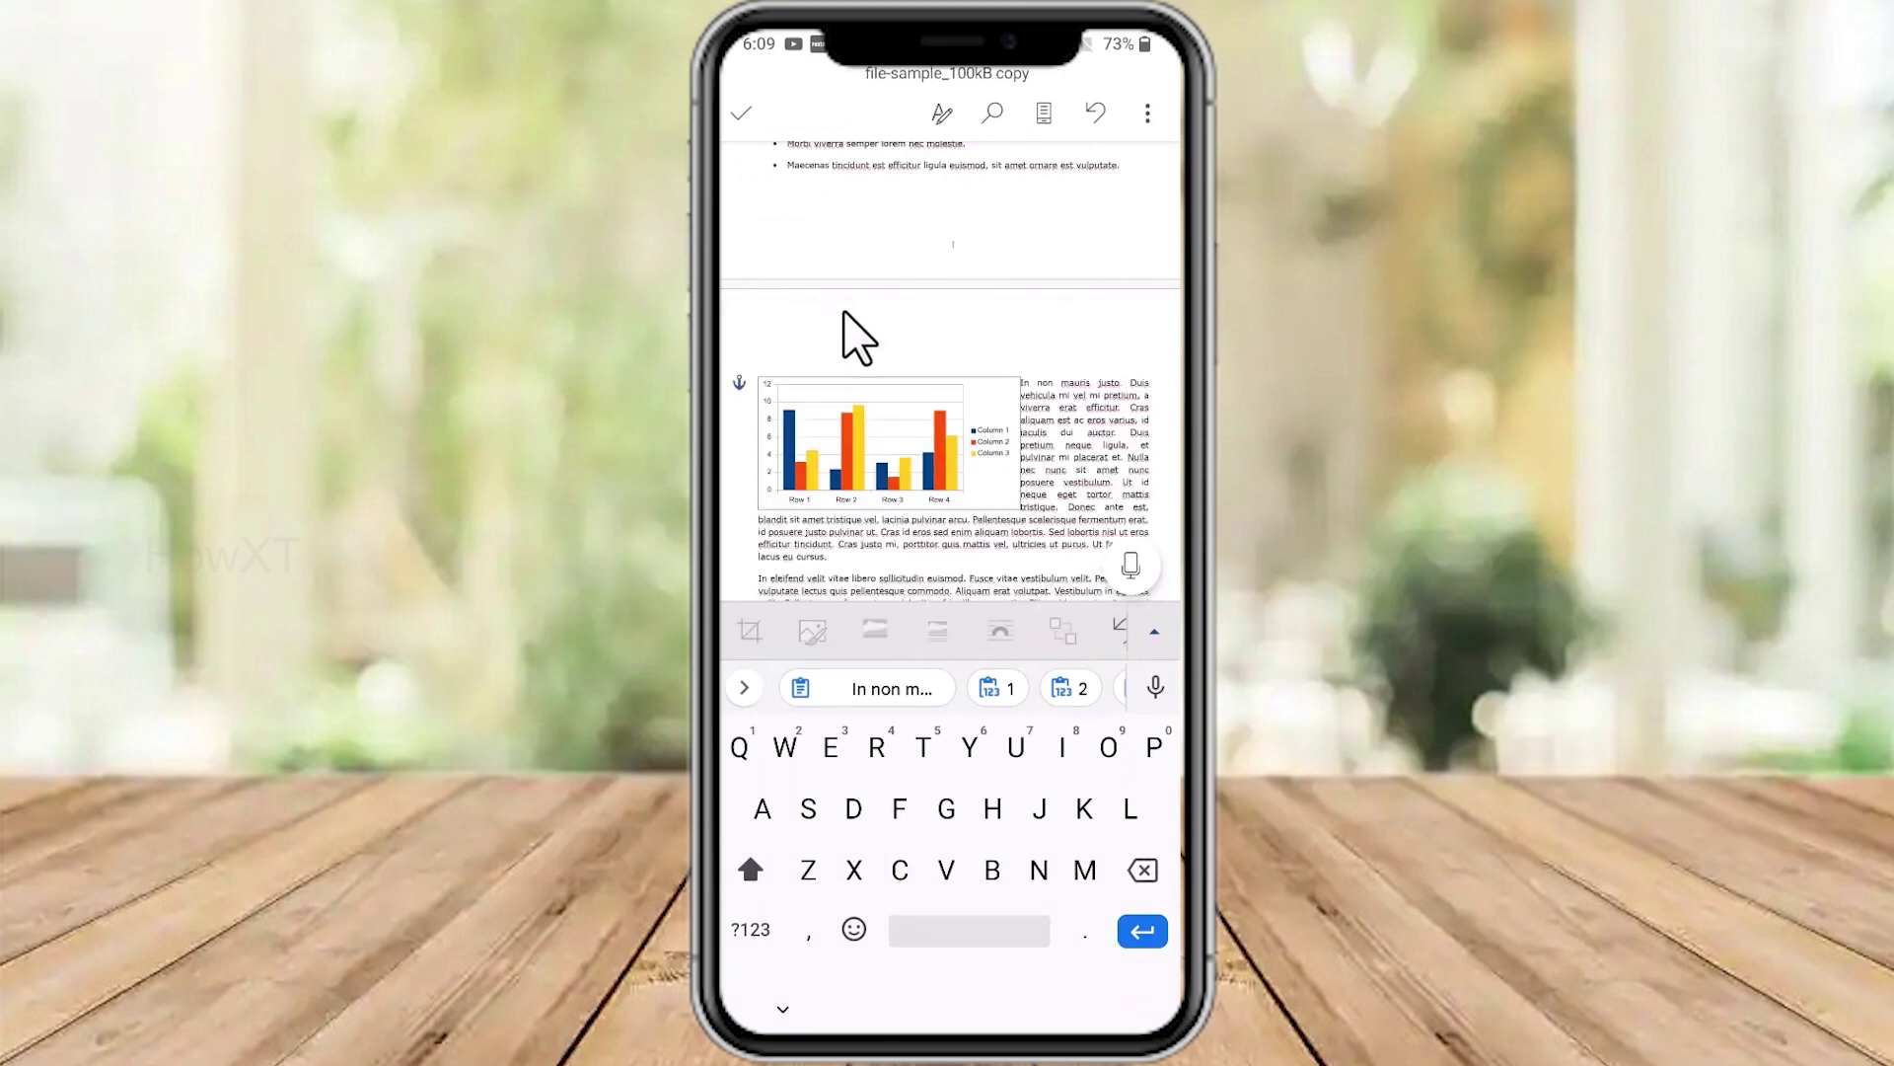
Cut the last page's content, from the heading "In eleifend velit vitae libero sollicitudin euismod." through the laptop picture
scroll(845, 313, up, 10)
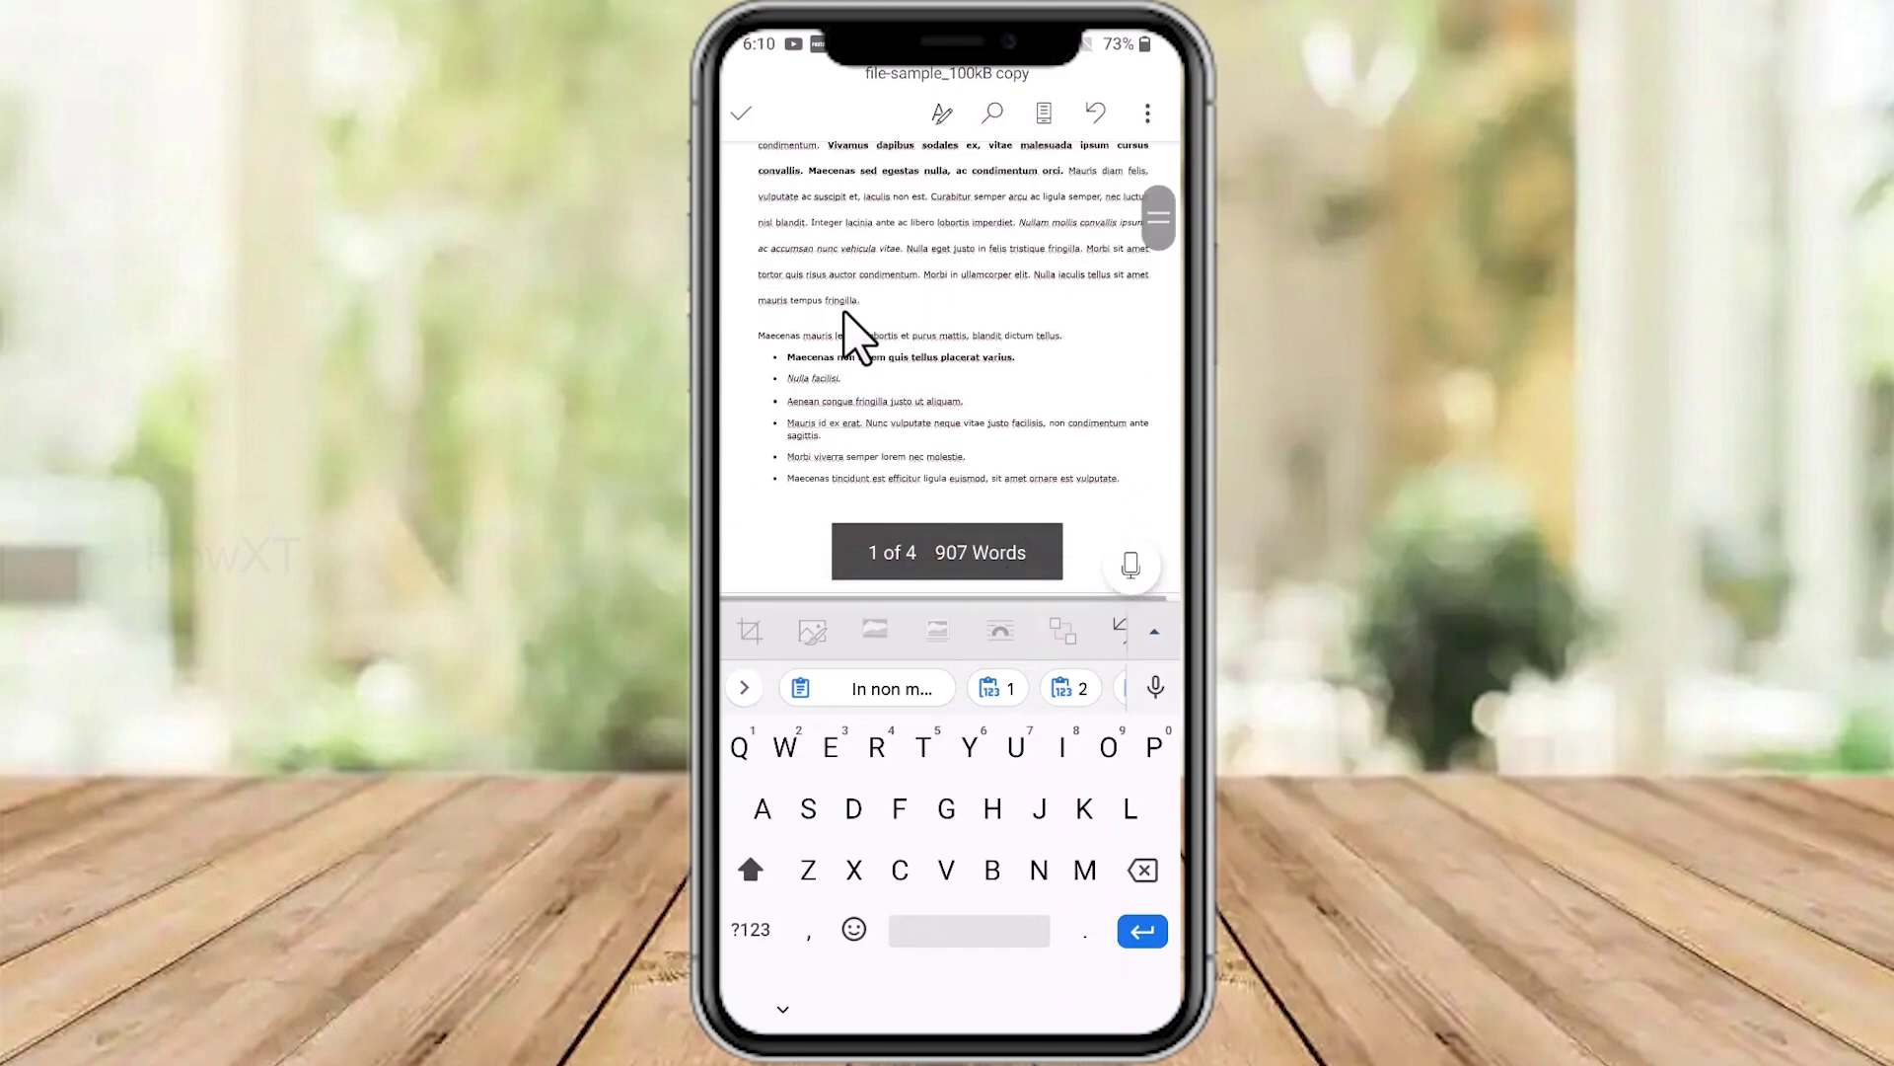
scroll(845, 312, down, 15)
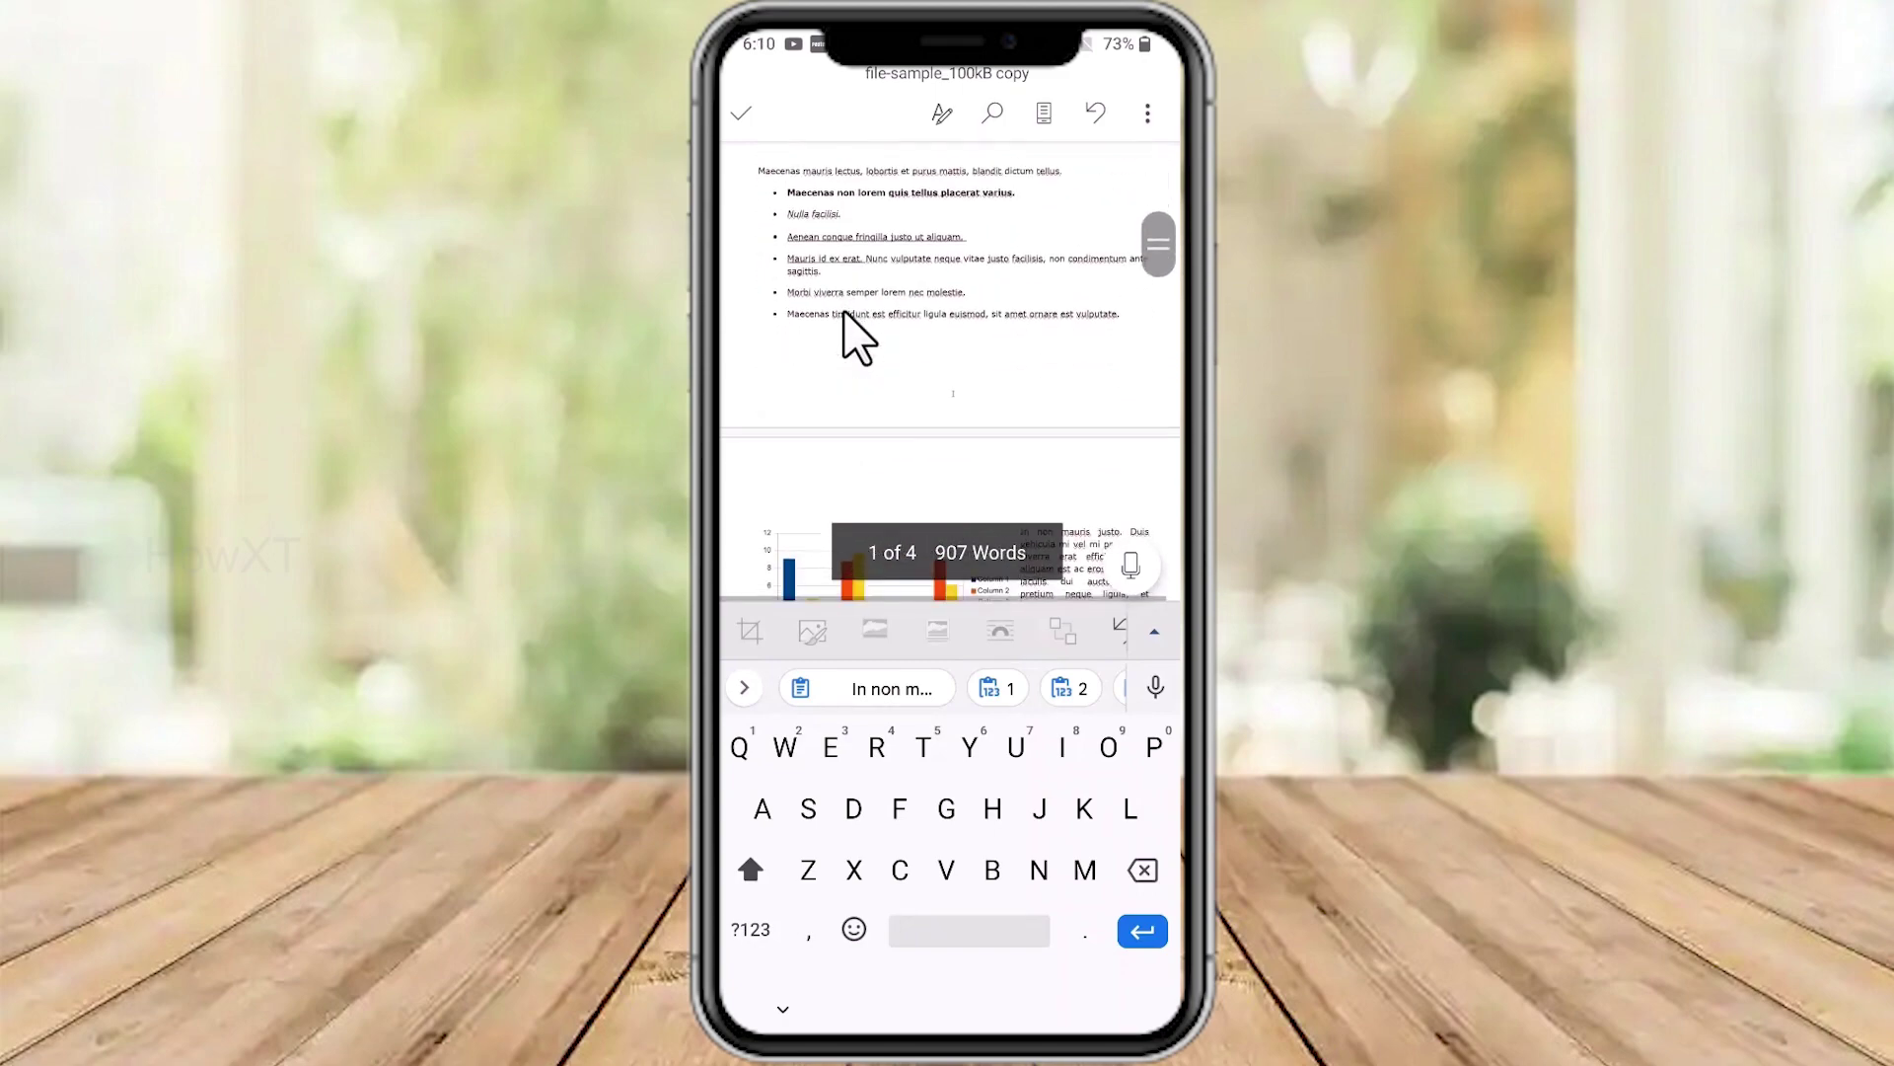
scroll(845, 313, down, 10)
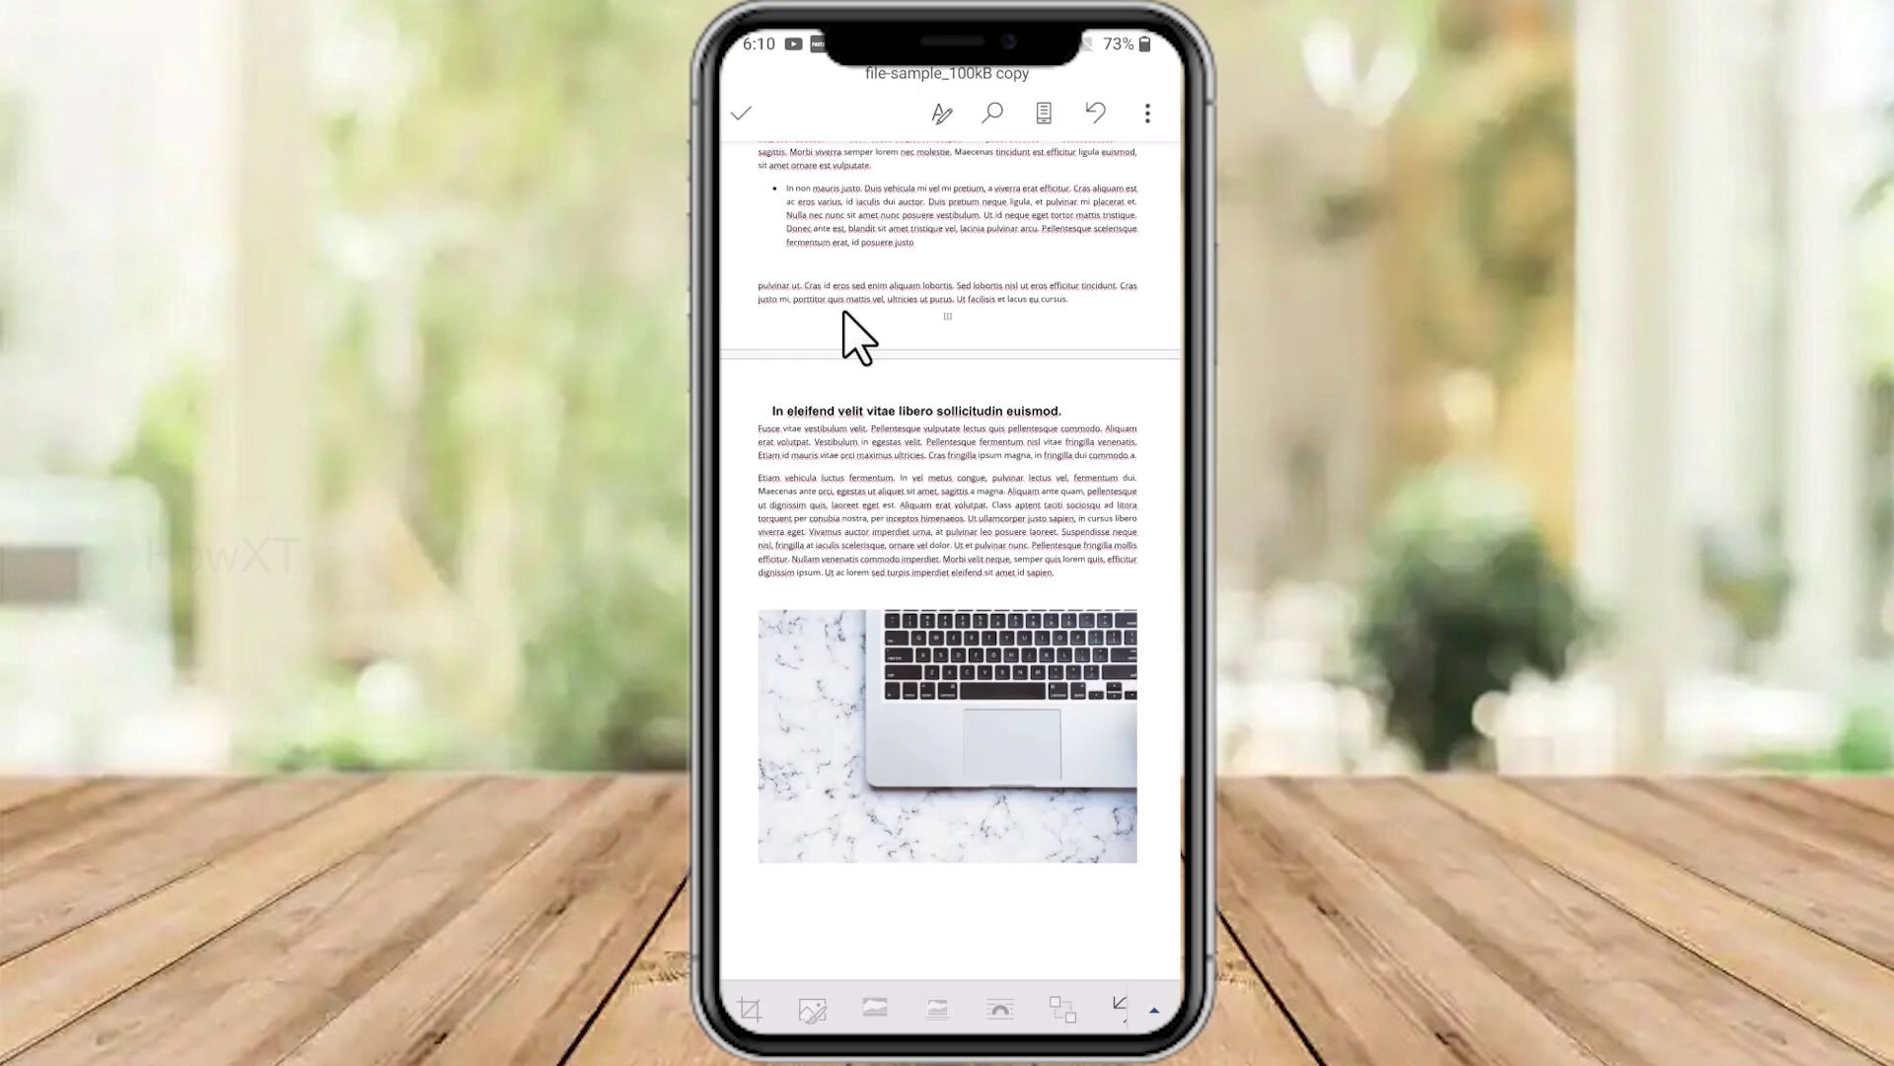
click(741, 113)
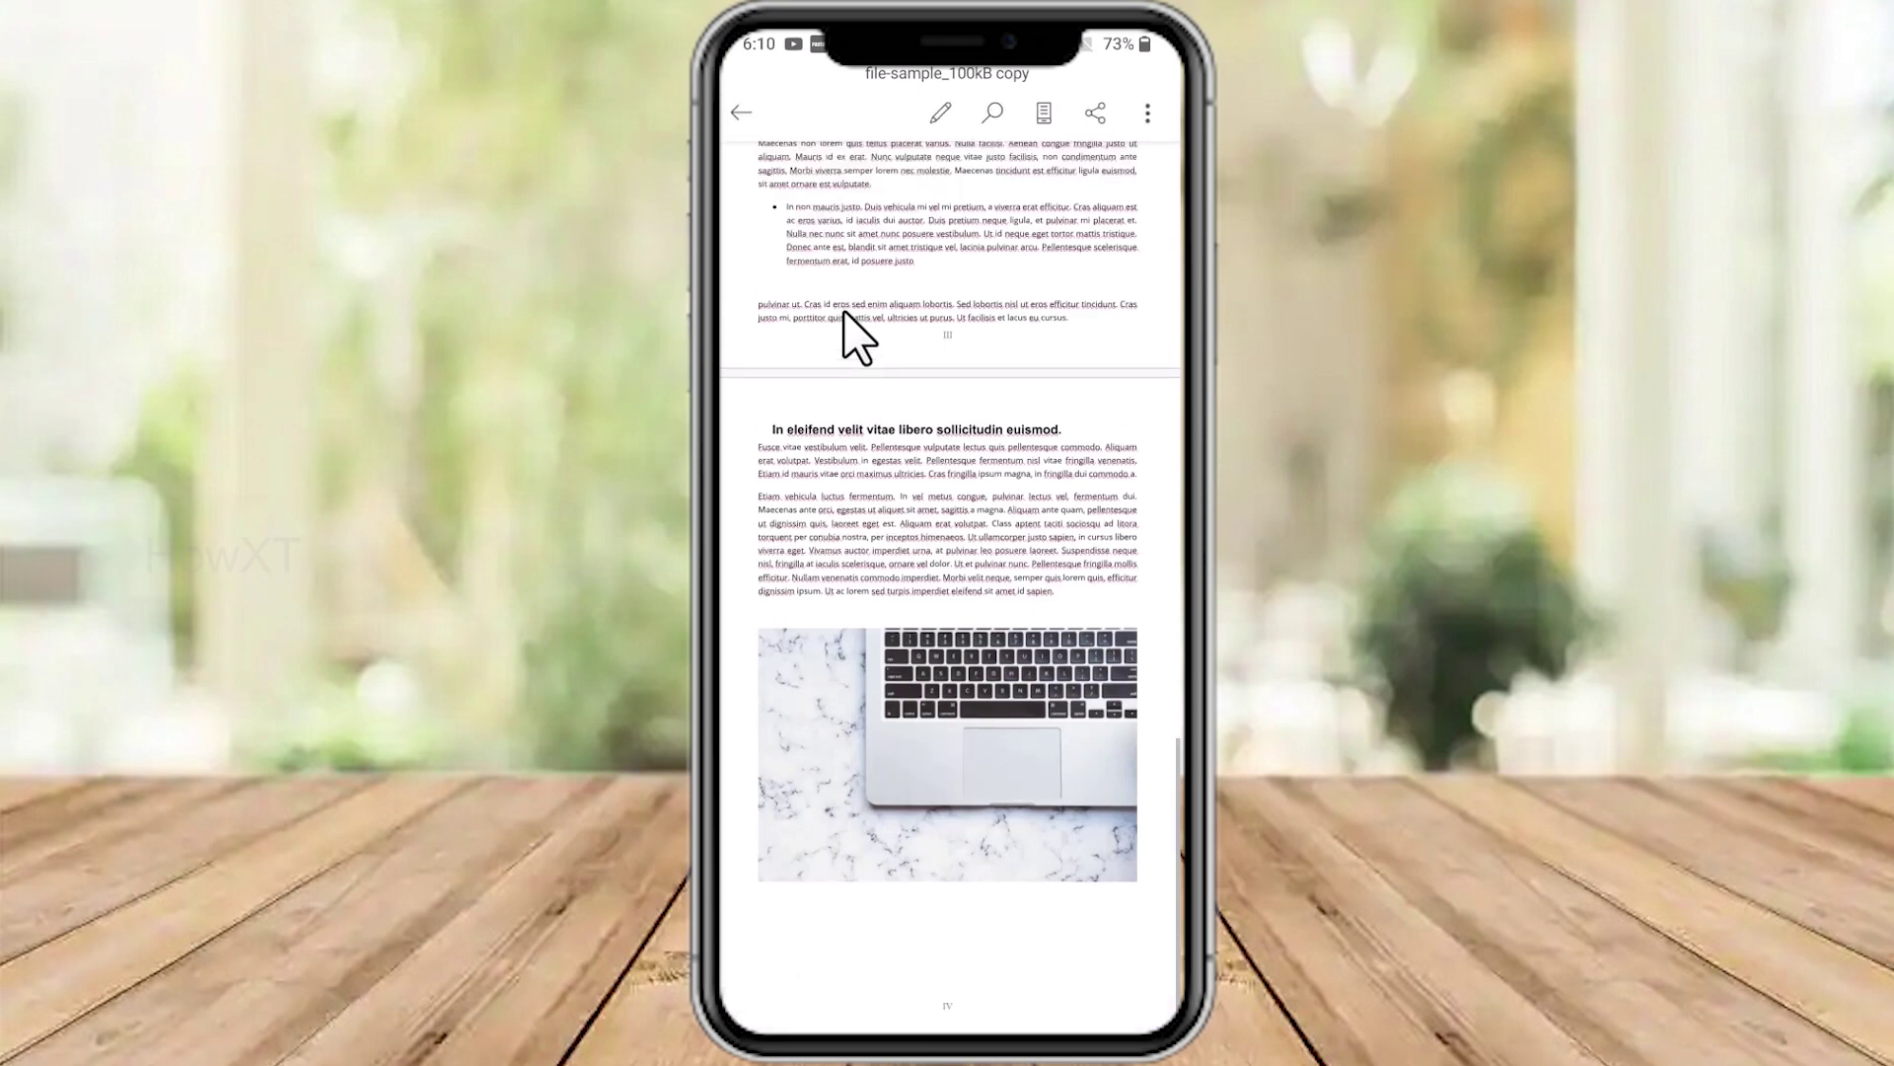
drag(780, 479, 763, 913)
drag(758, 478, 773, 464)
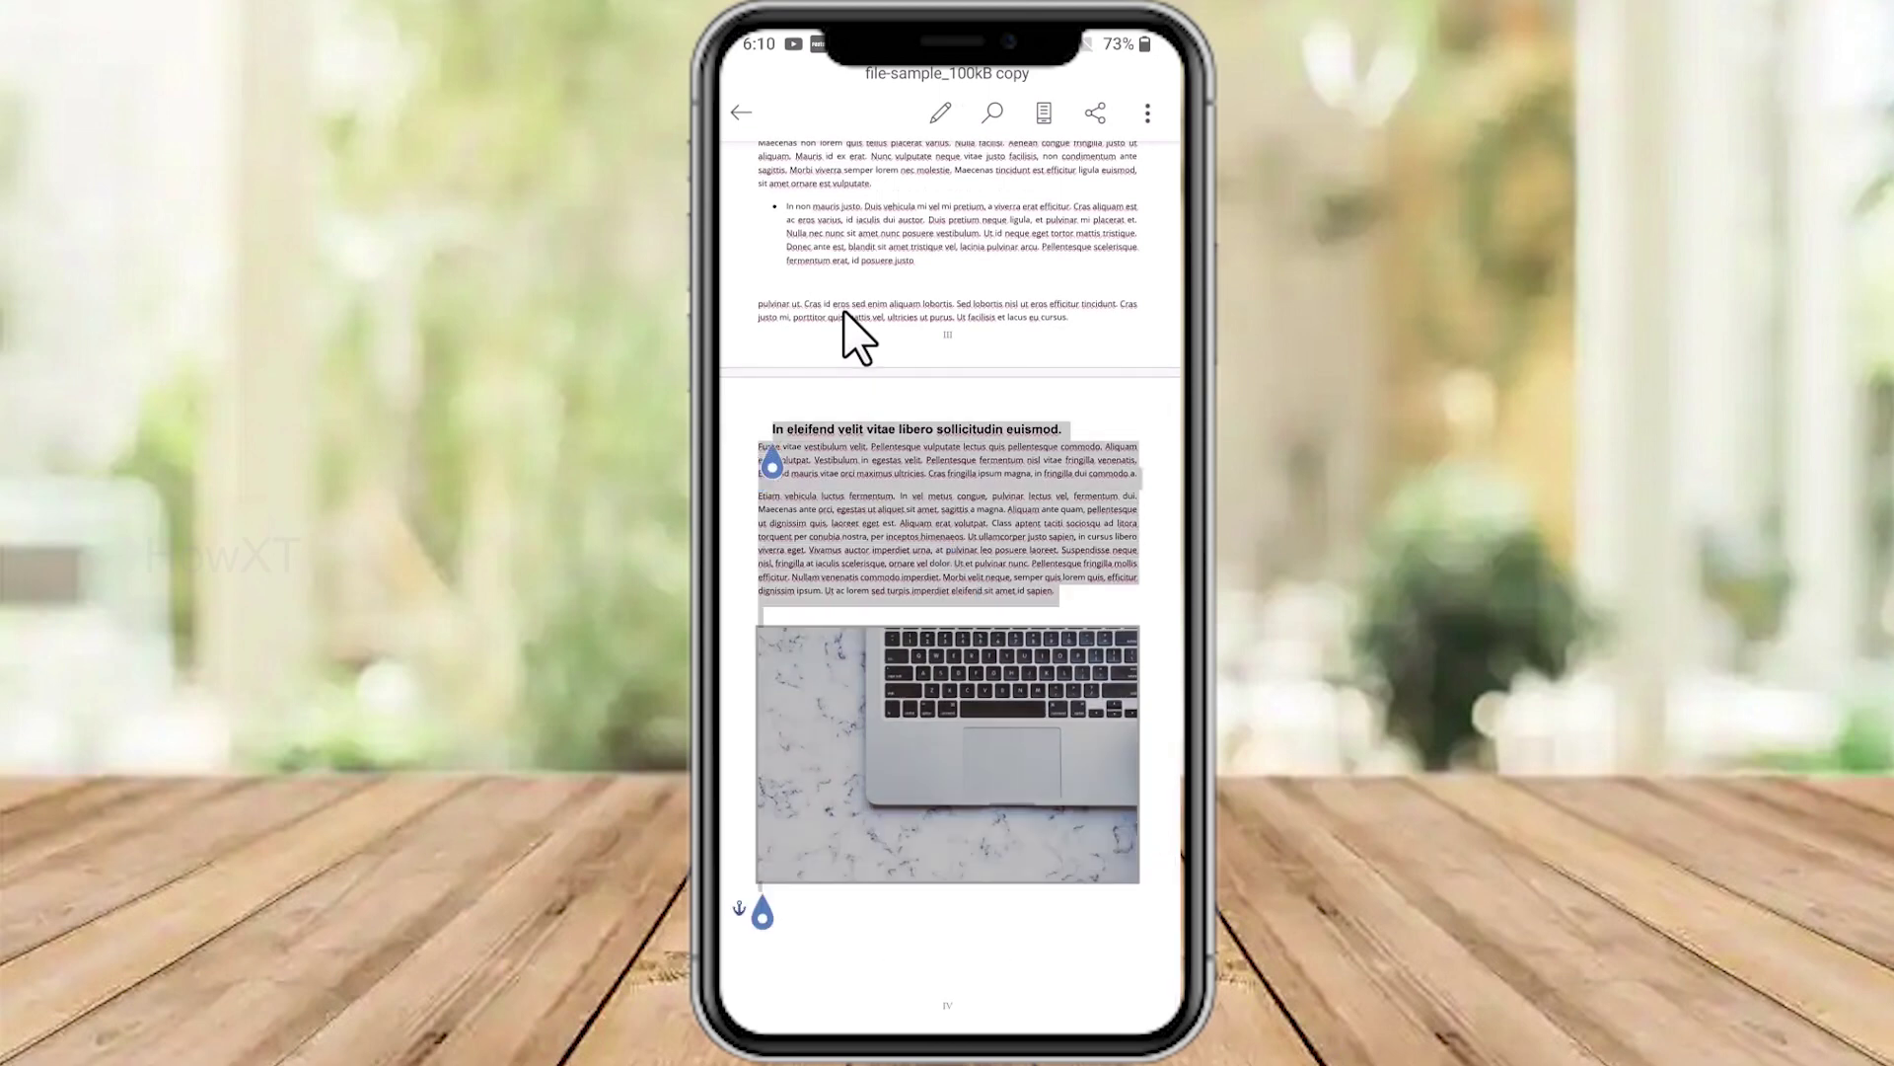
click(789, 385)
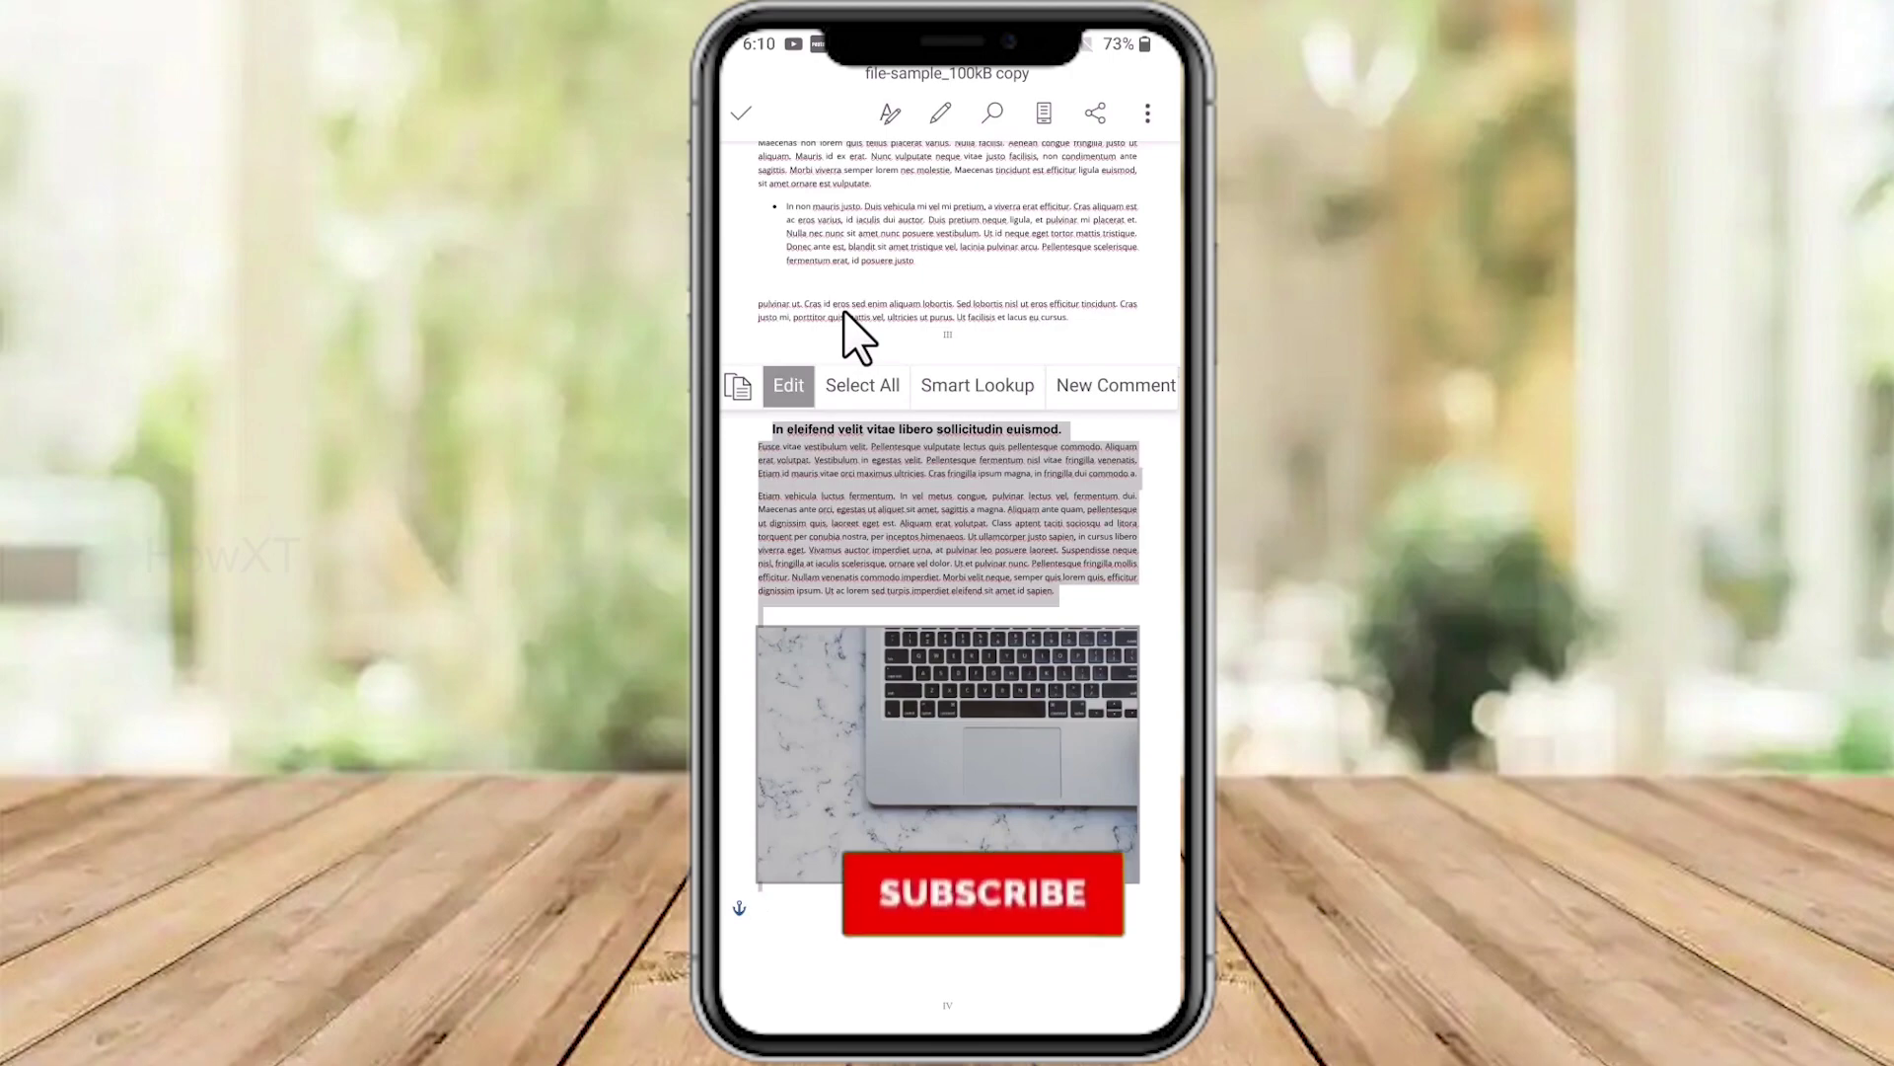
click(738, 385)
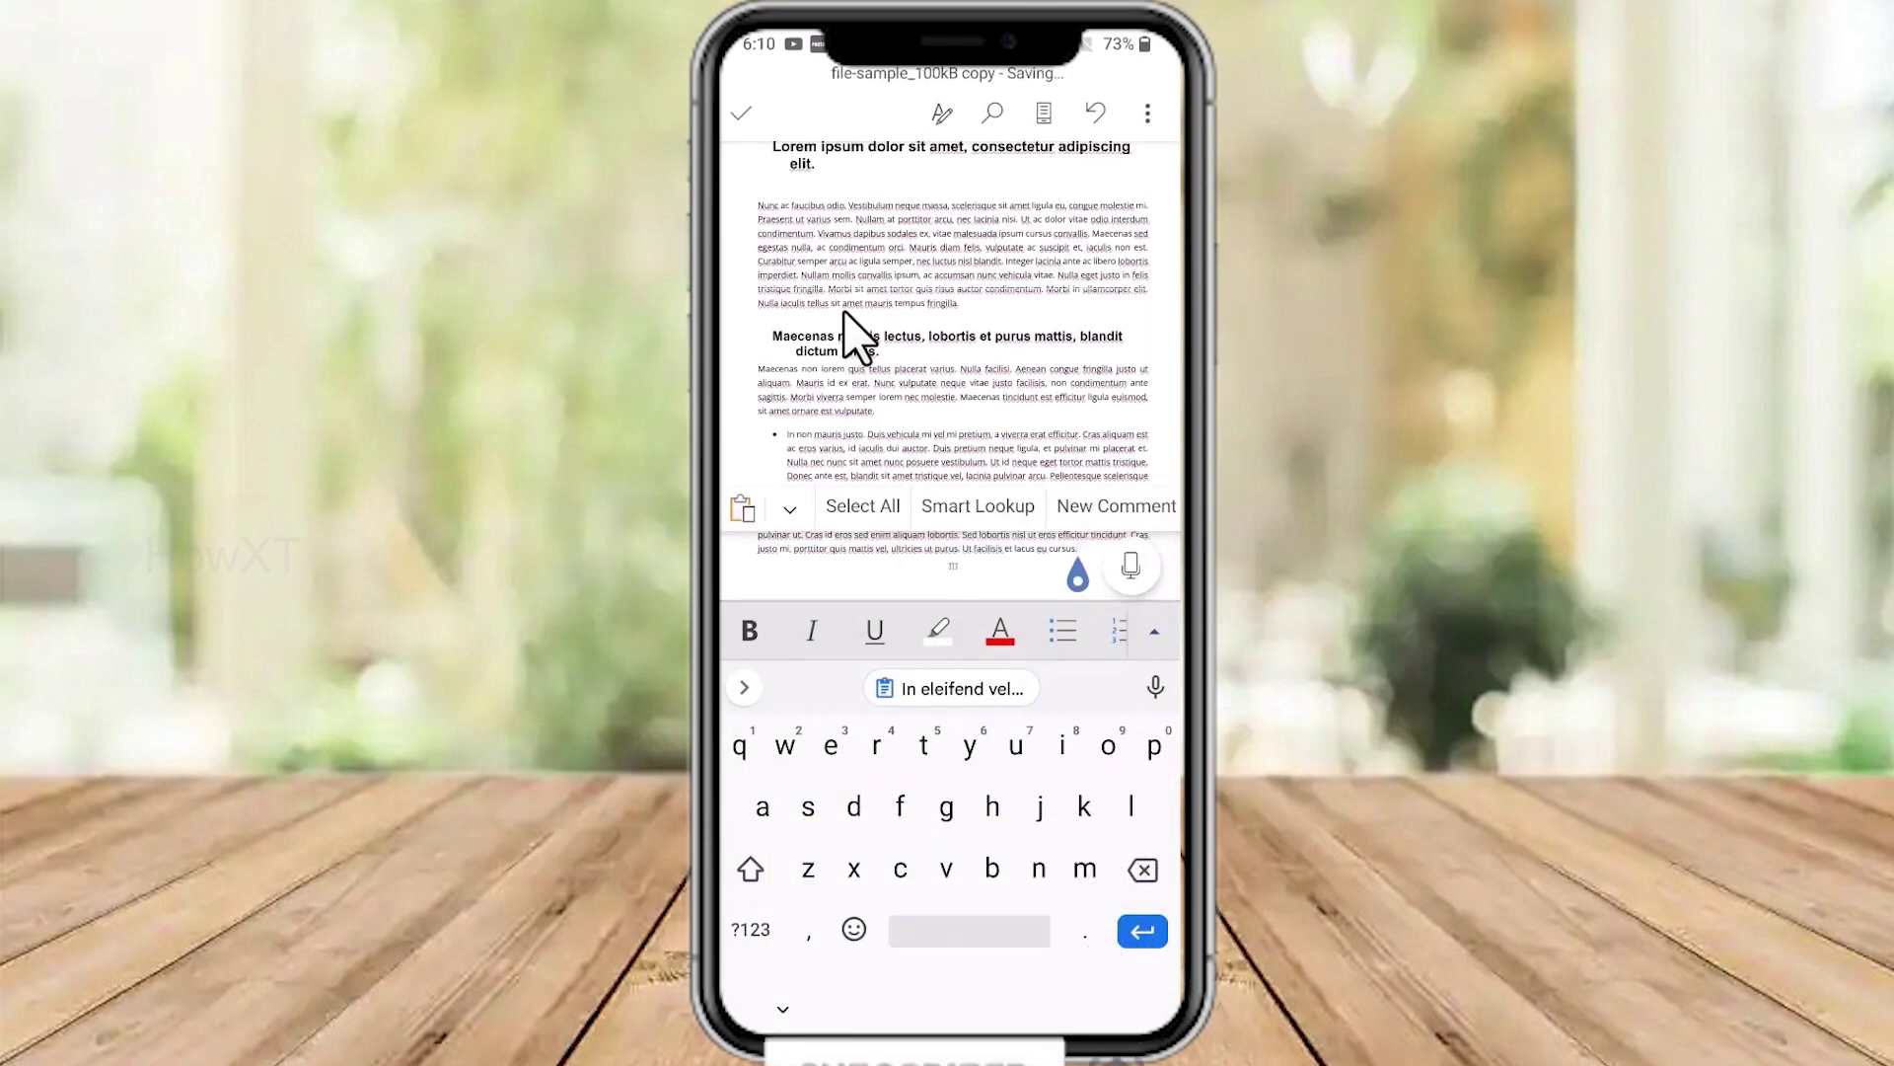
Insert a blank page after the first page, ahead of the bar chart that starts the second page
scroll(856, 335, up, 10)
scroll(856, 339, up, 4)
scroll(856, 338, down, 4)
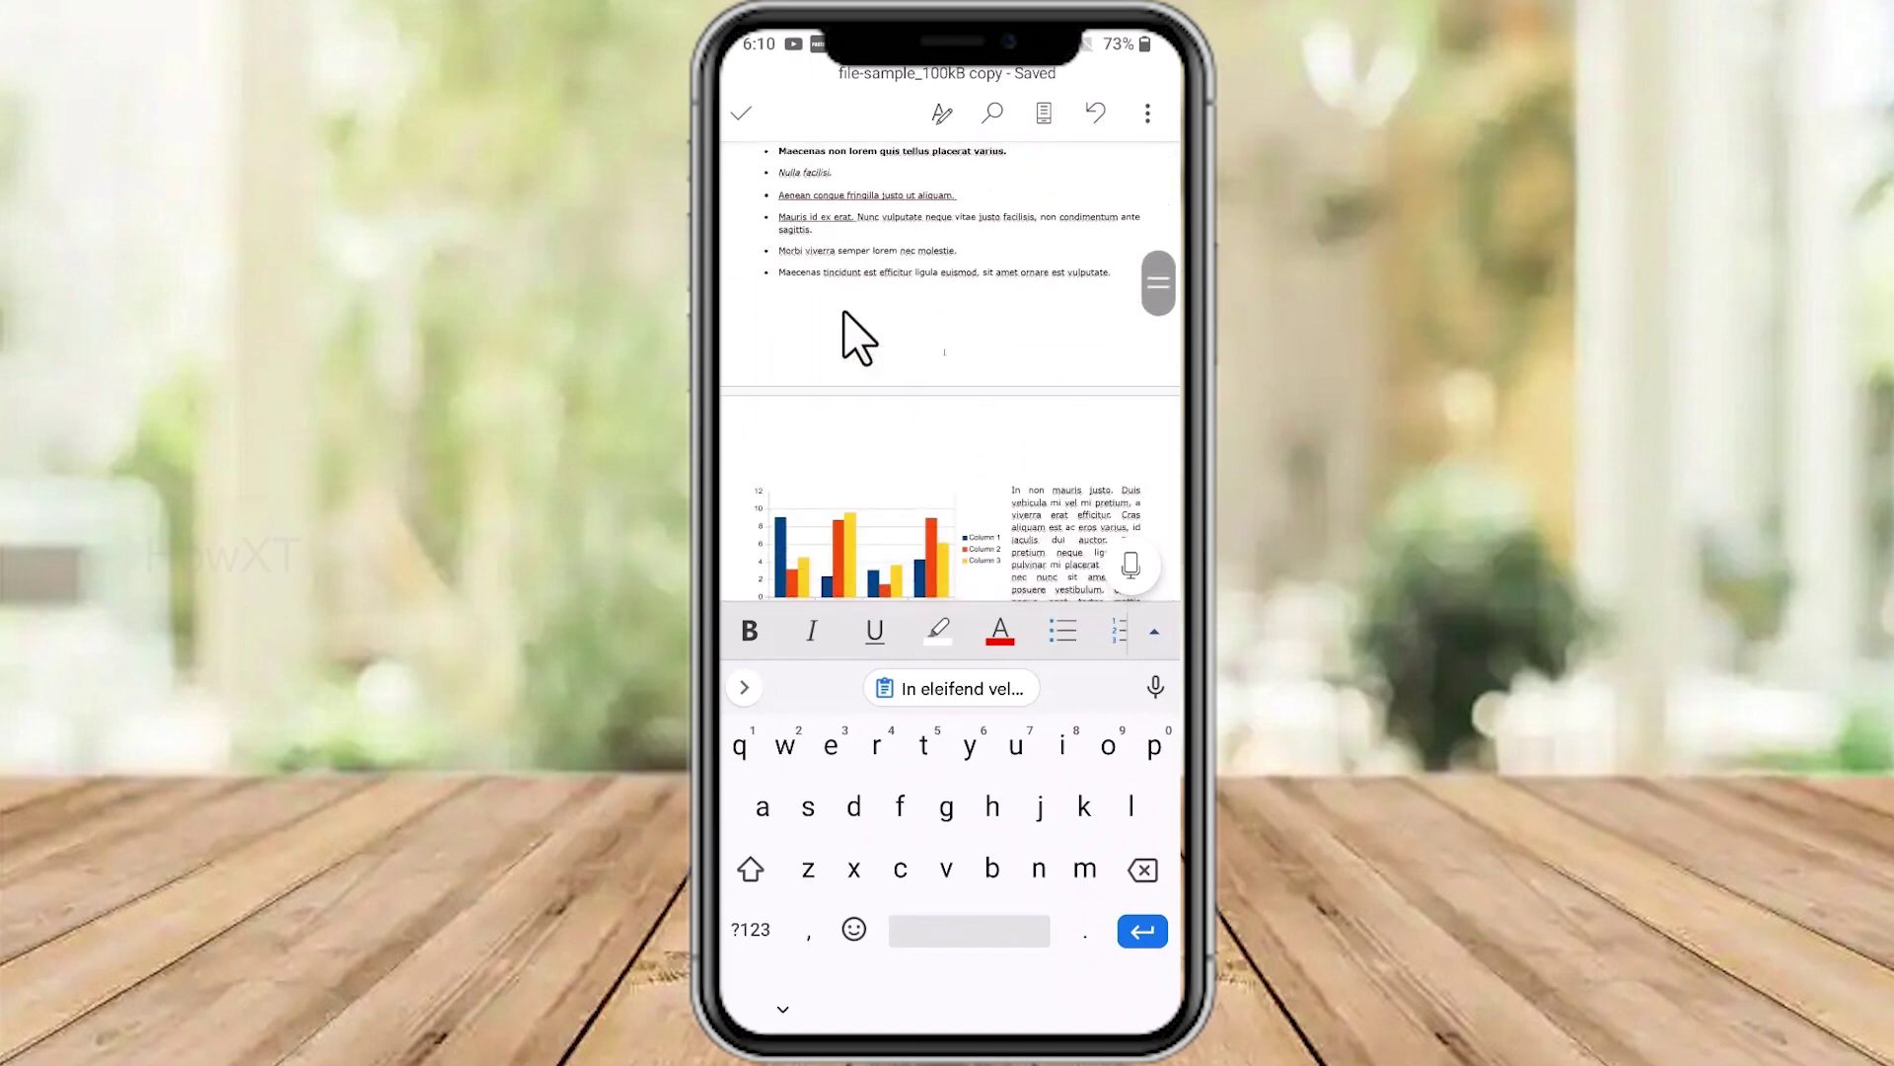
click(844, 314)
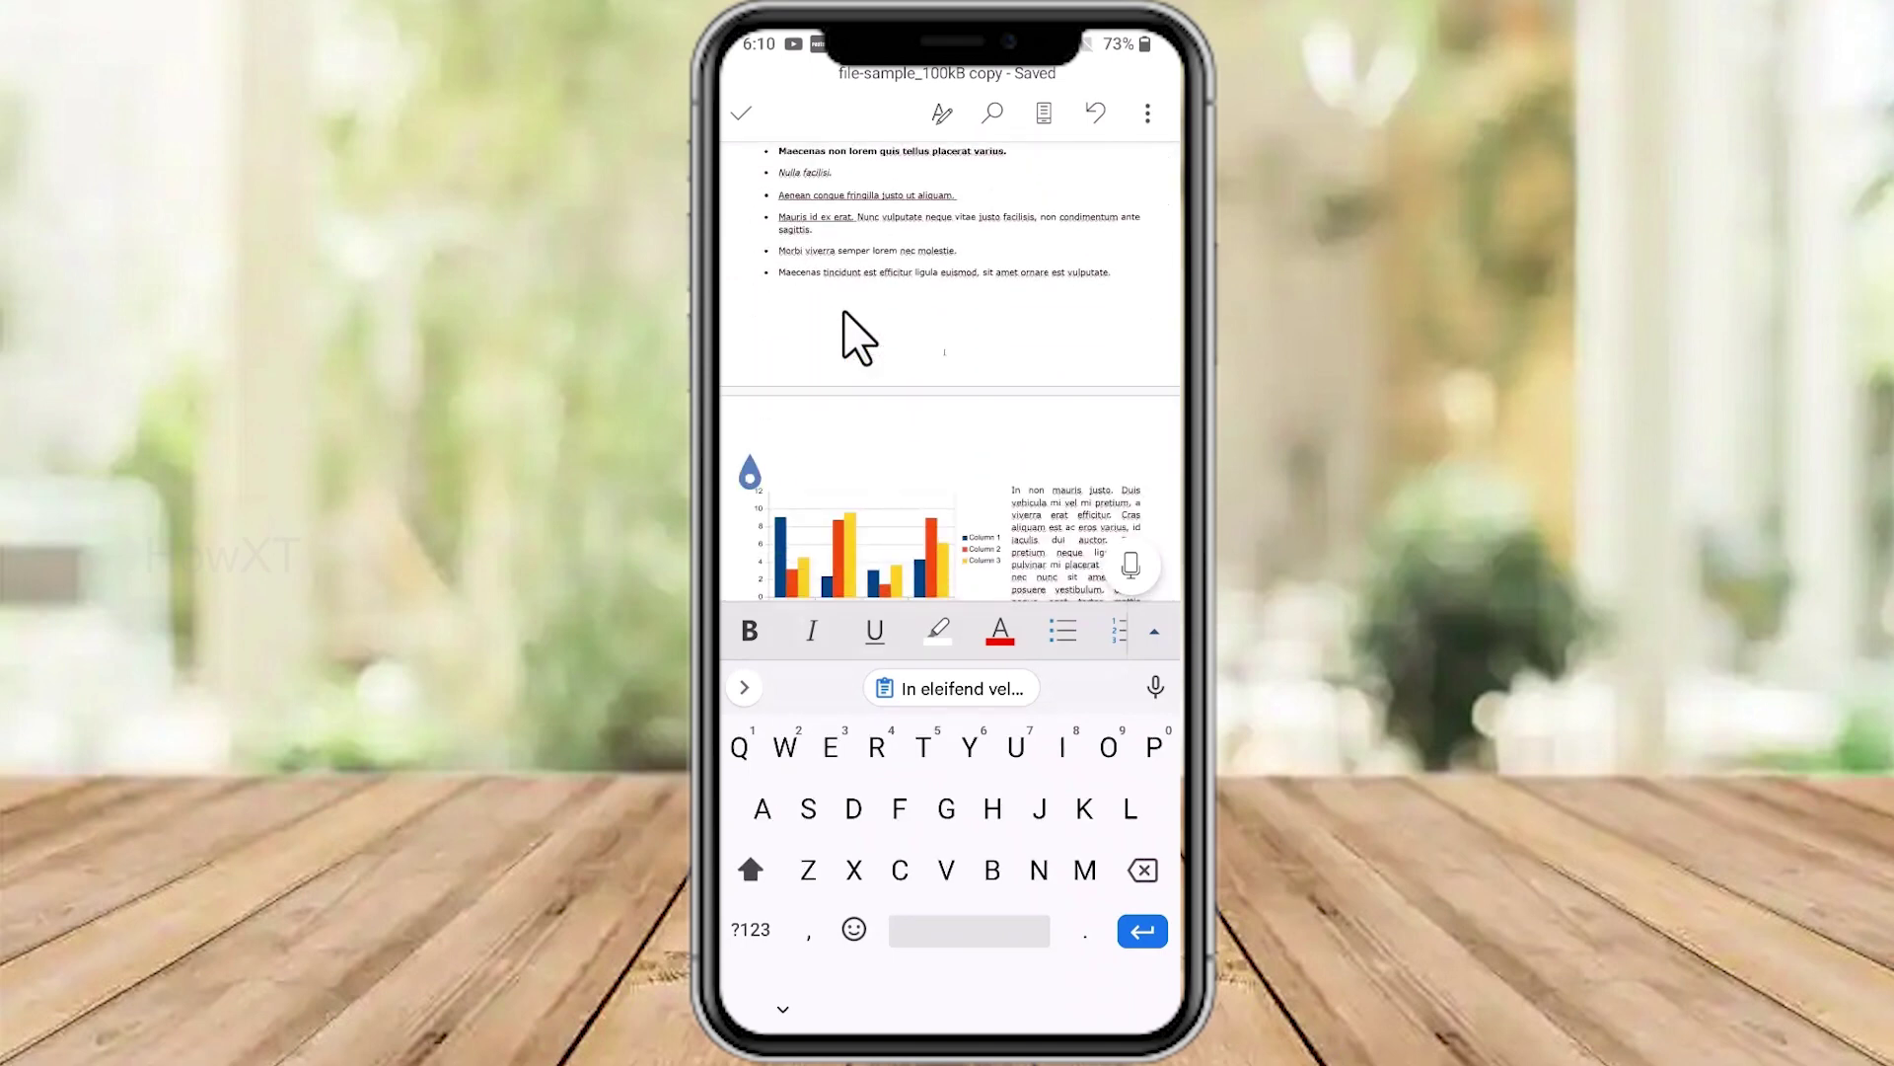
click(1155, 632)
click(785, 678)
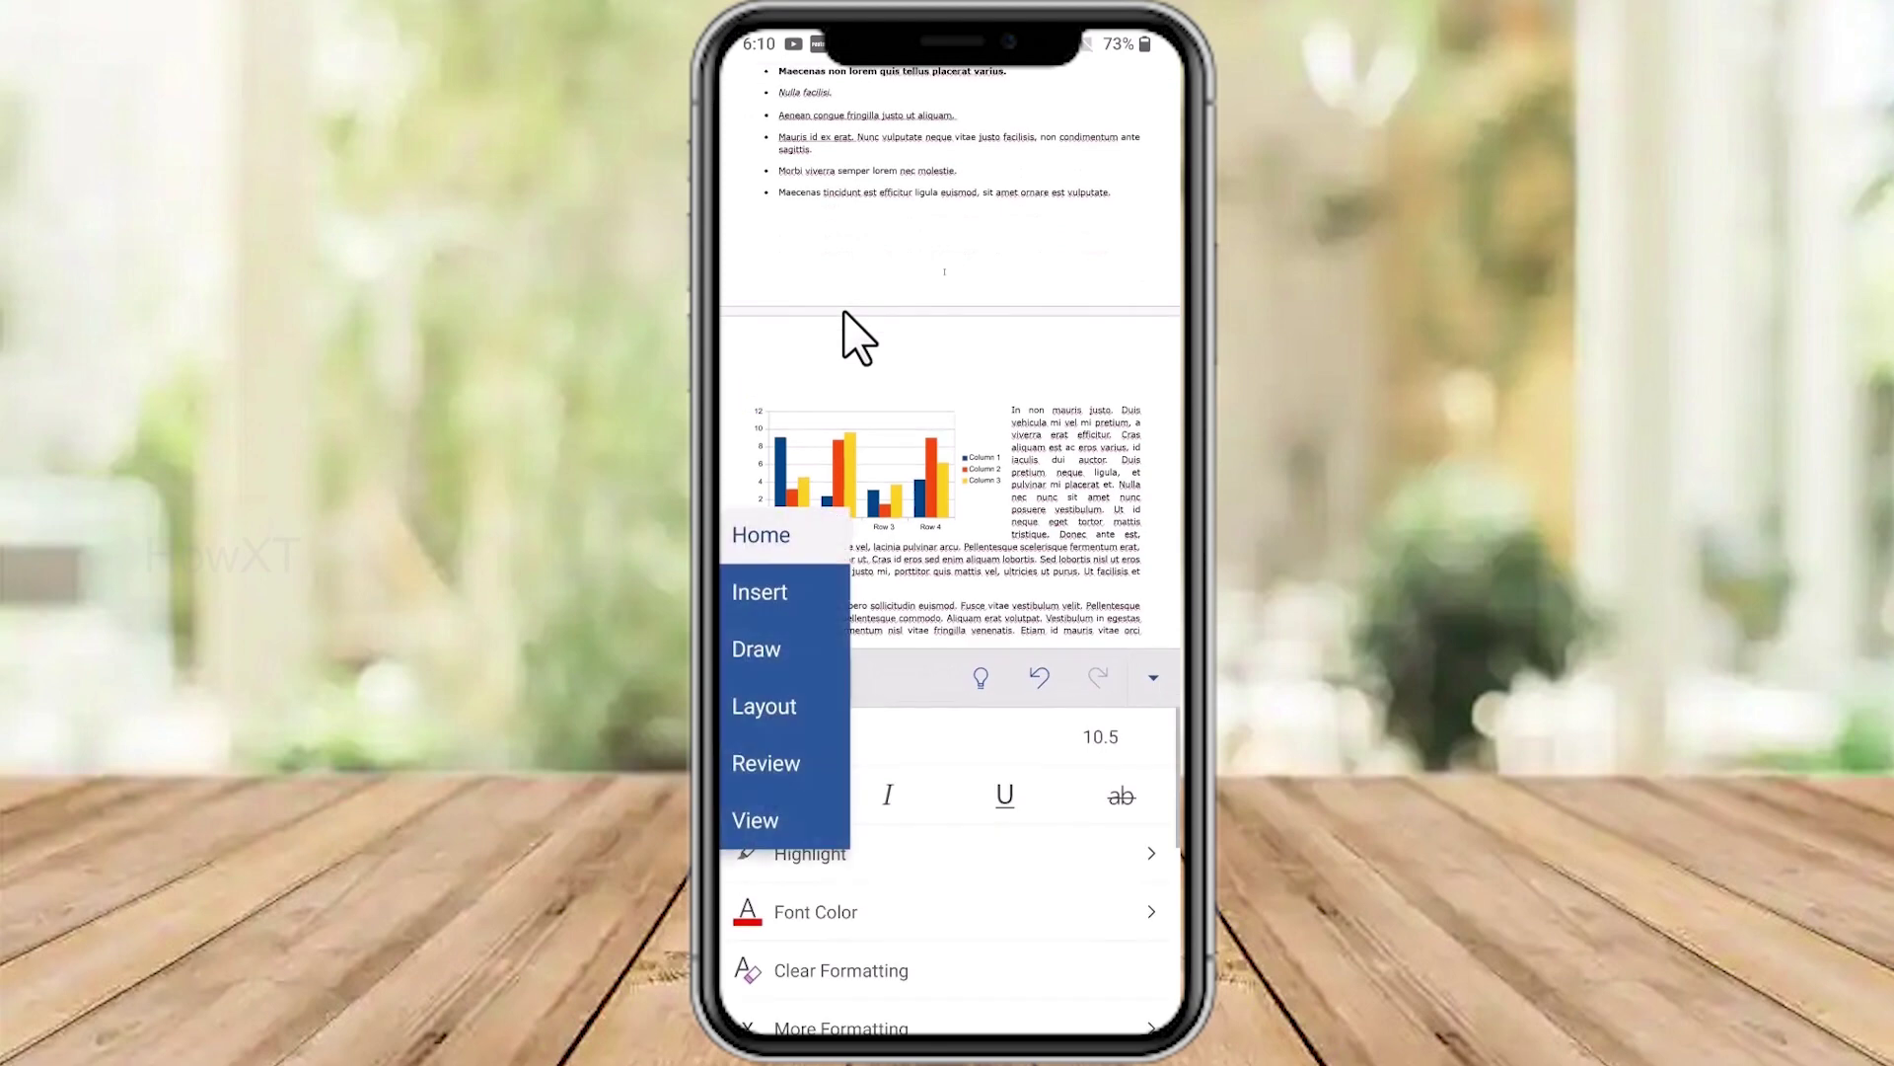
click(760, 592)
click(819, 738)
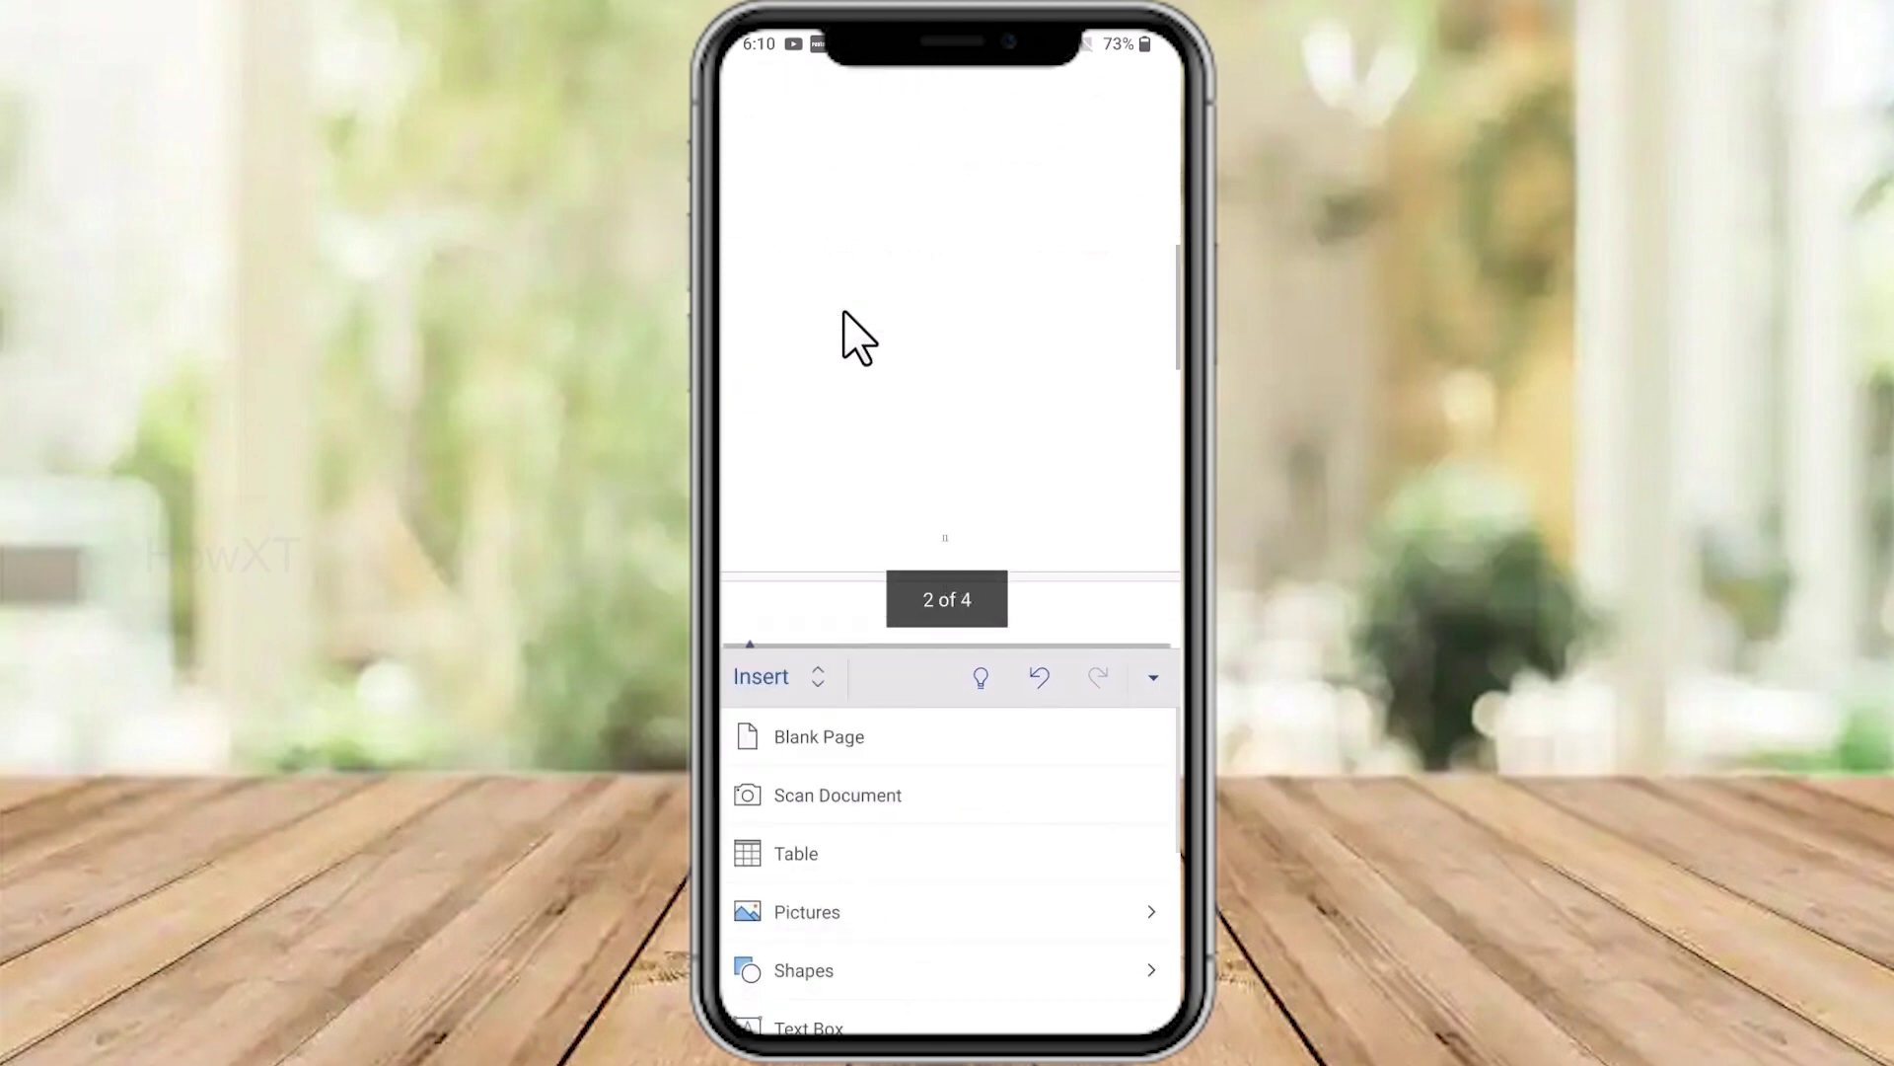
Paste the cut last-page content onto the new blank page and look through the document's page order
scroll(845, 314, up, 5)
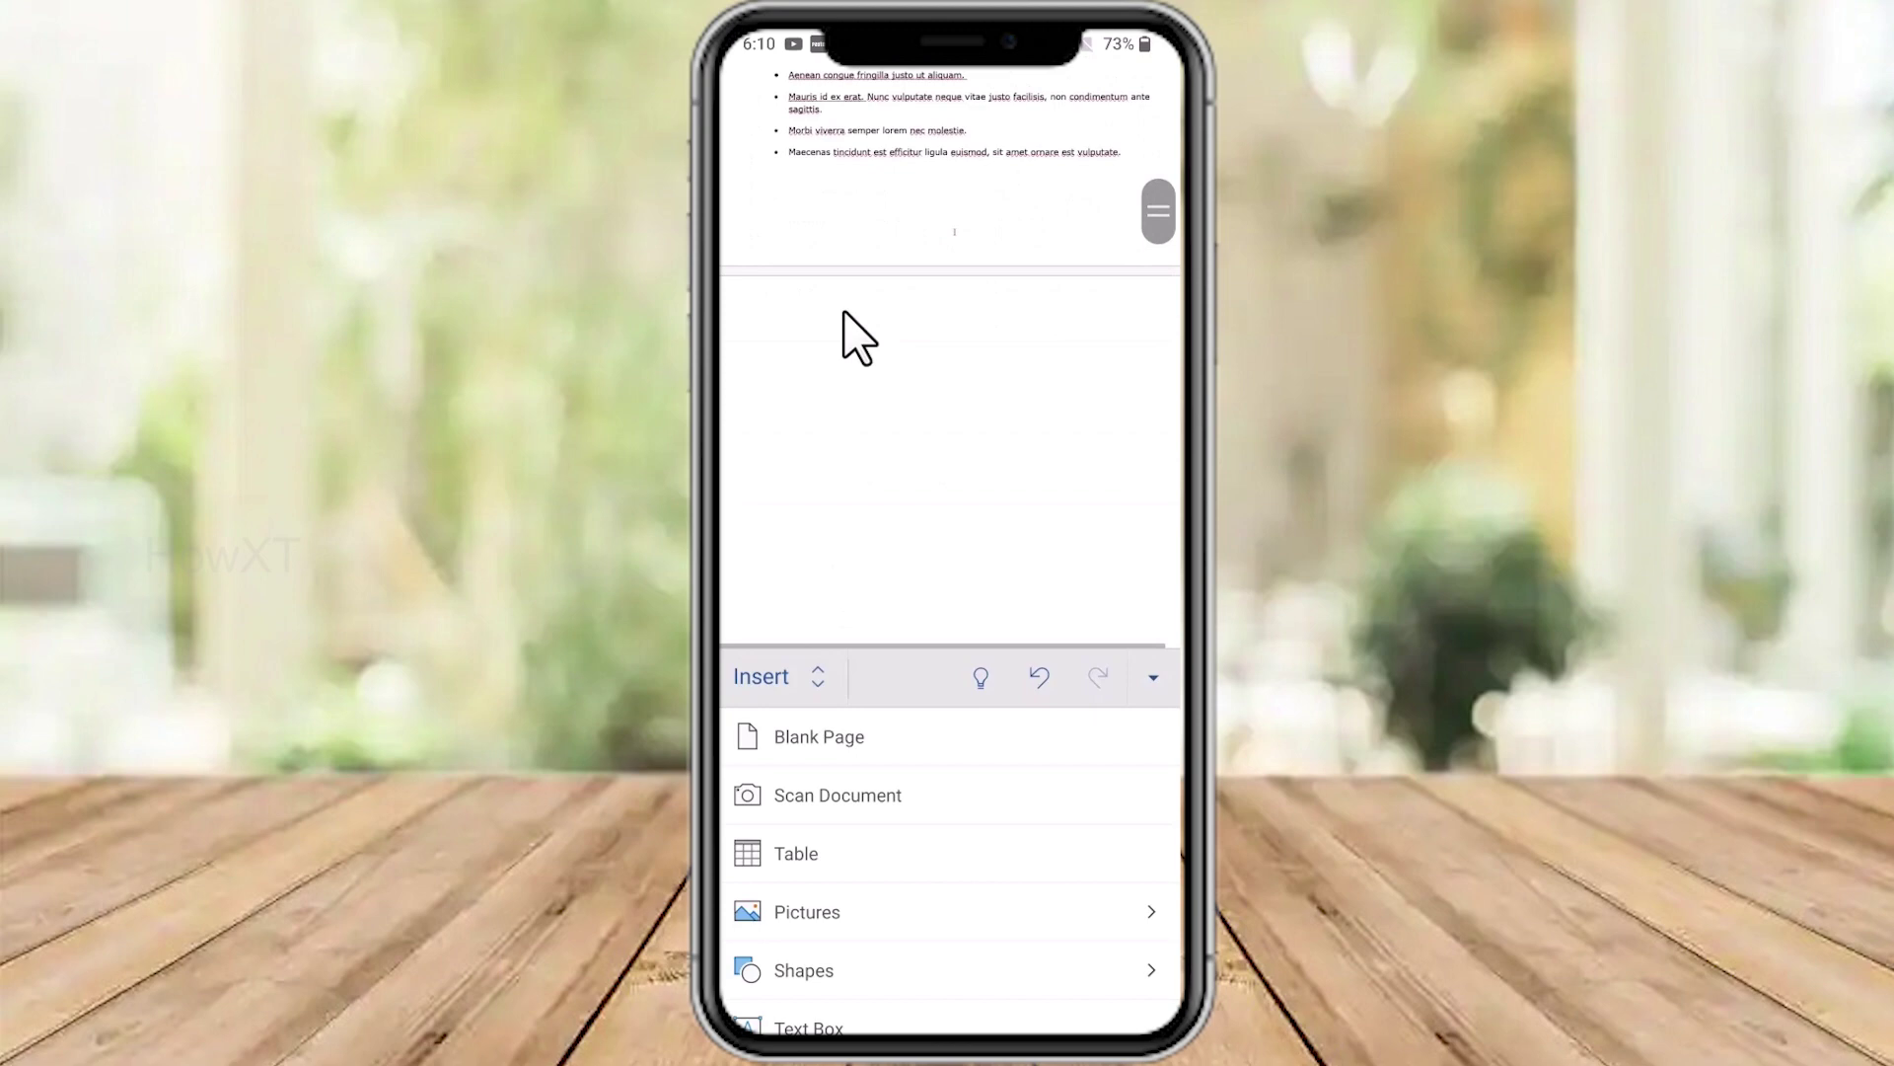
click(845, 314)
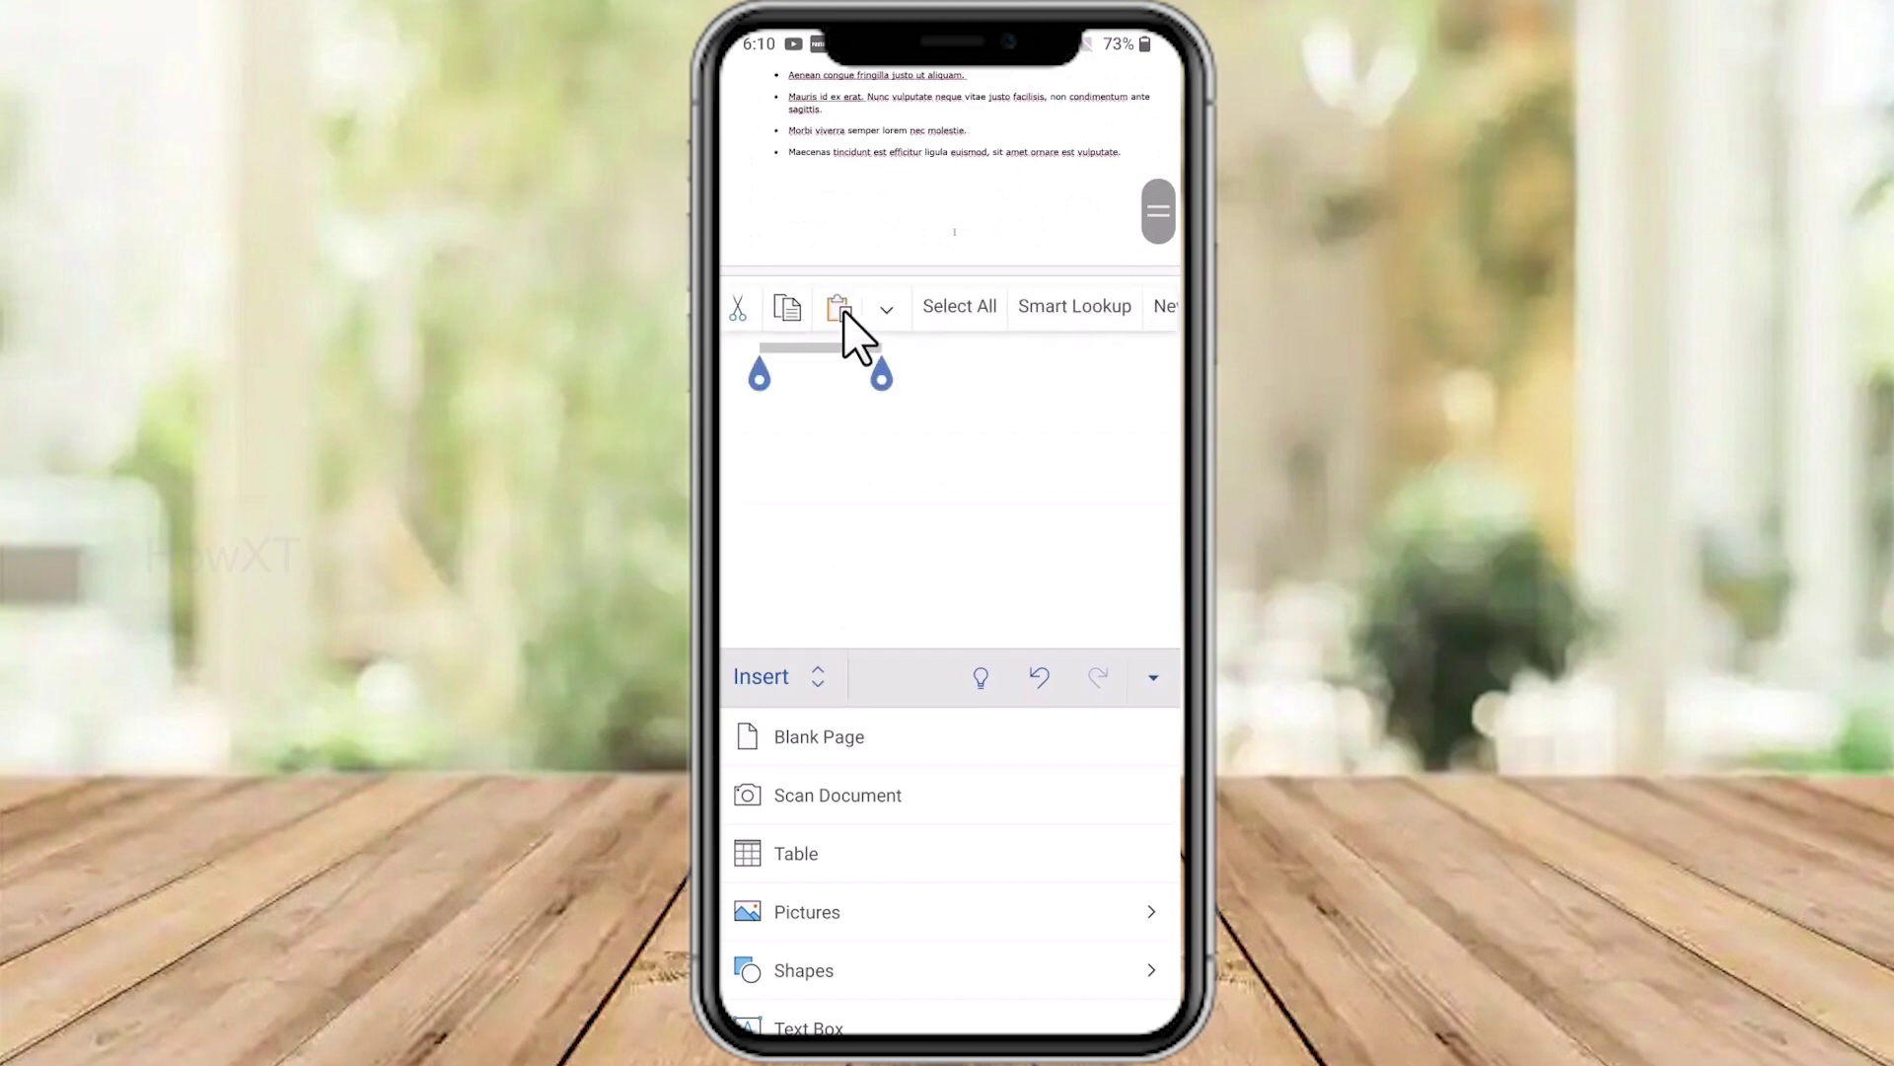
click(845, 314)
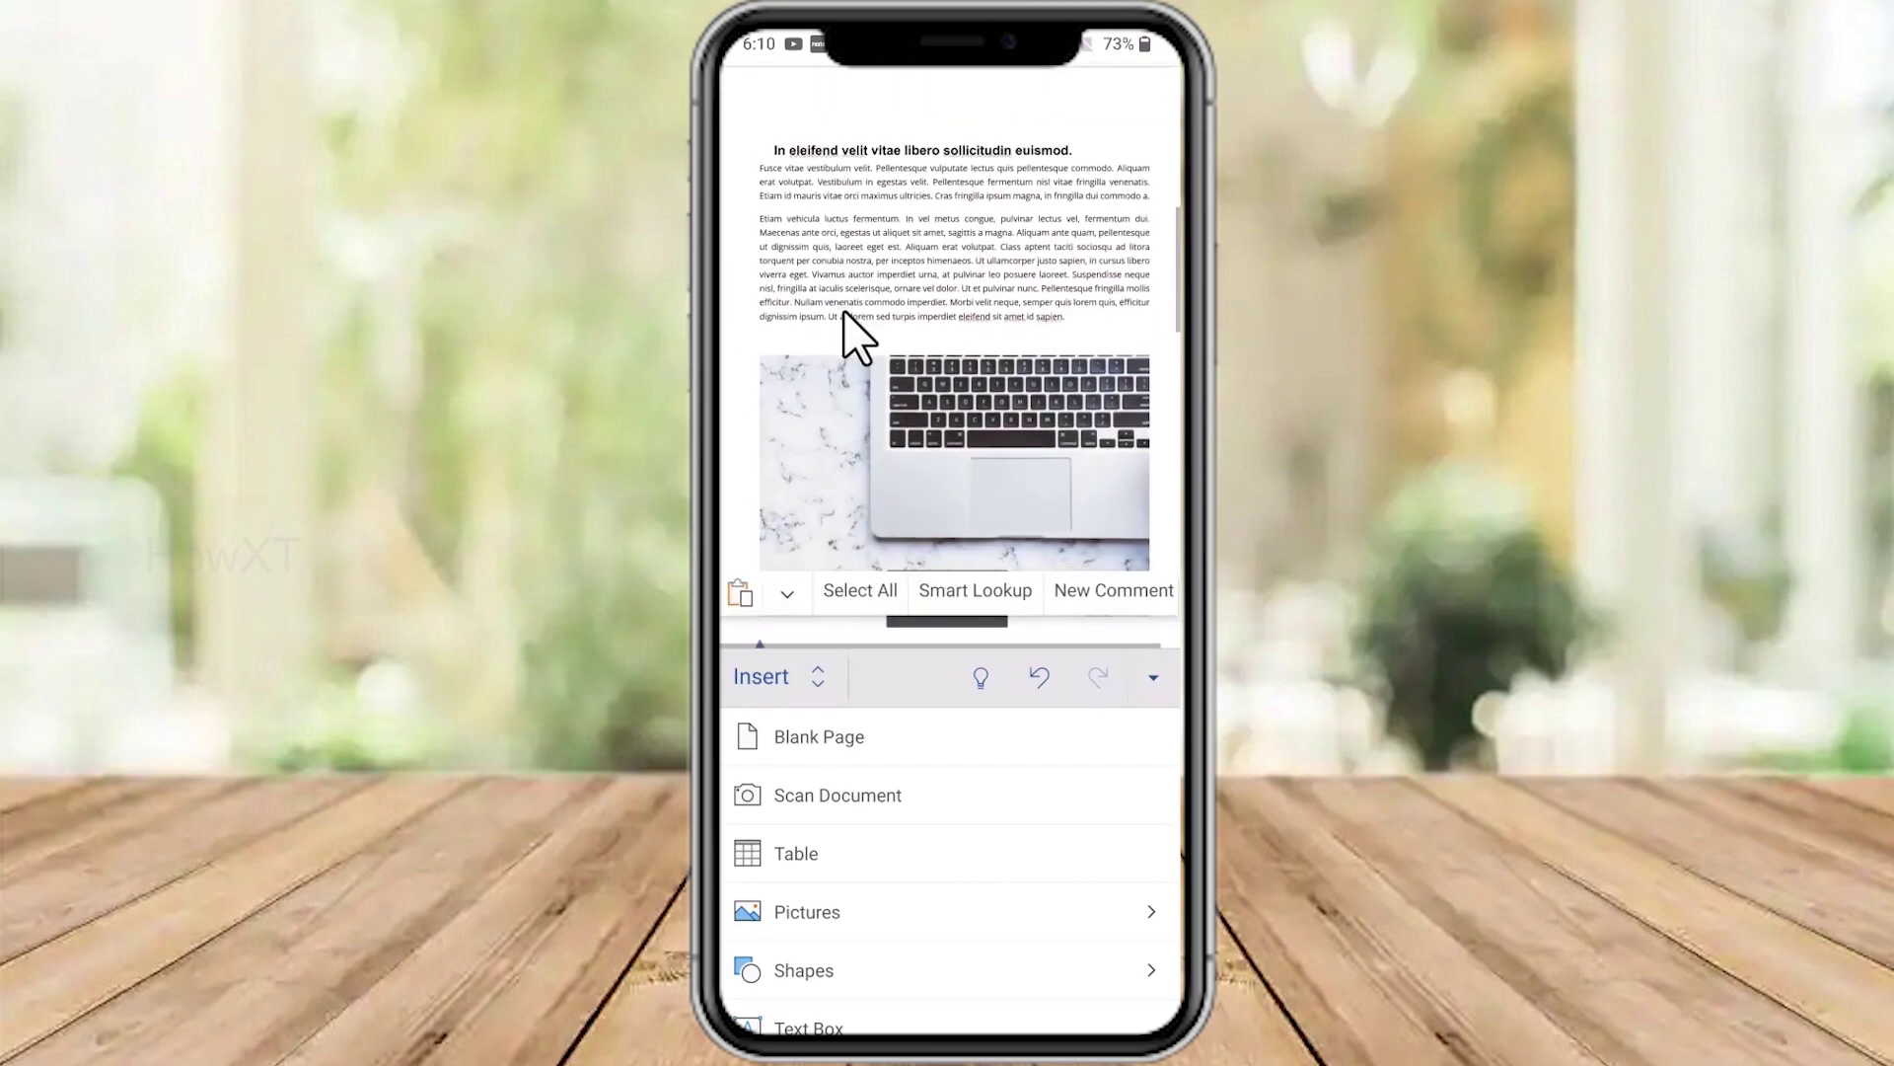
scroll(845, 314, up, 10)
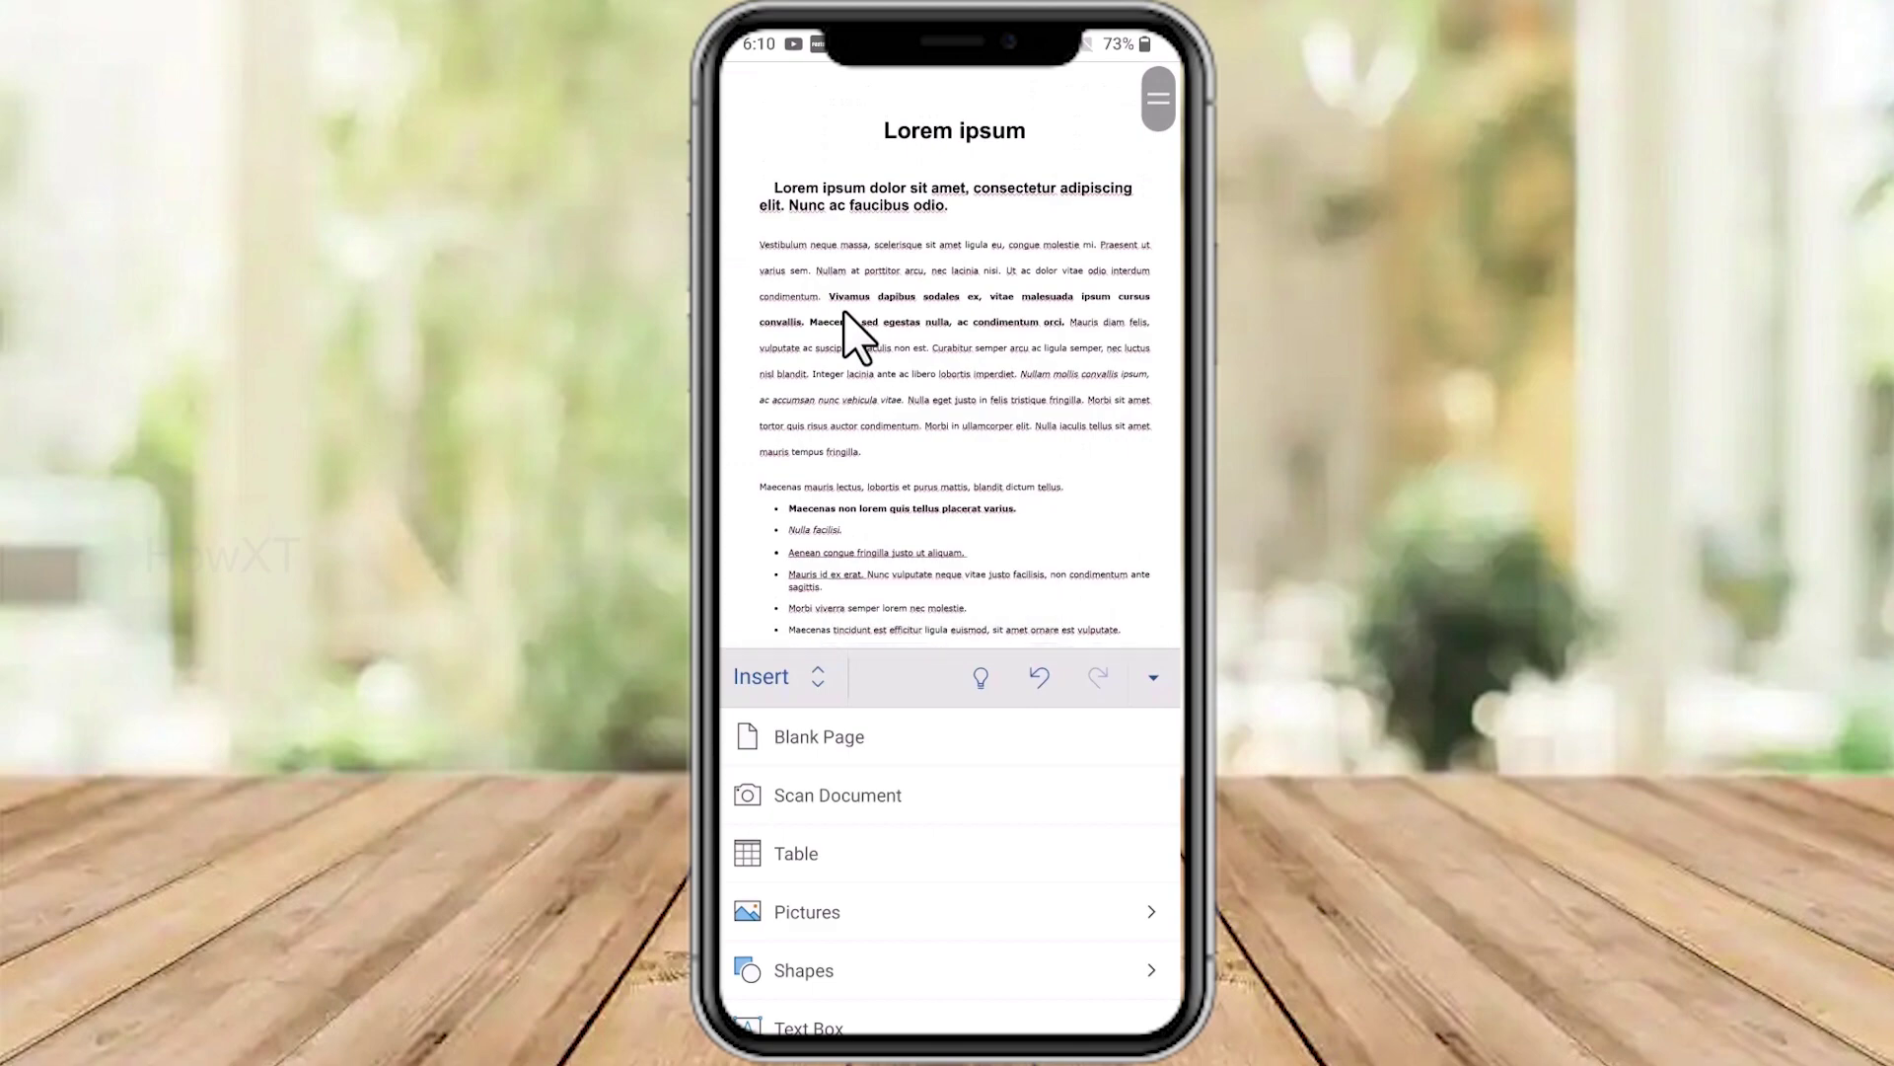
scroll(854, 335, down, 15)
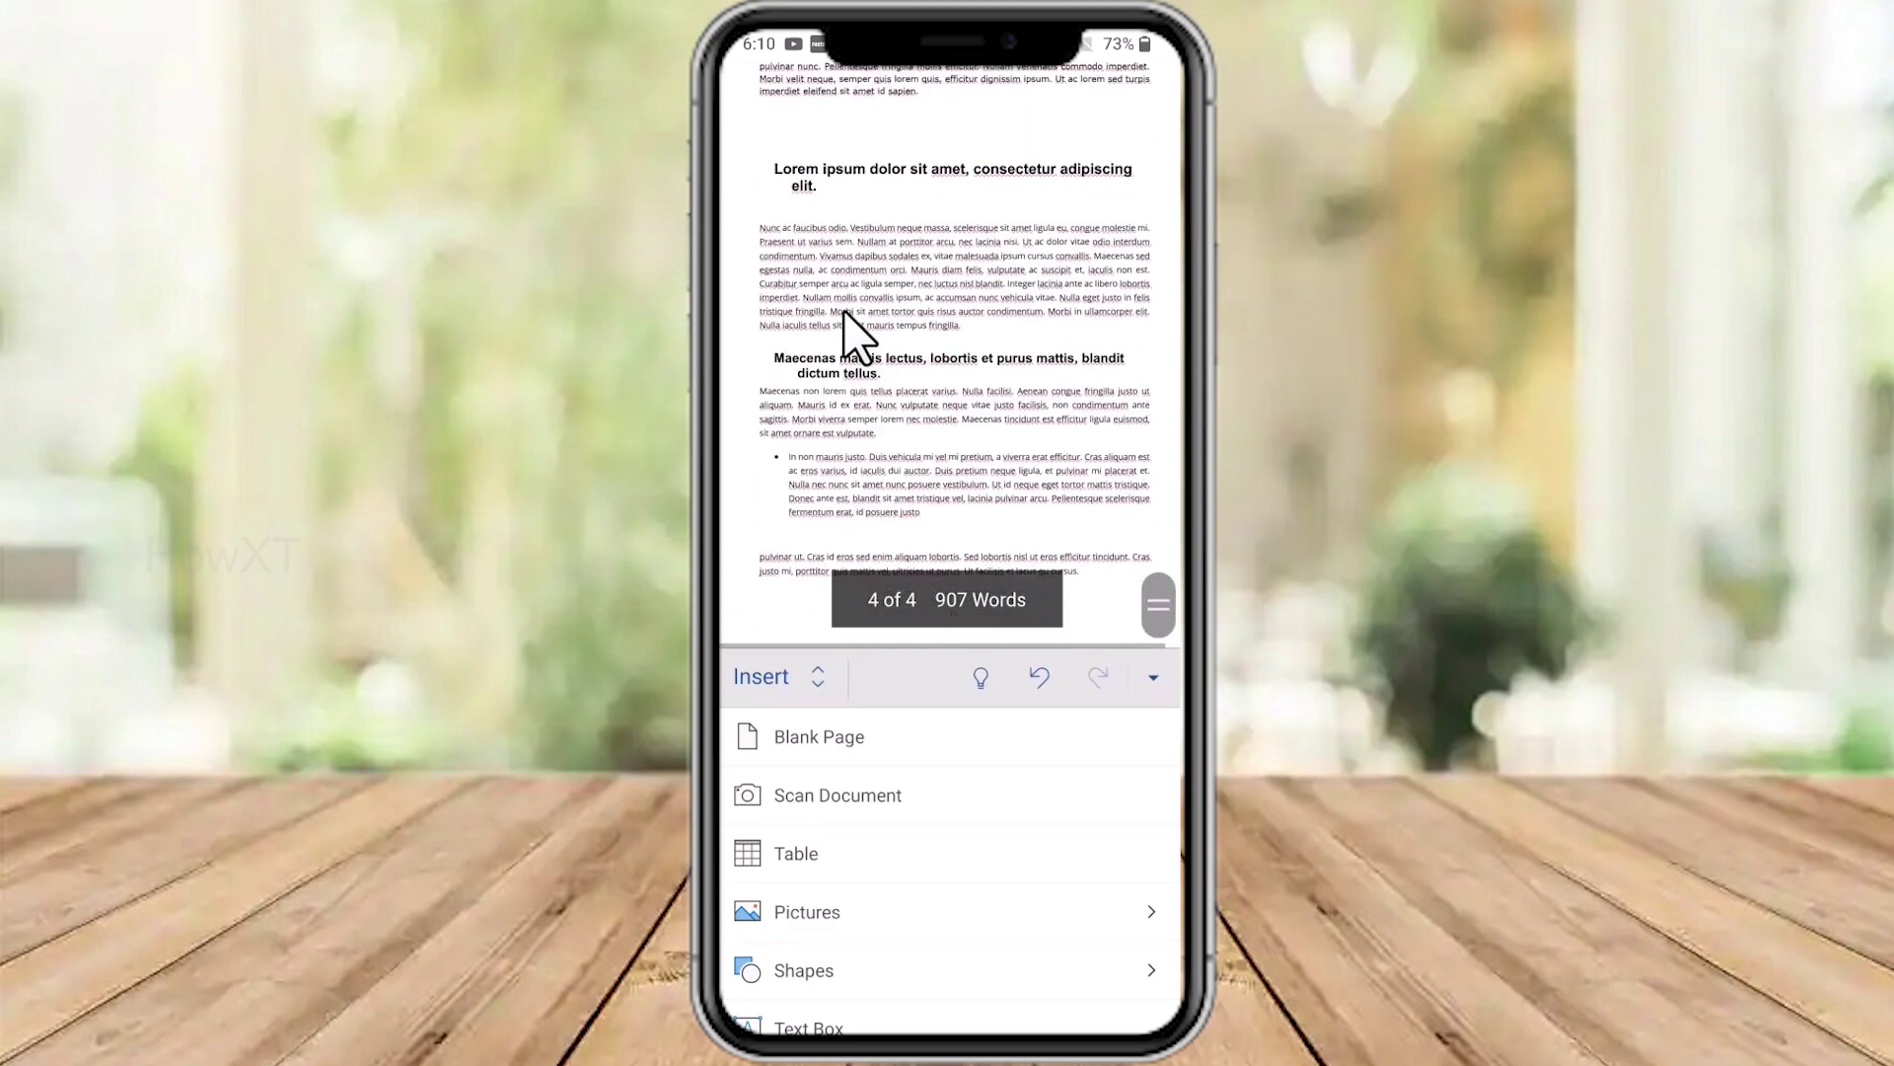